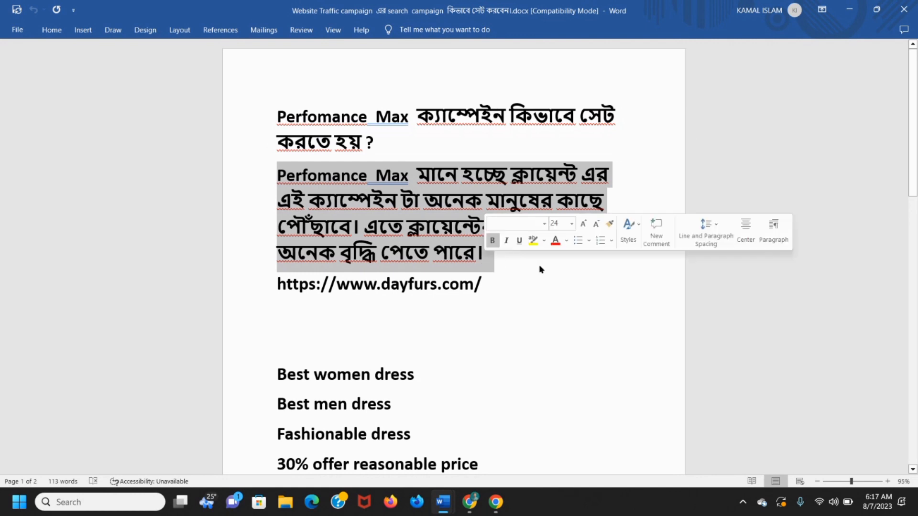
left_click(541, 268)
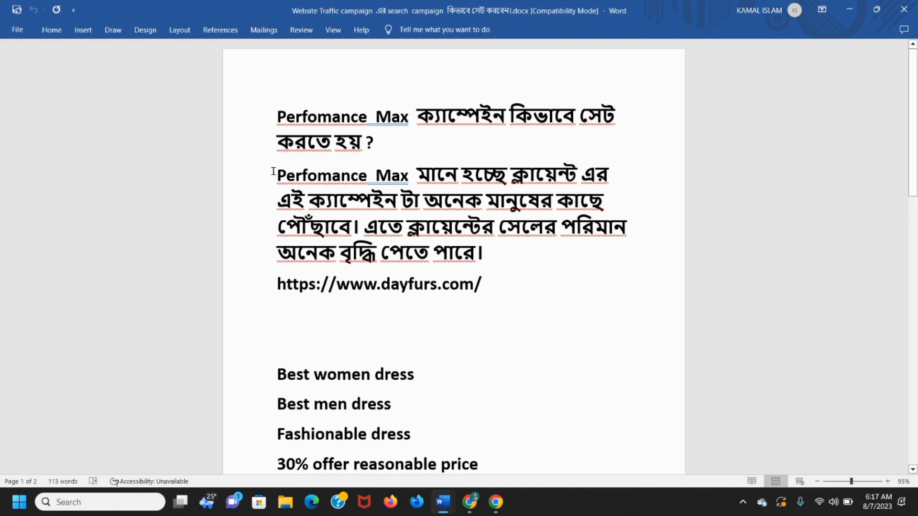
left_click_drag(273, 171, 417, 176)
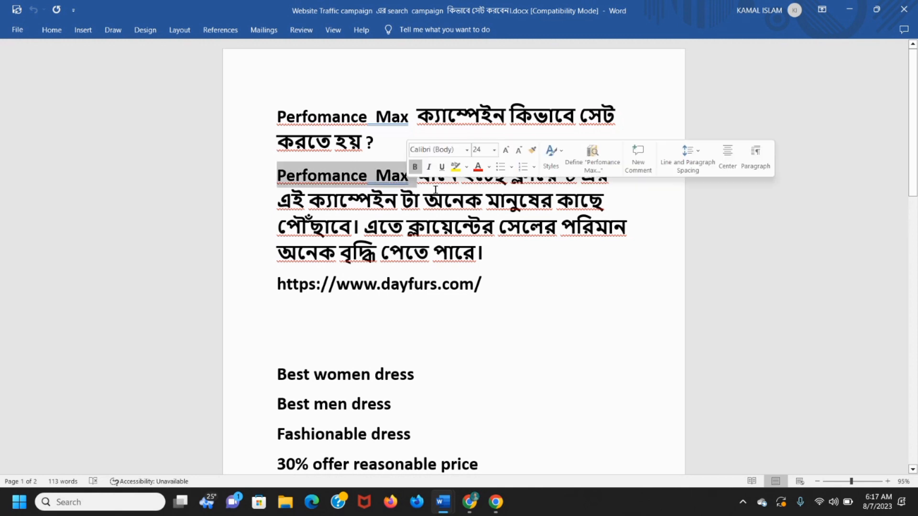
left_click(497, 258)
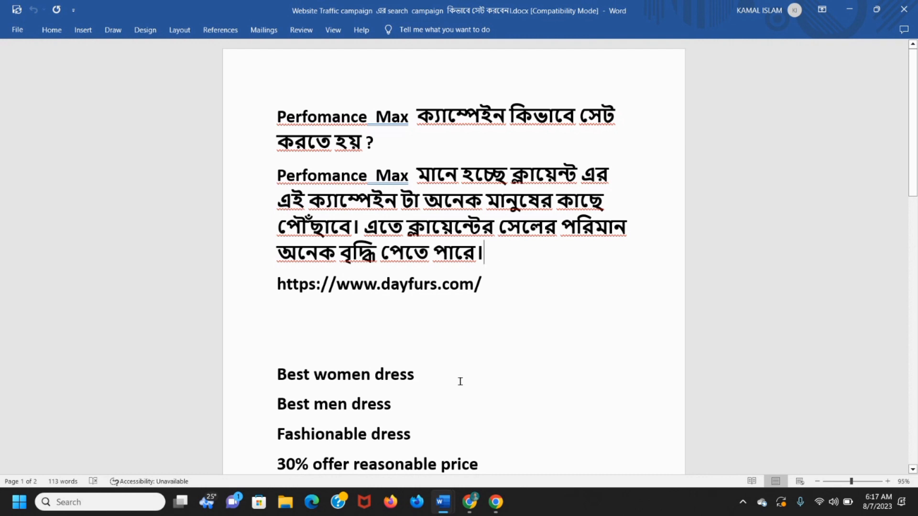
Step: Switch to Chrome and open ads.google.com
mouse_move(470, 502)
left_click(473, 440)
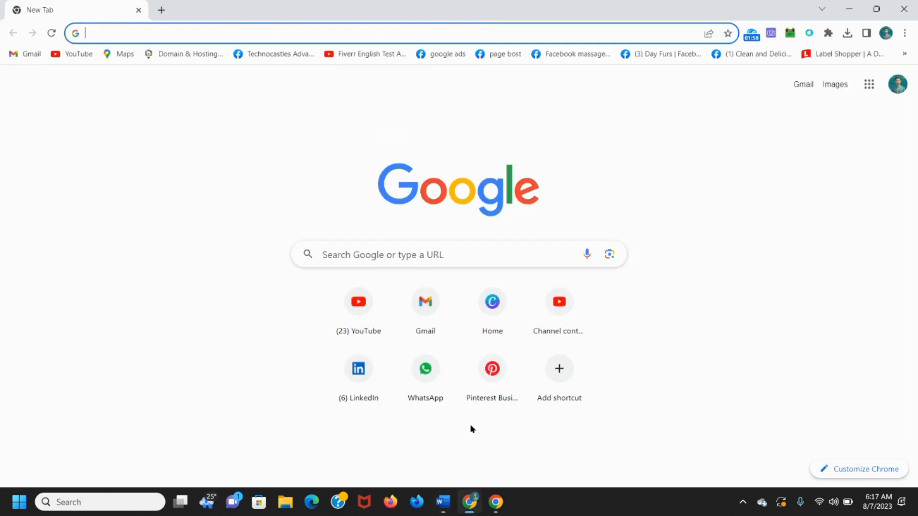
left_click(128, 33)
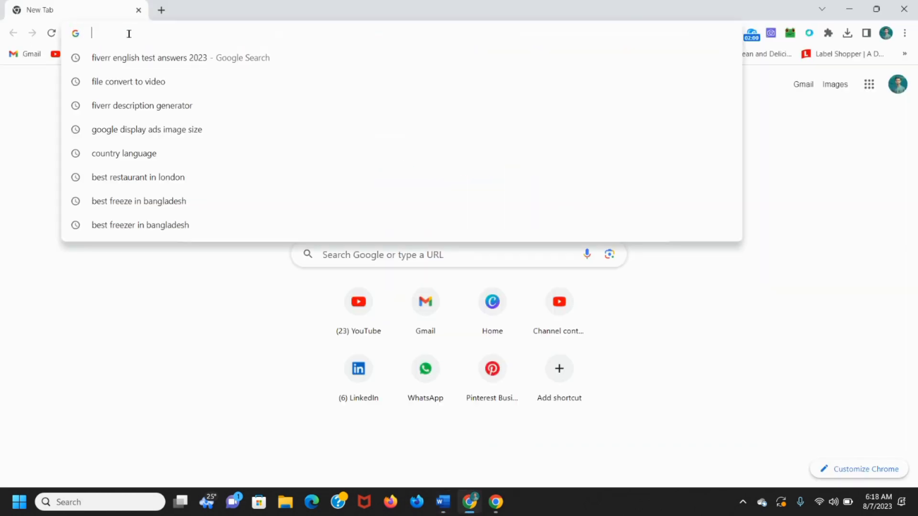
type("ads")
key("End")
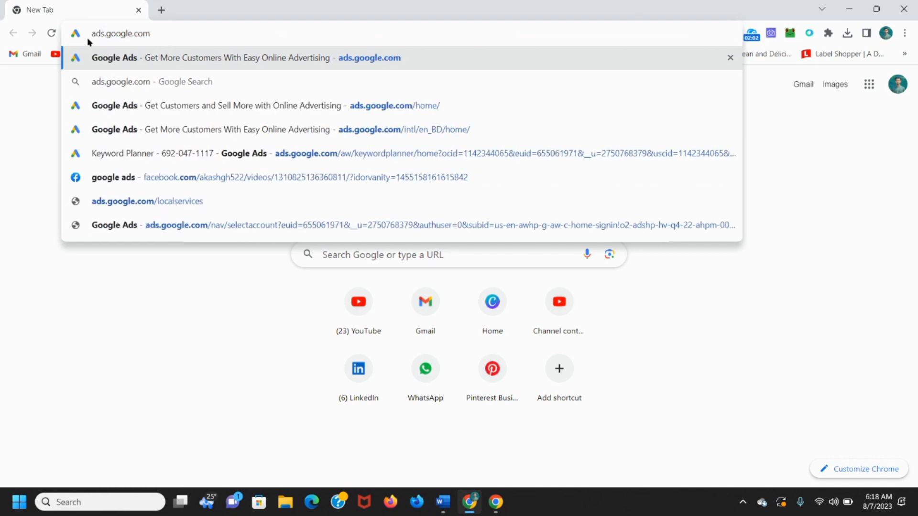
left_click_drag(93, 34, 157, 41)
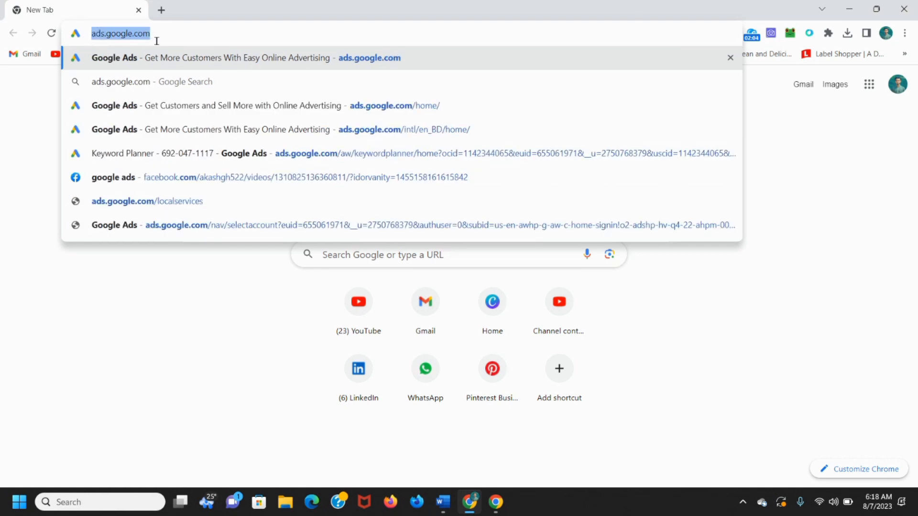
key("Return")
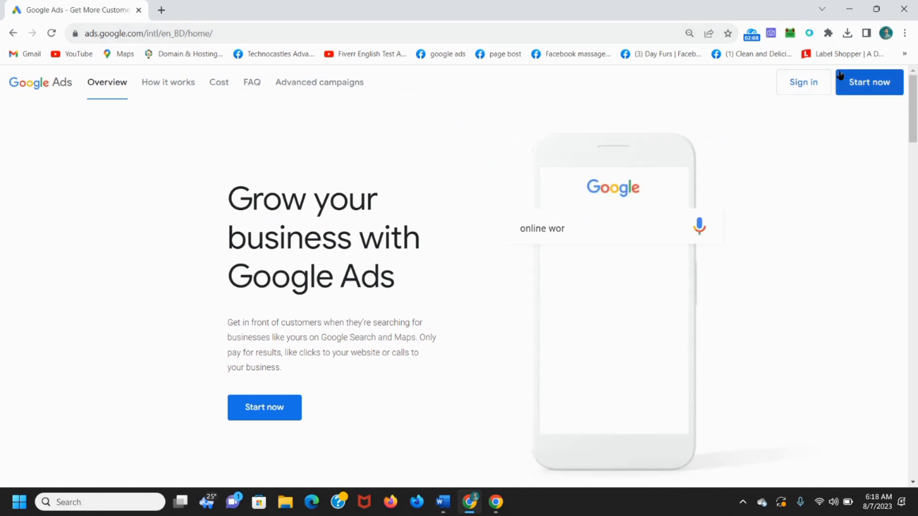
Step: Sign in to Google Ads and choose the manager account
left_click(808, 82)
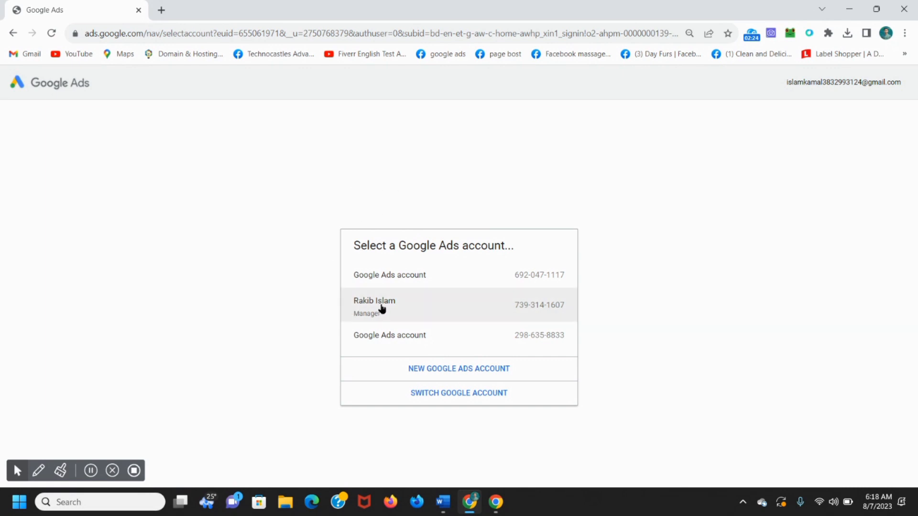
left_click(431, 304)
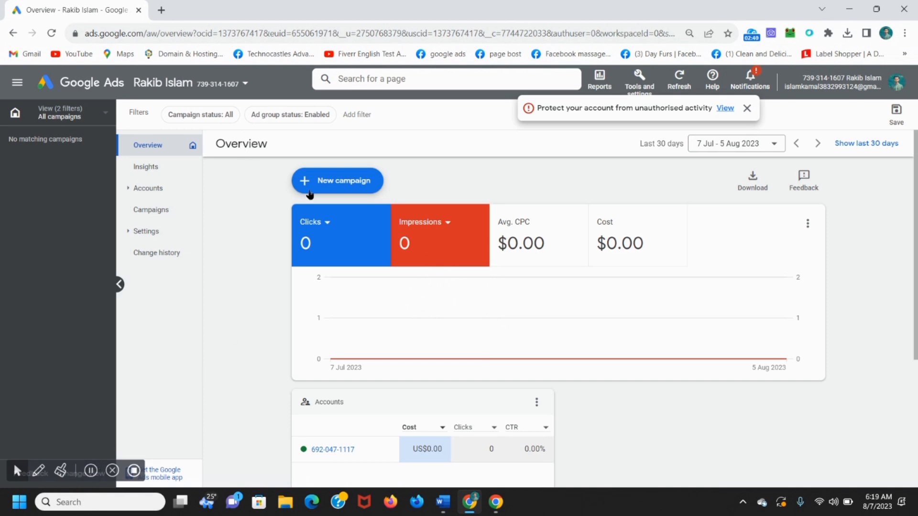
Step: Start a new campaign and assign it to the managed client account
left_click(344, 185)
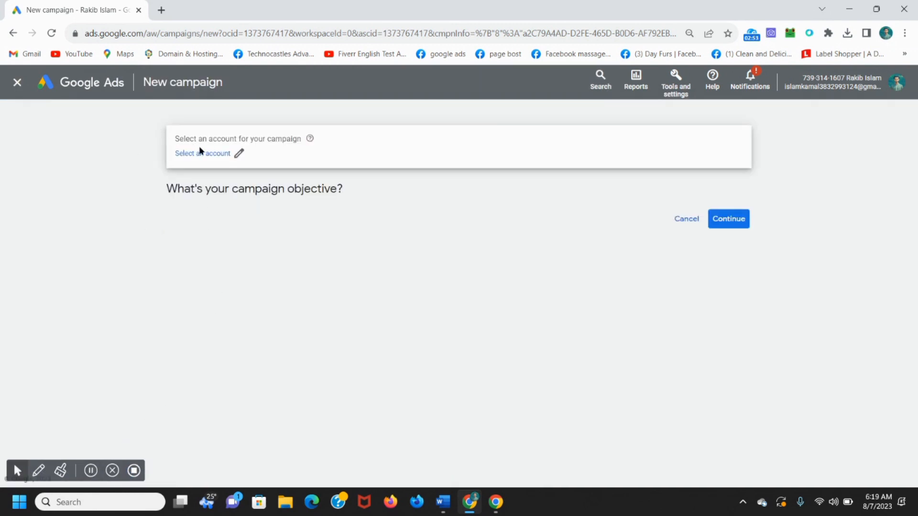
left_click(241, 155)
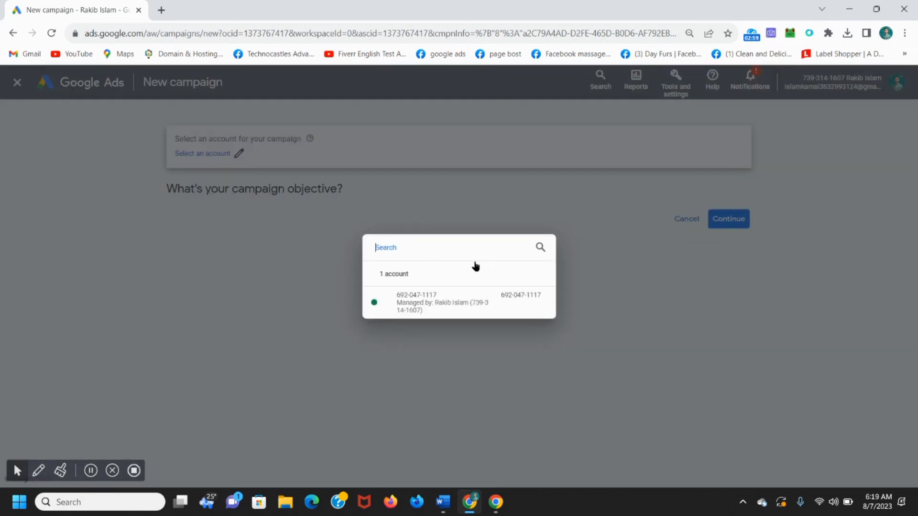
left_click(468, 301)
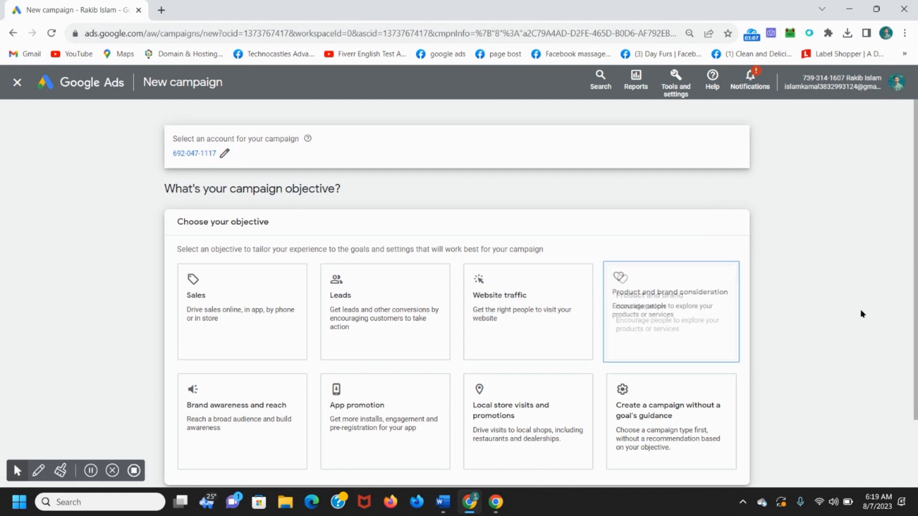
Step: Set the objective to a campaign without a goal's guidance and the campaign type to Performance Max
scroll(916, 369, "down", 2)
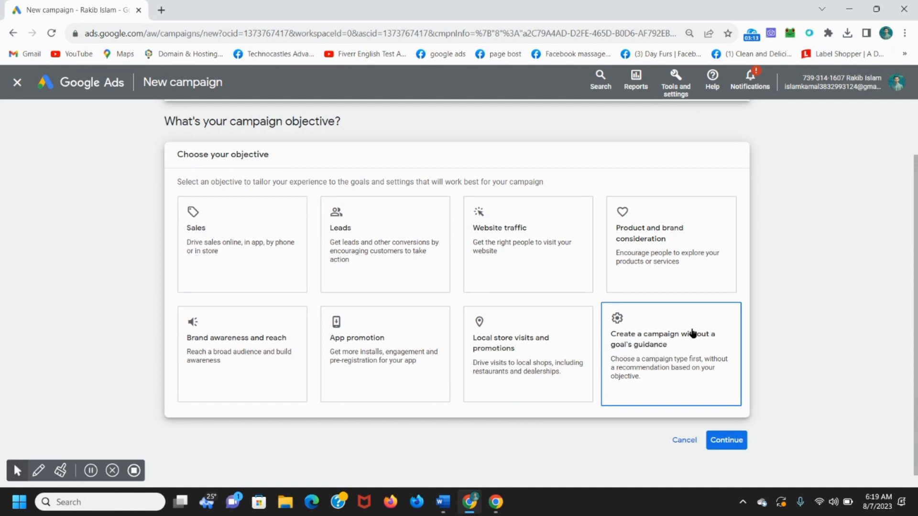
left_click(661, 345)
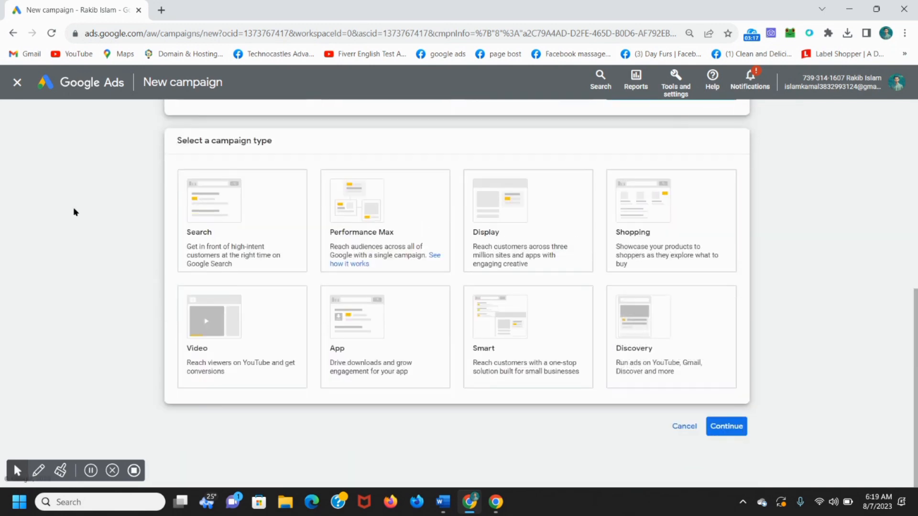
left_click(351, 237)
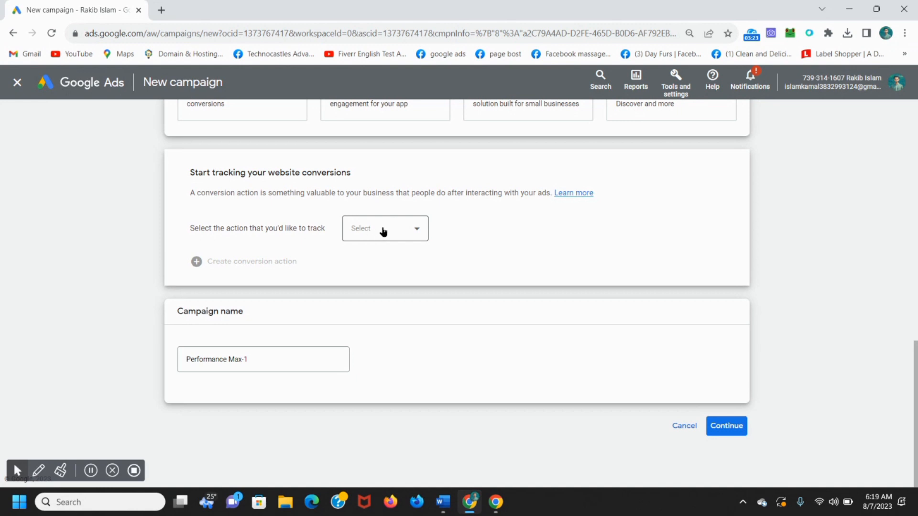
Step: Create a website conversion action that tracks Purchase
left_click(400, 230)
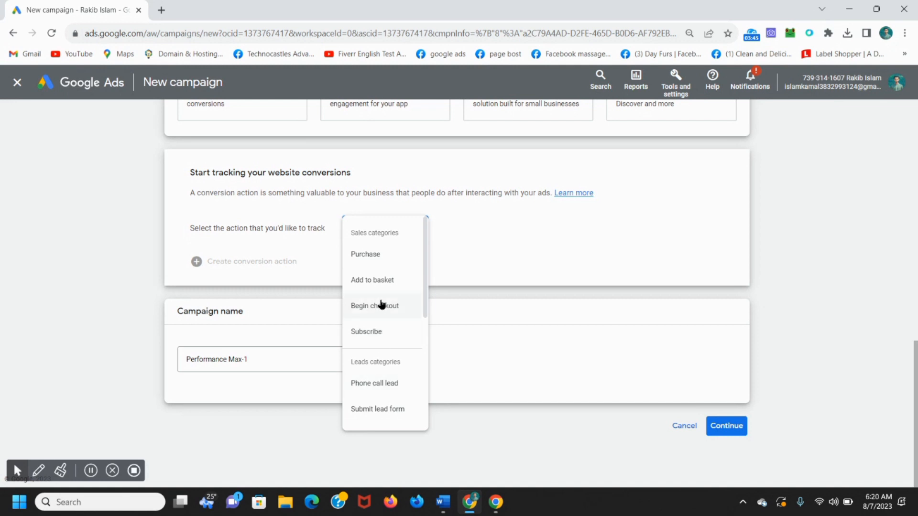
left_click(368, 255)
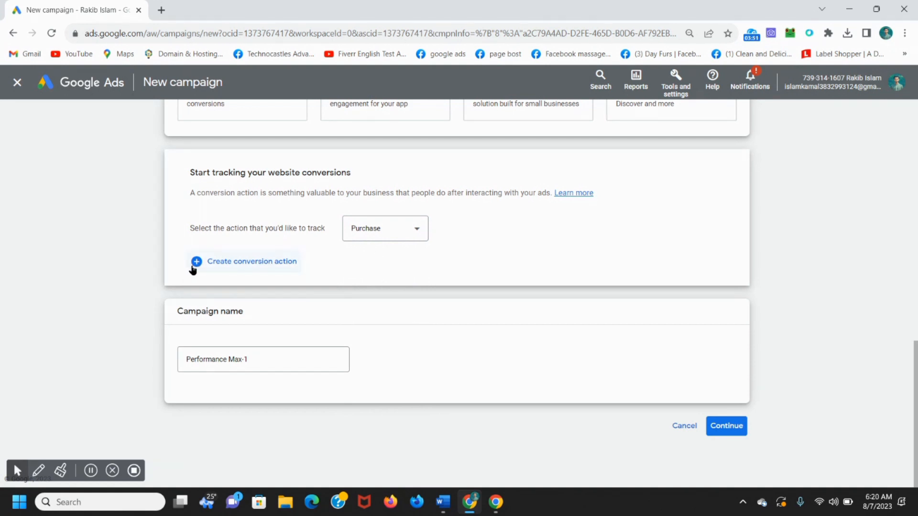
left_click(252, 263)
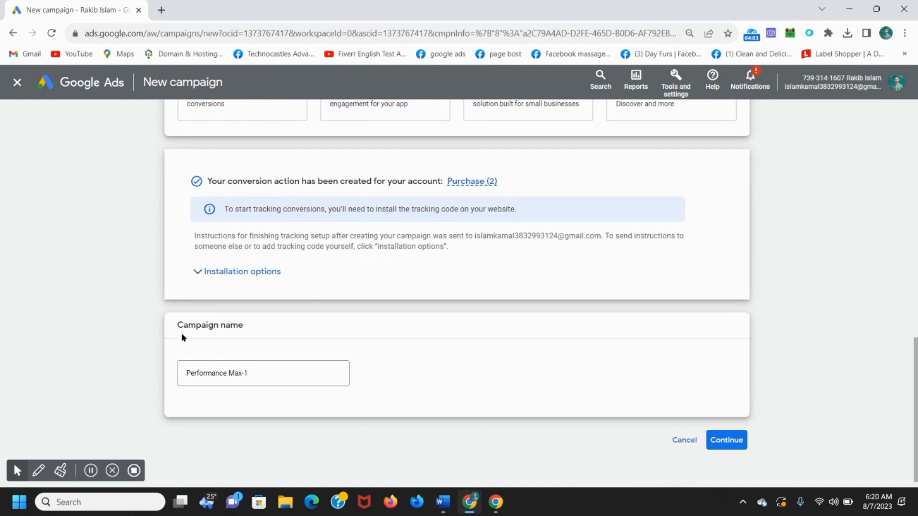
Step: Name the campaign with the client's first name followed by "800 USD Bangladesh 10 days" and continue with it as a new campaign
left_click_drag(179, 324, 247, 326)
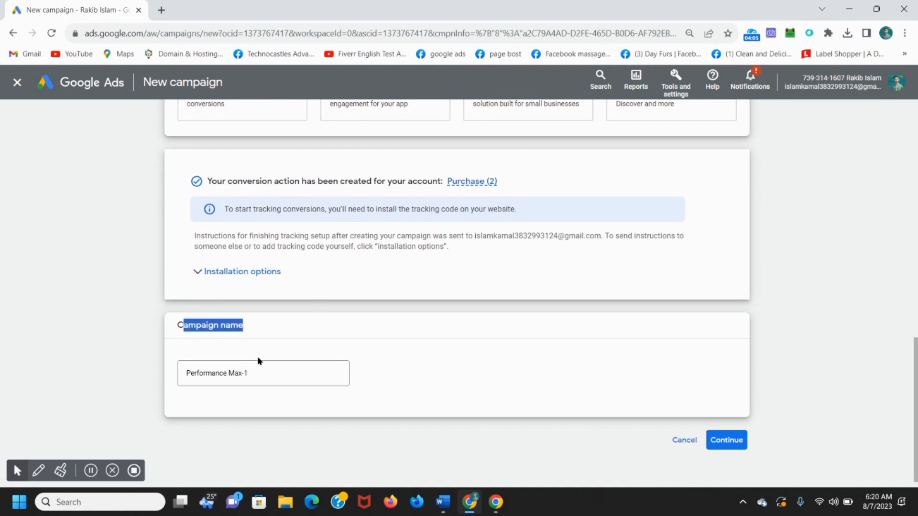
left_click(269, 373)
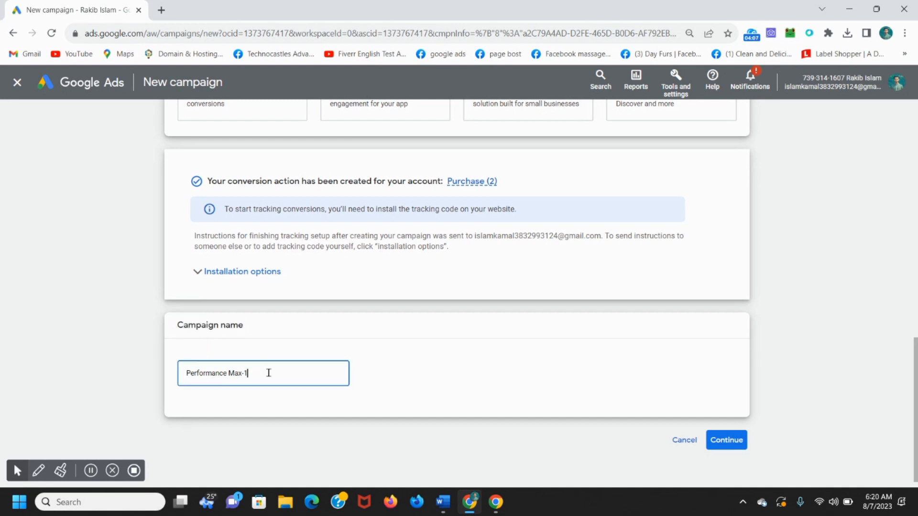
key("ctrl+a")
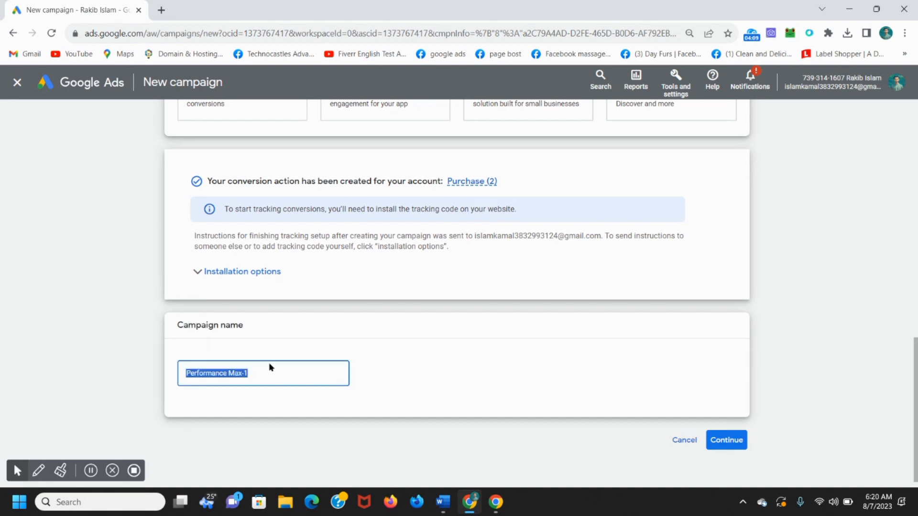
key("BackSpace")
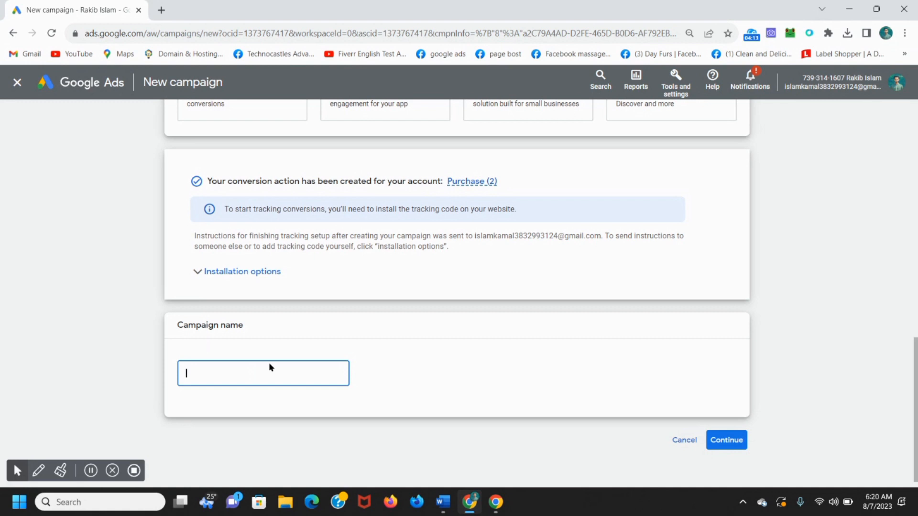
type("Rakib 800 US D")
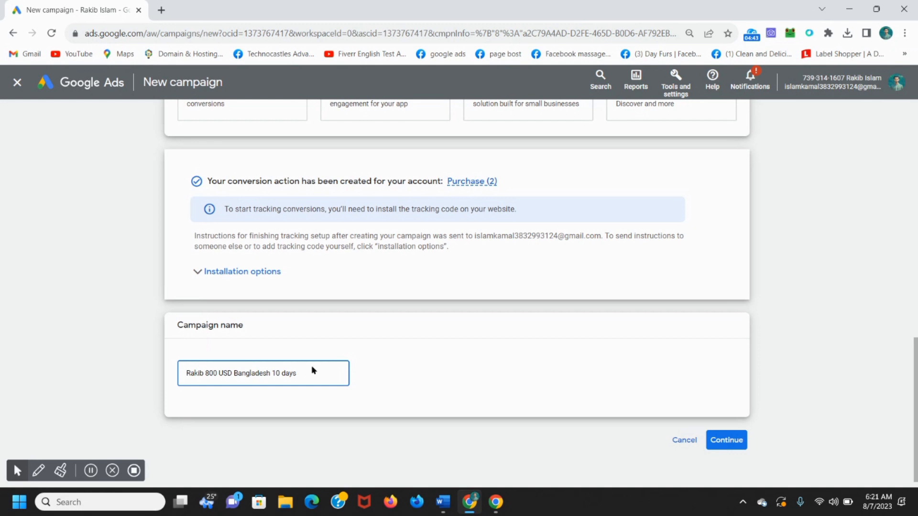
left_click(732, 445)
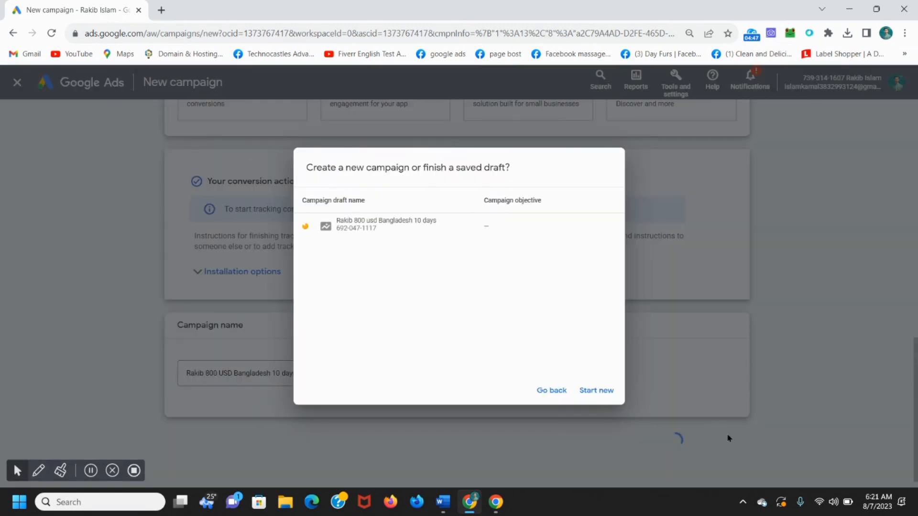
left_click(609, 391)
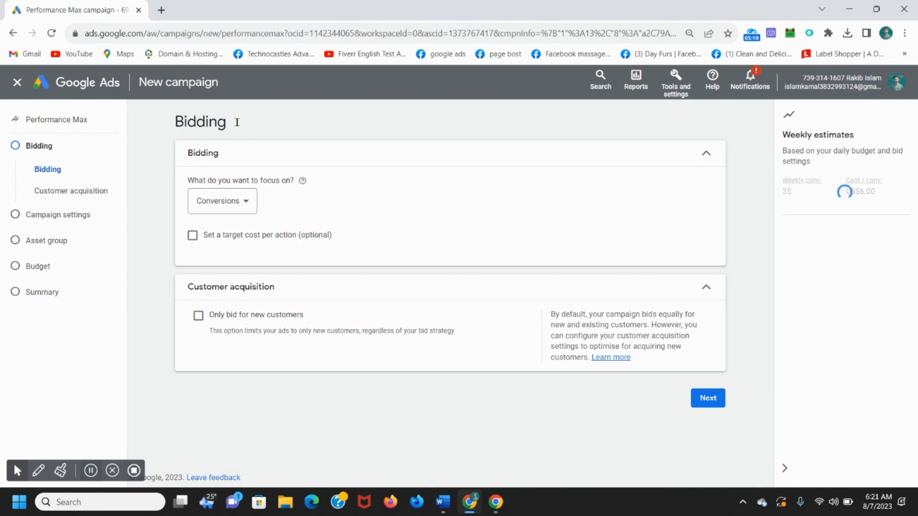
Step: Enable a target cost per action of US$0.2 and choose Conversions as the bidding focus
double_click(239, 123)
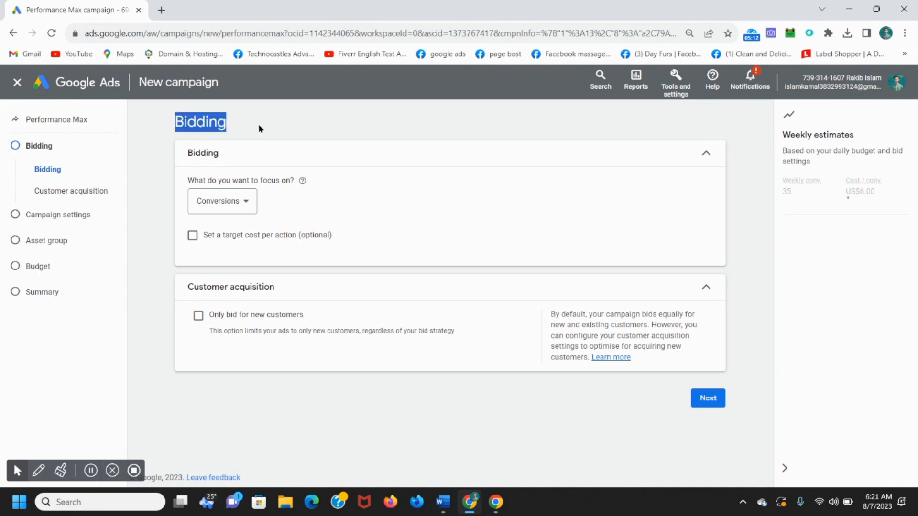
left_click(258, 128)
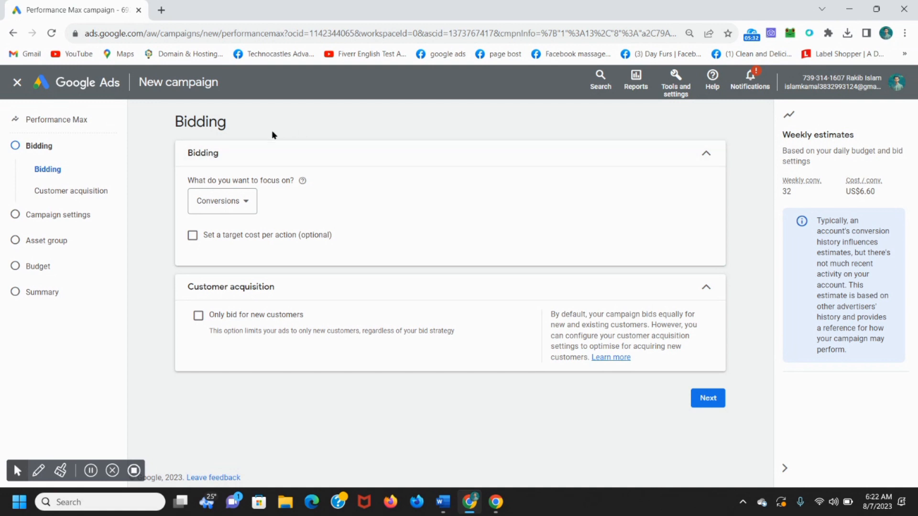
left_click(192, 236)
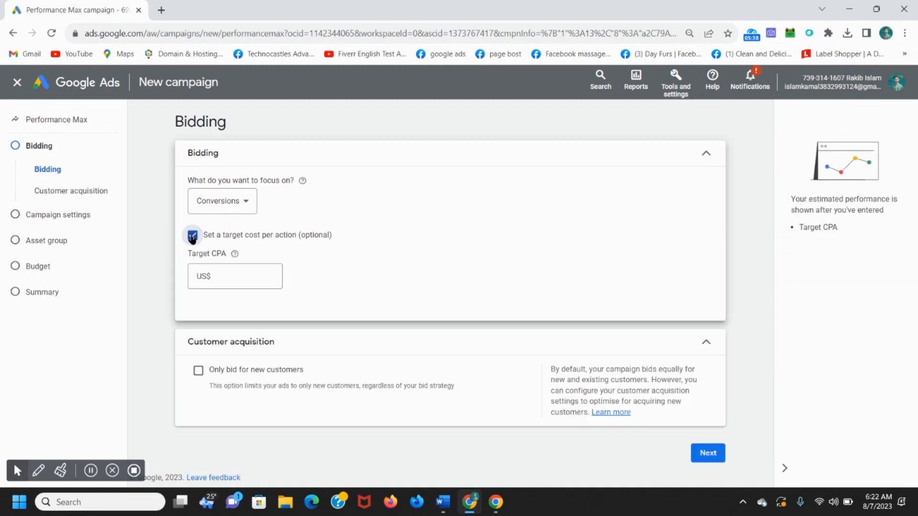
left_click(240, 277)
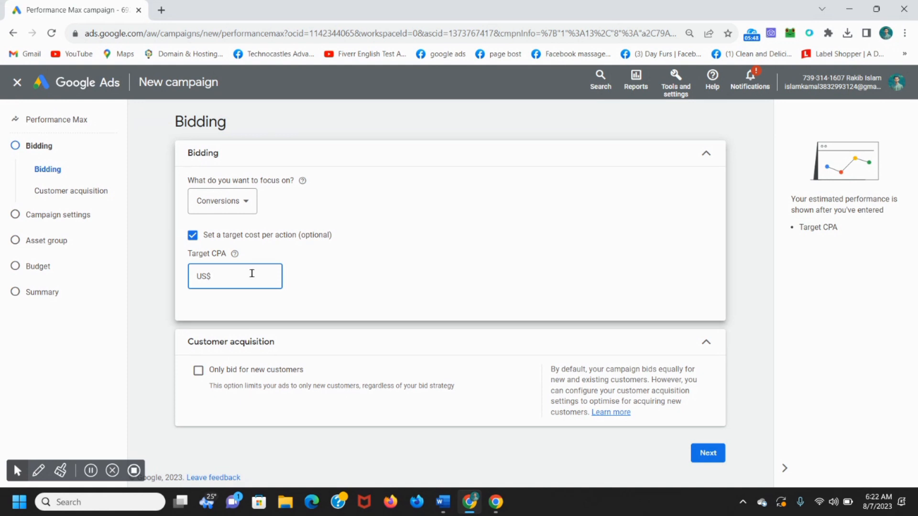
type("0.1")
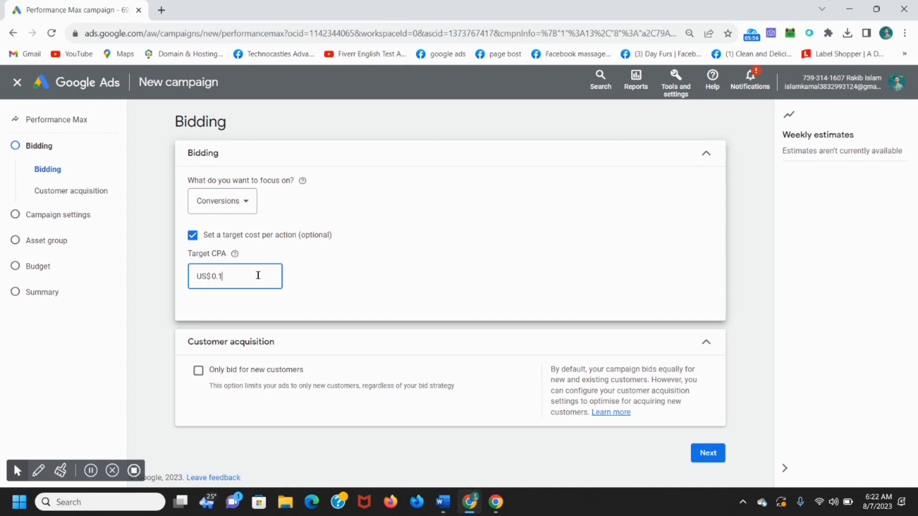
key("BackSpace")
key("BackSpace")
key("BackSpace")
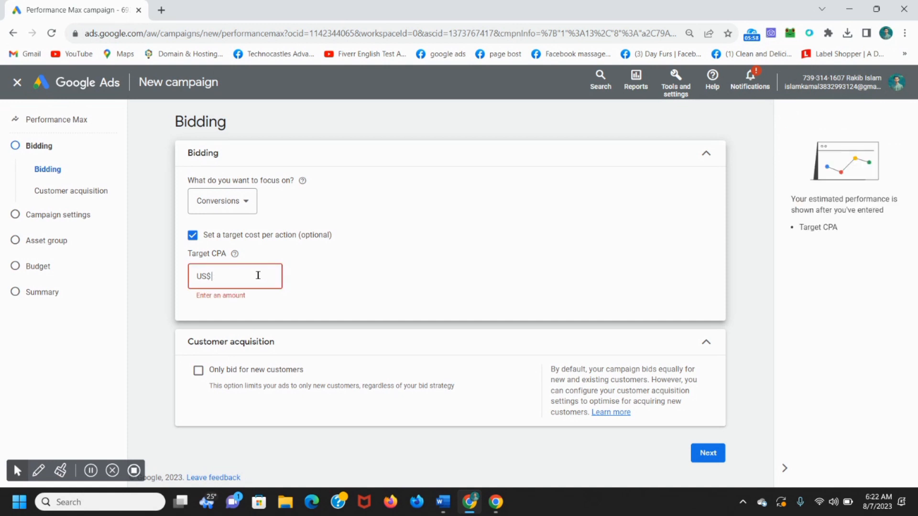
type("0.2")
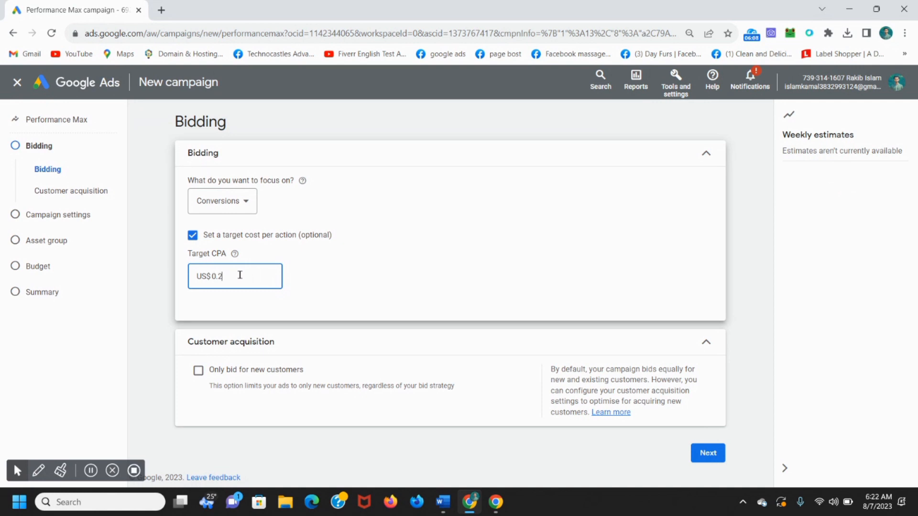
left_click(245, 205)
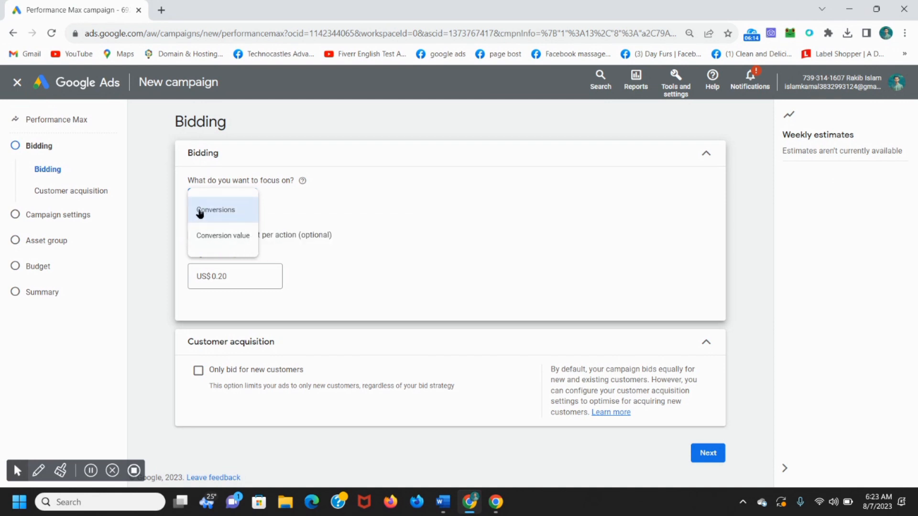
left_click(222, 209)
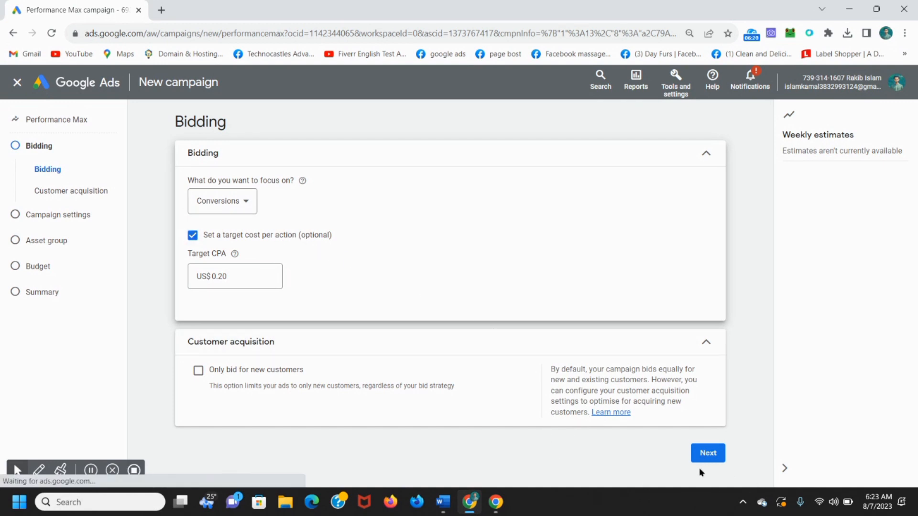
Step: Proceed to the campaign settings and target the United States as a custom location instead of all countries and territories
left_click(711, 454)
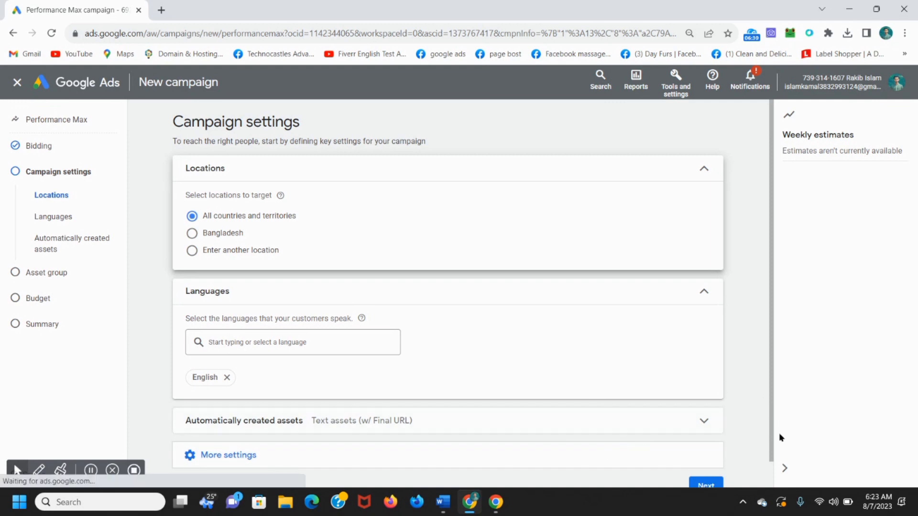
scroll(773, 461, "down", 1)
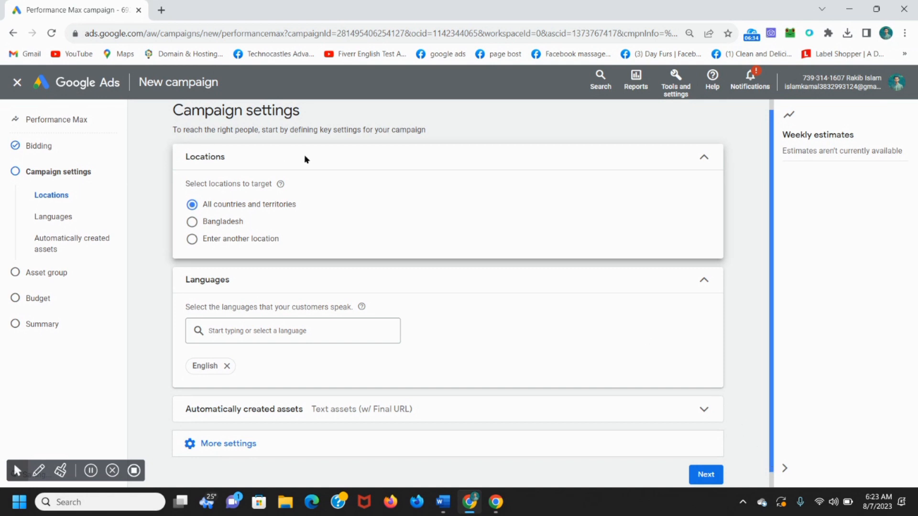
scroll(184, 159, "down", 1)
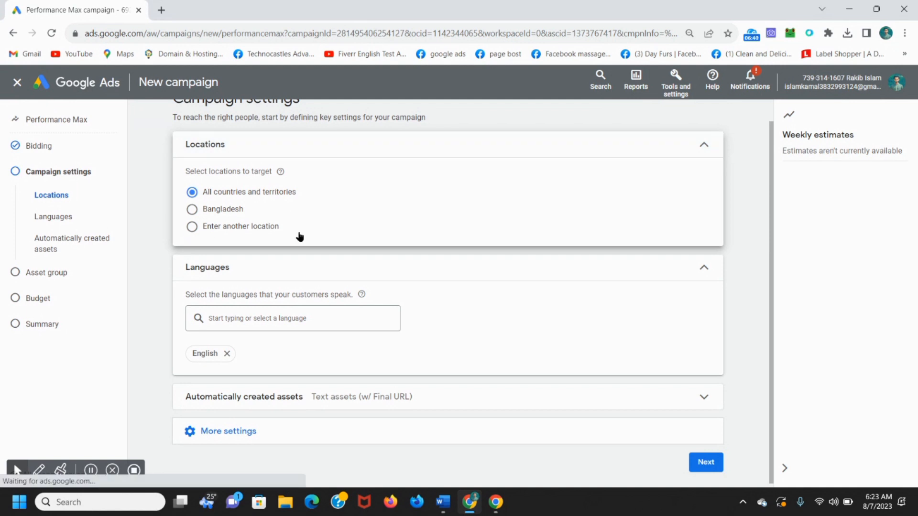
left_click(193, 227)
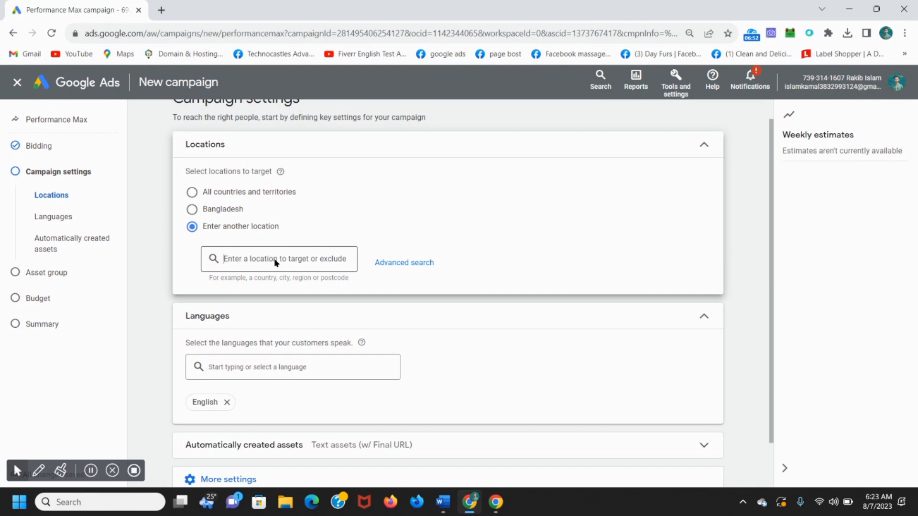
type("uni")
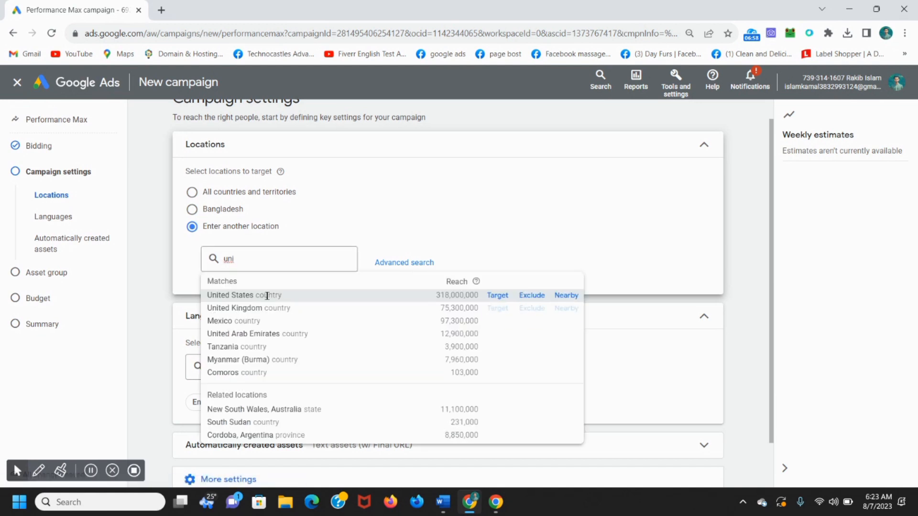
left_click(497, 296)
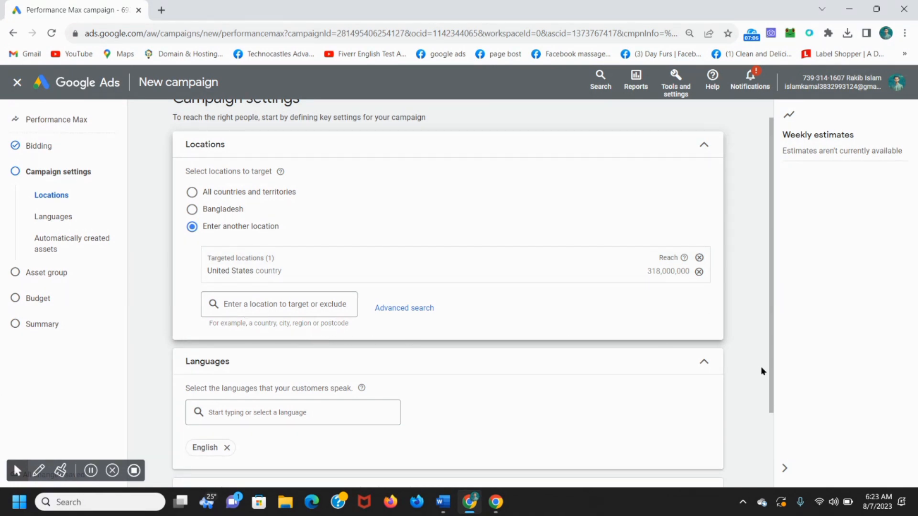
Step: Search the web for "country language" in a new browser tab and look up the United States in the "Language List by Country and Place" PDF
left_click_drag(771, 403, 773, 421)
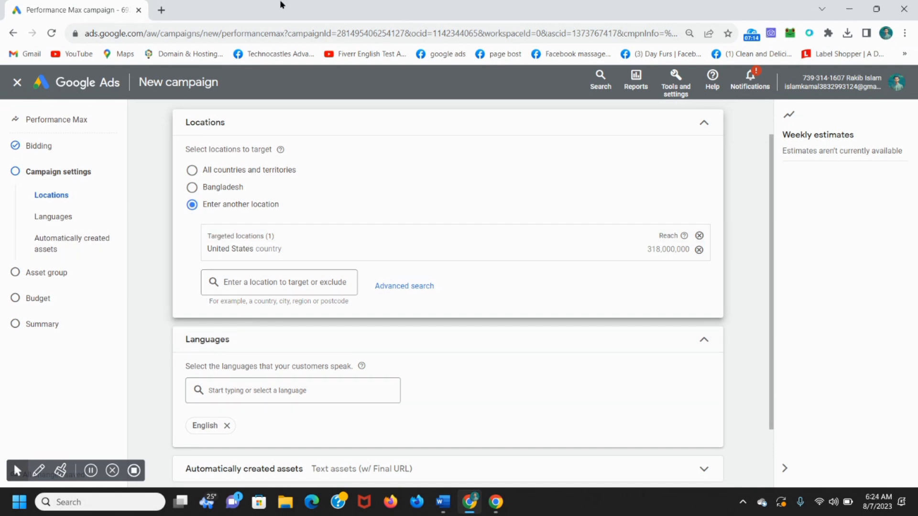
left_click(161, 11)
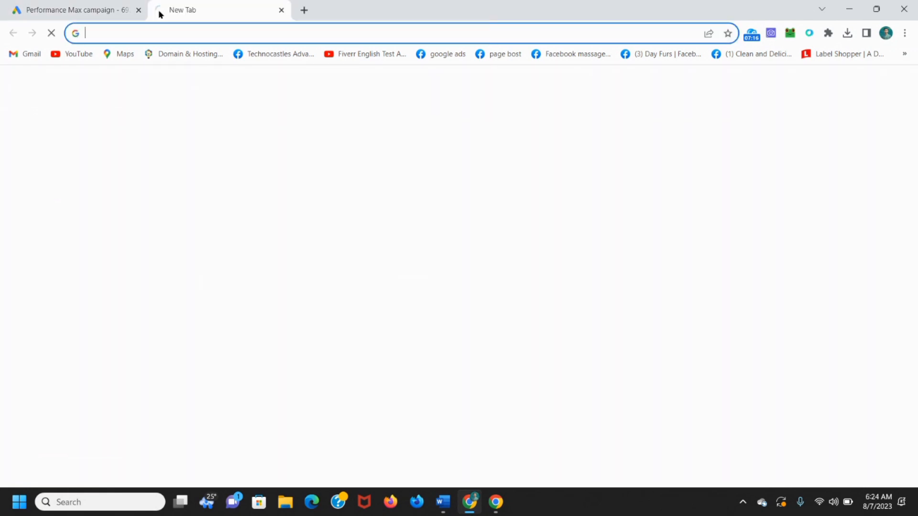
type("cou")
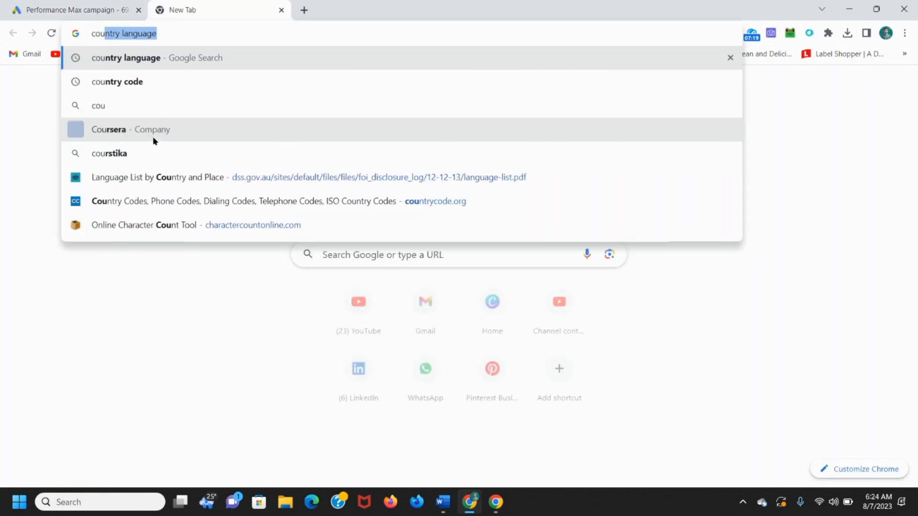
left_click(216, 33)
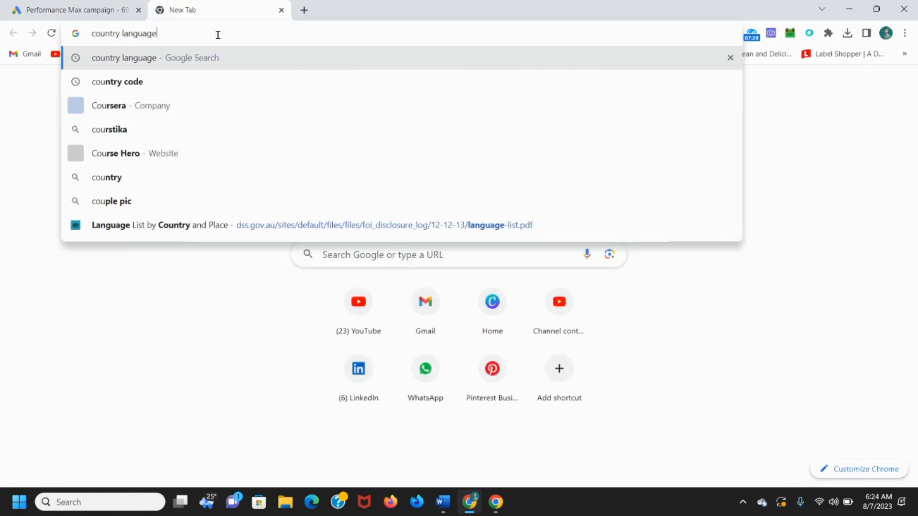
key("Return")
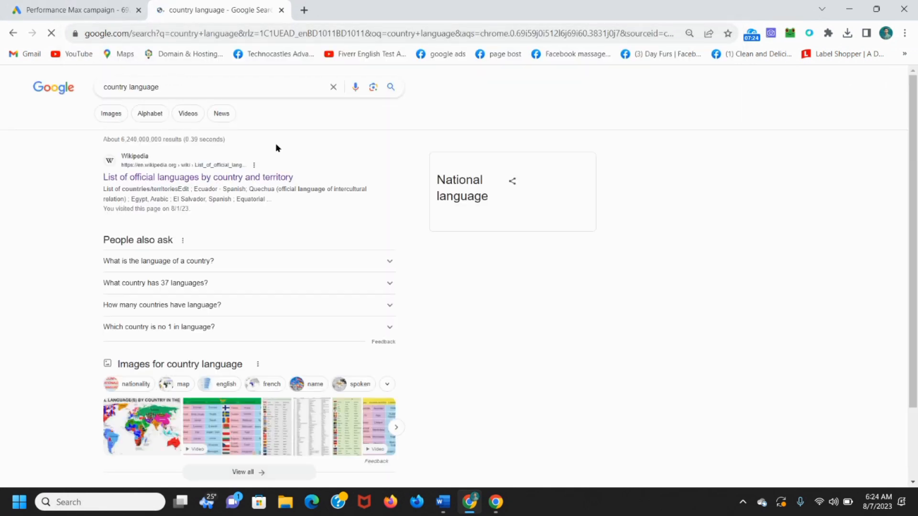
left_click_drag(913, 205, 915, 306)
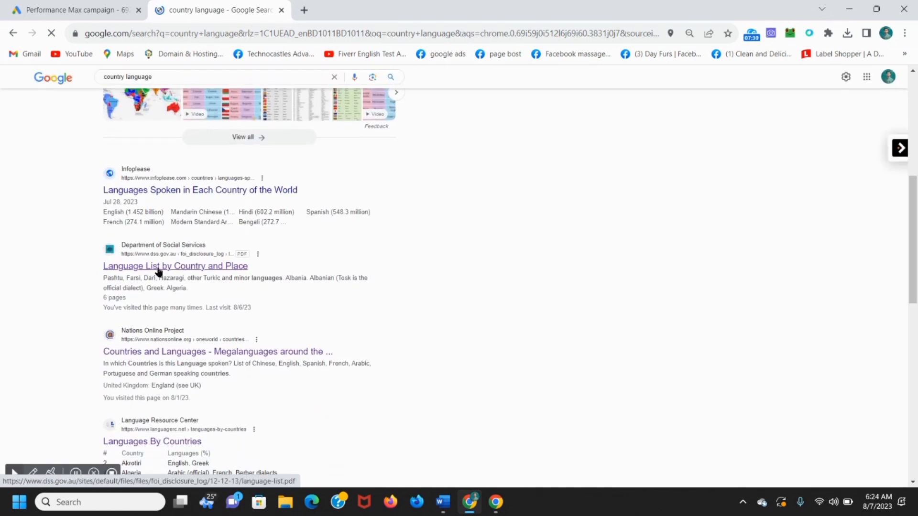
left_click(204, 261)
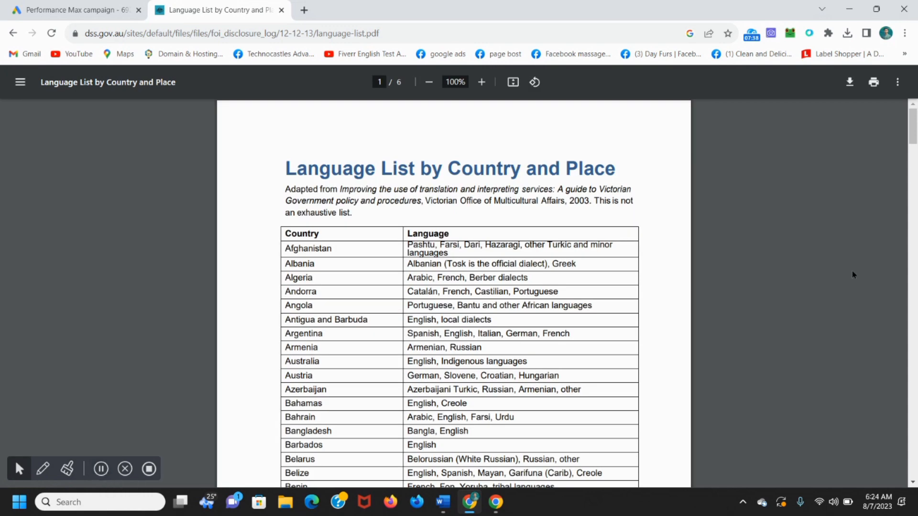
left_click_drag(915, 138, 916, 462)
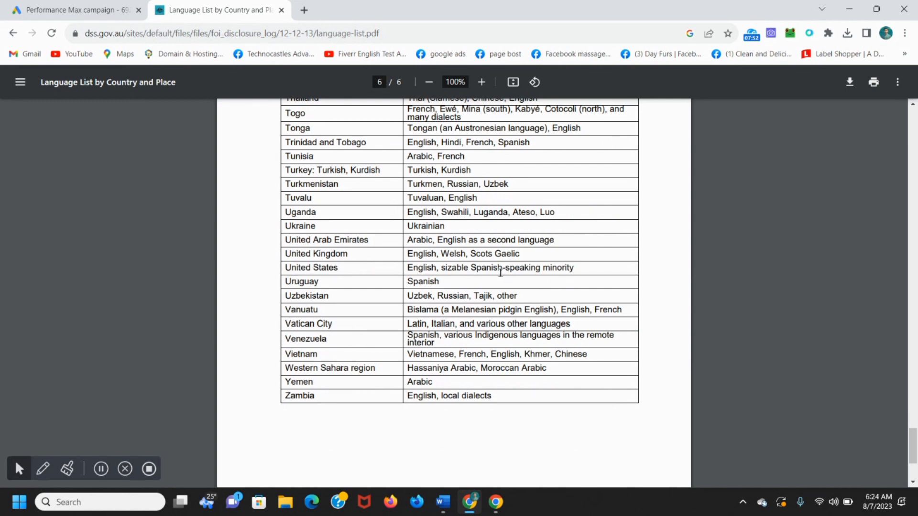
Step: Return to the Google Ads campaign and add Spanish to the customer languages
left_click(59, 5)
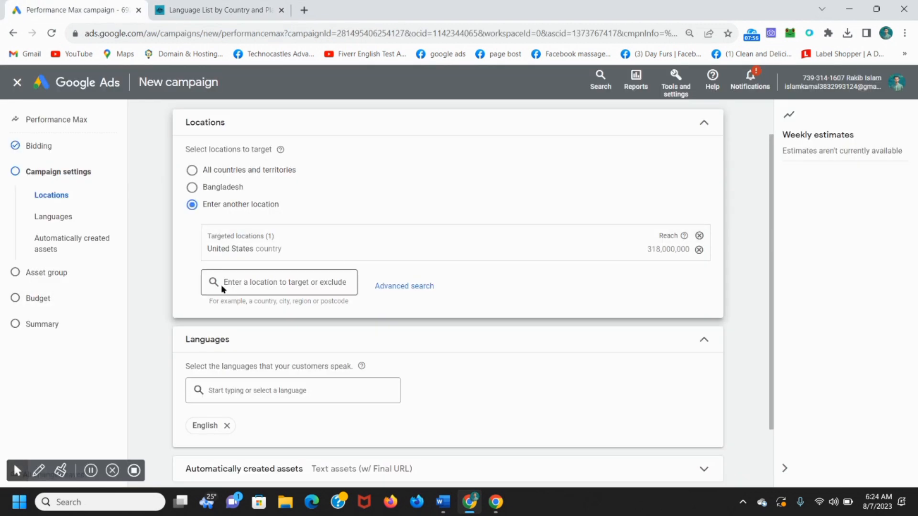
left_click(264, 387)
type("spa")
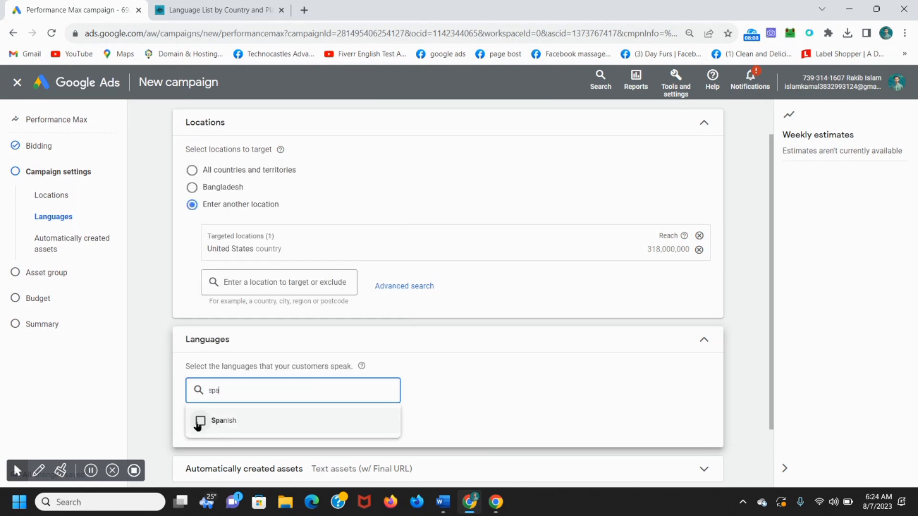
left_click(201, 422)
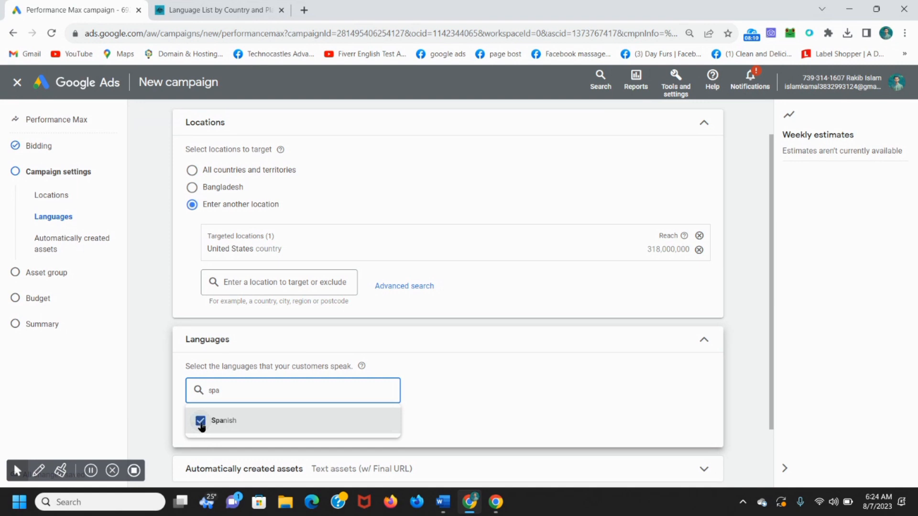
left_click(523, 386)
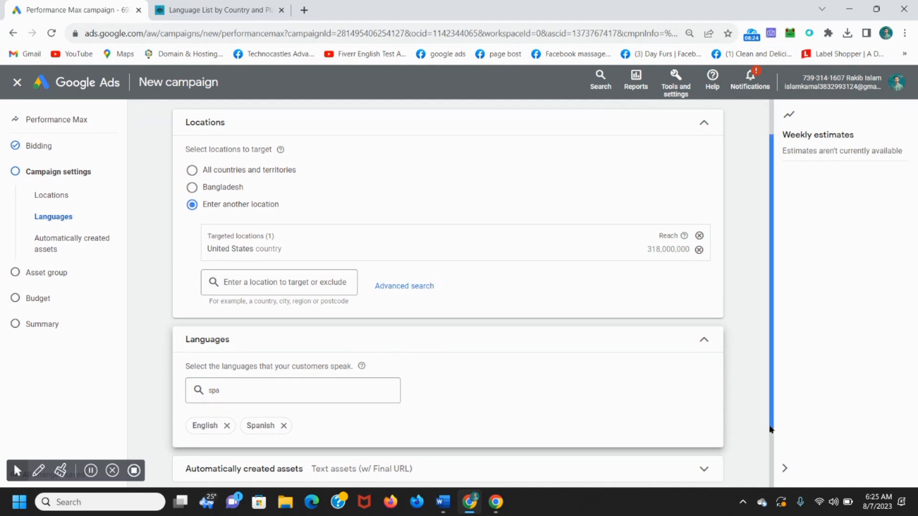
Step: Expand the additional campaign settings and set the campaign's end date to 20 Aug 2023
left_click_drag(770, 429, 772, 499)
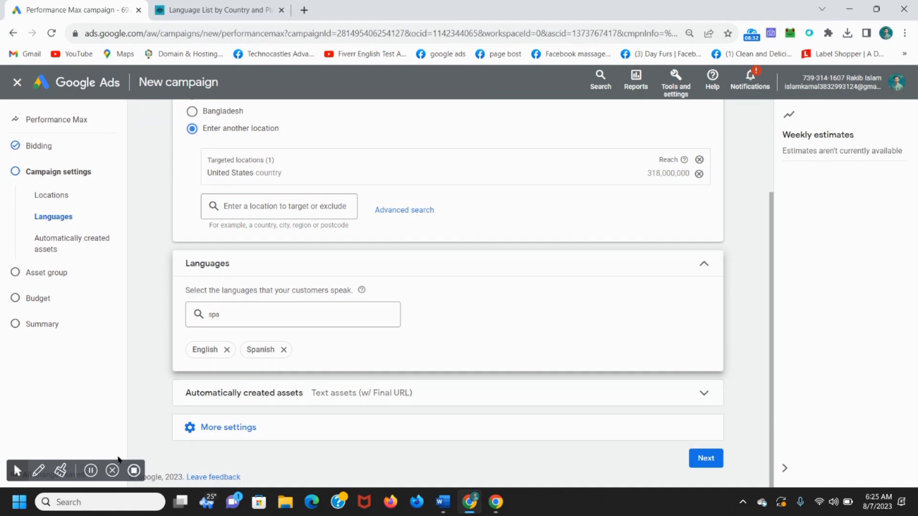
left_click(248, 431)
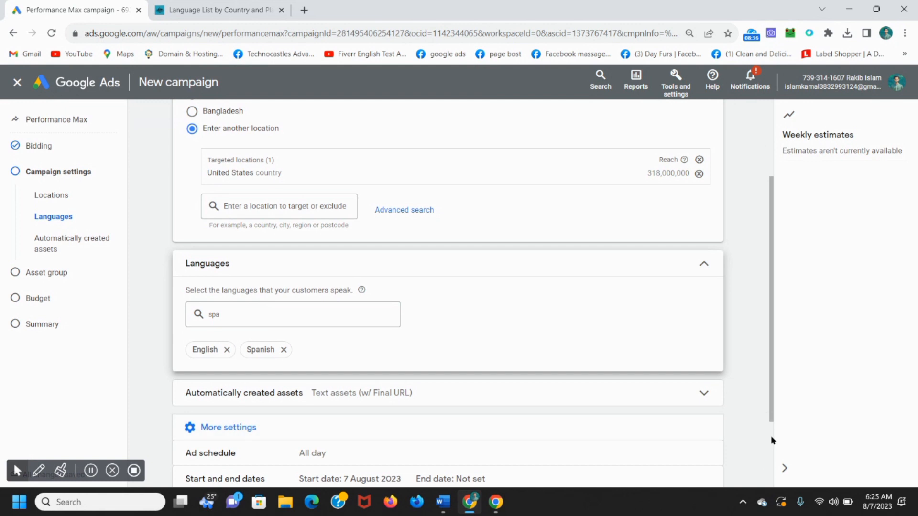
left_click_drag(771, 418, 773, 493)
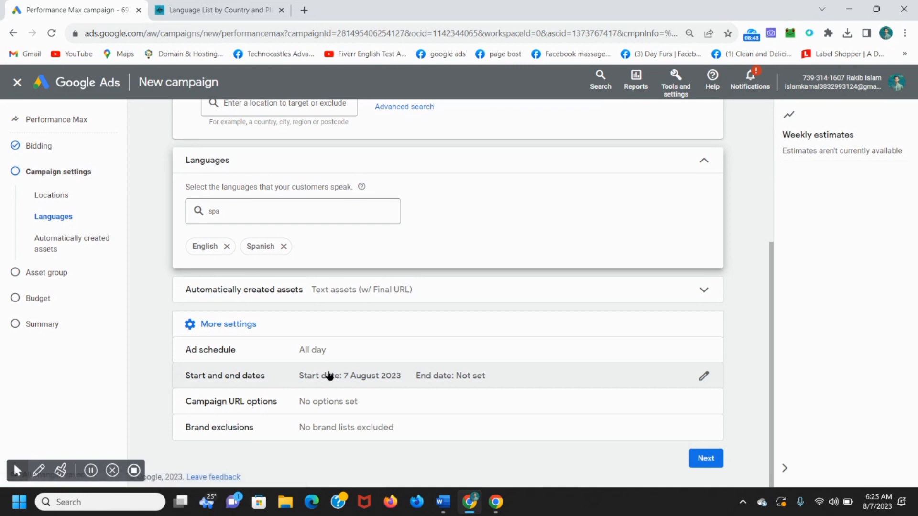
left_click(303, 379)
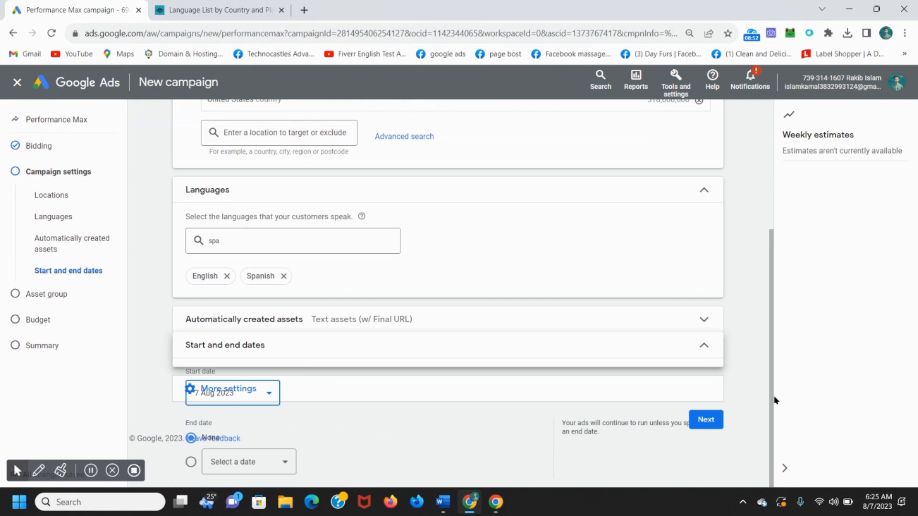
left_click_drag(770, 429, 768, 475)
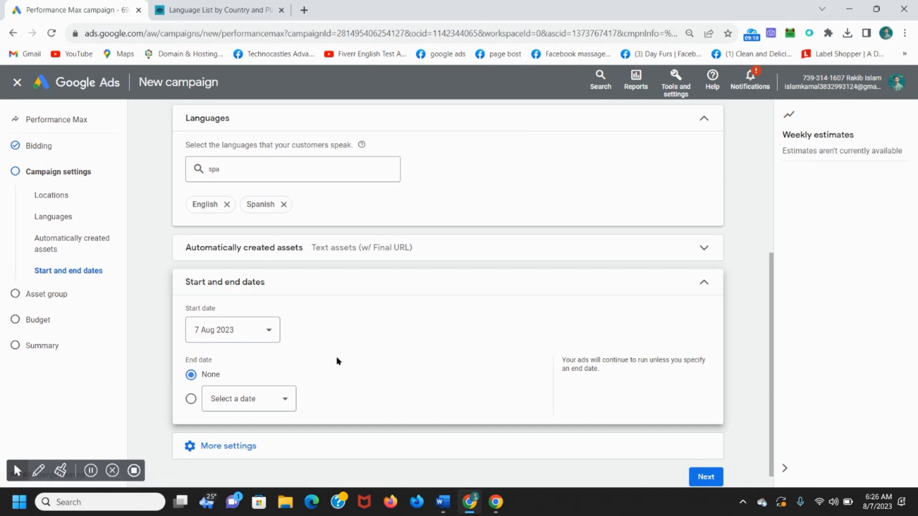
left_click(287, 398)
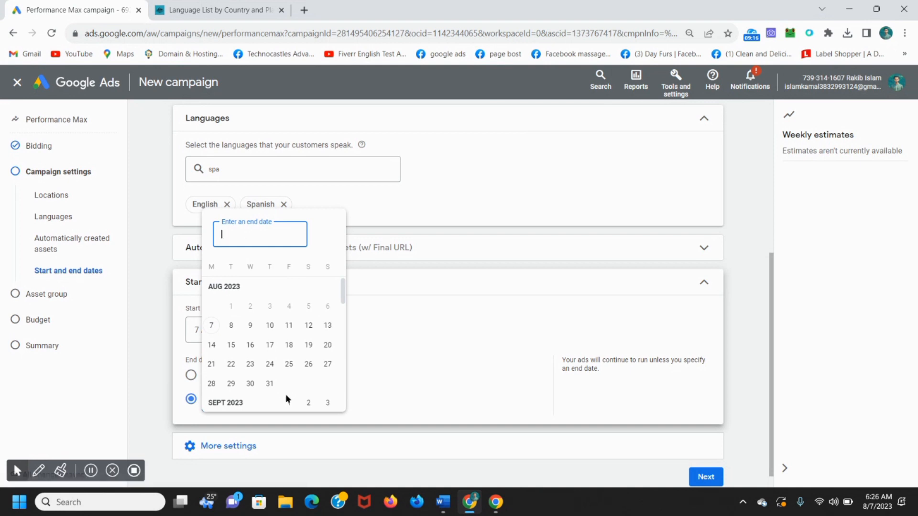
left_click(327, 345)
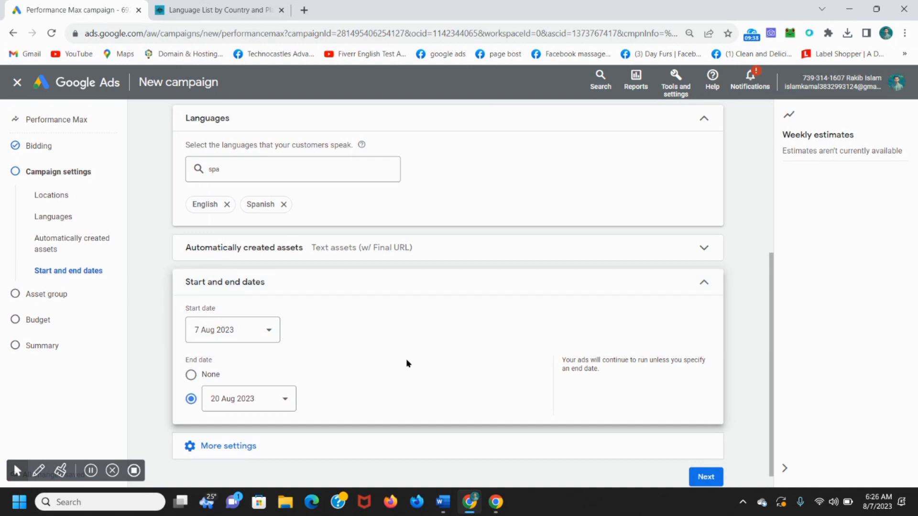
Step: Show the remaining additional settings and continue to the asset group setup
left_click(237, 446)
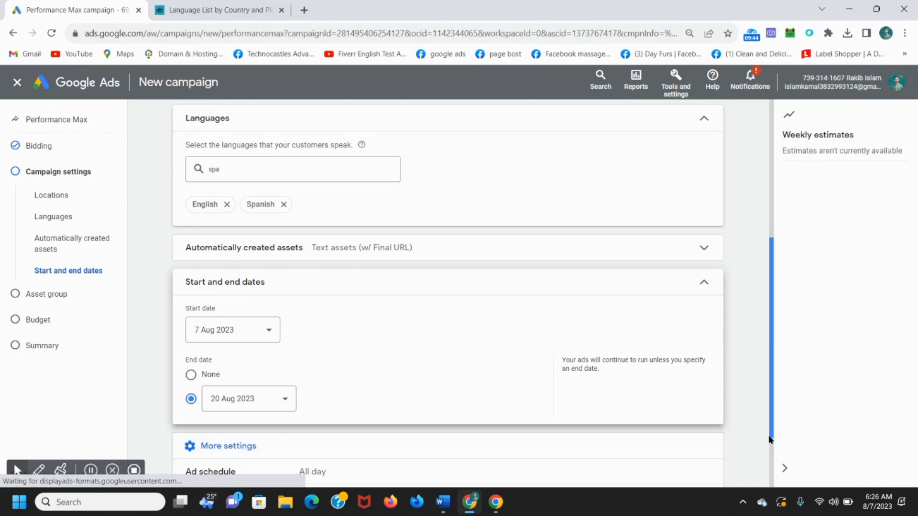
left_click_drag(774, 432, 771, 486)
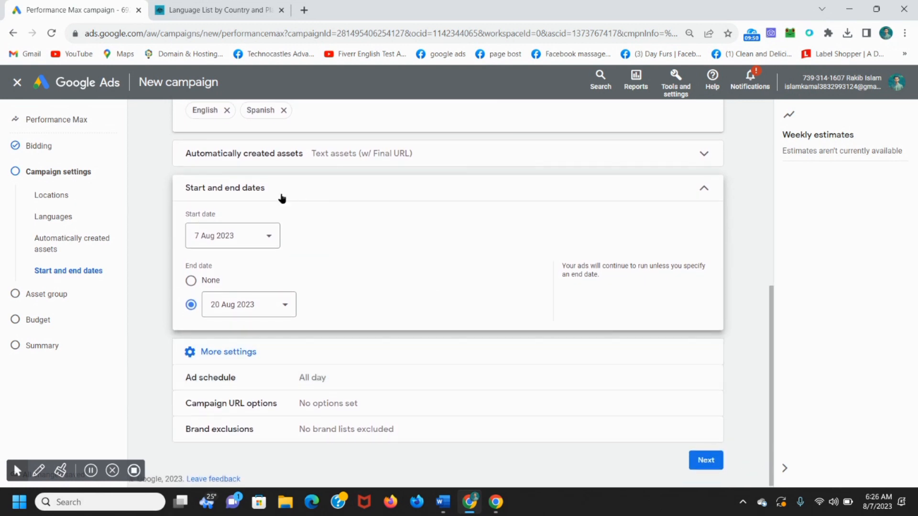
left_click(705, 461)
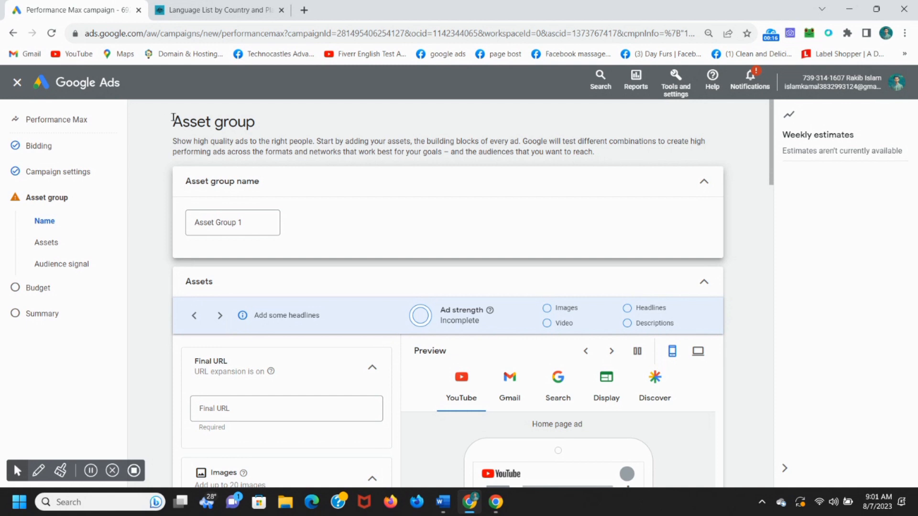
Step: Rename the asset group with the client's first name followed by "800 USD"
left_click_drag(173, 119, 302, 124)
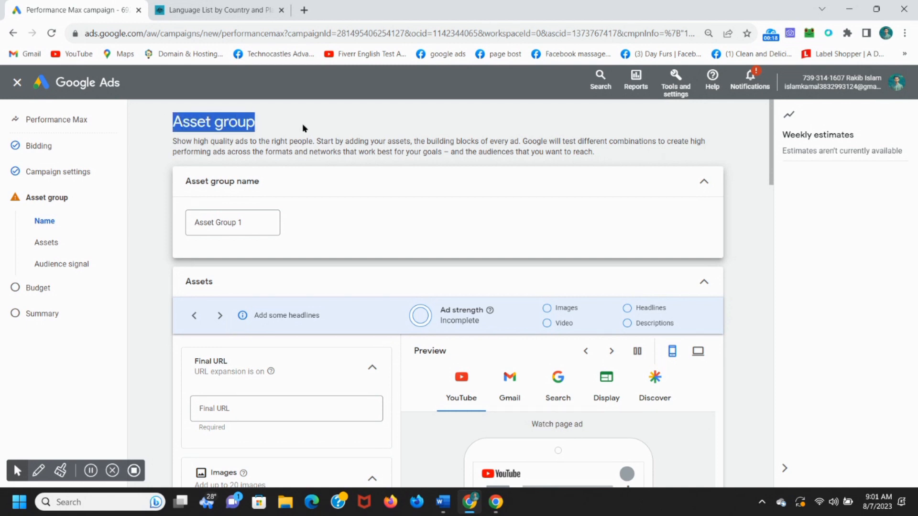
left_click(262, 220)
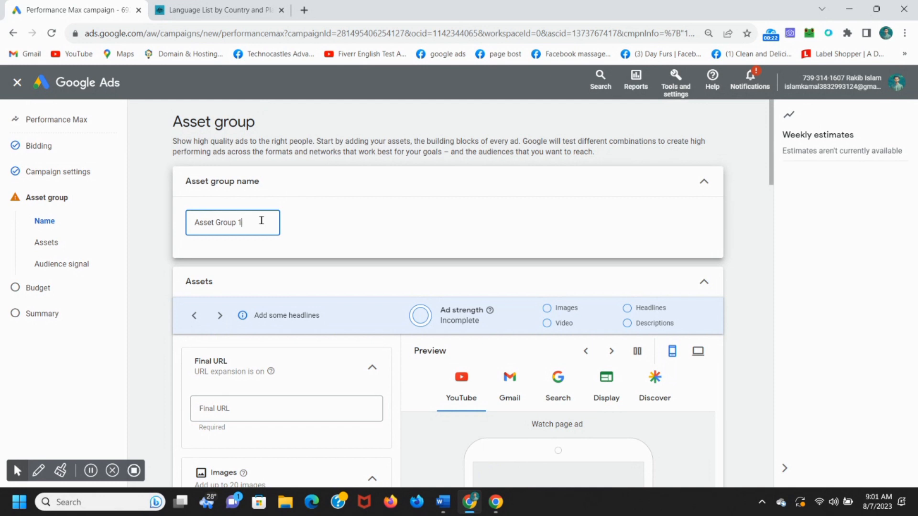
triple_click(262, 223)
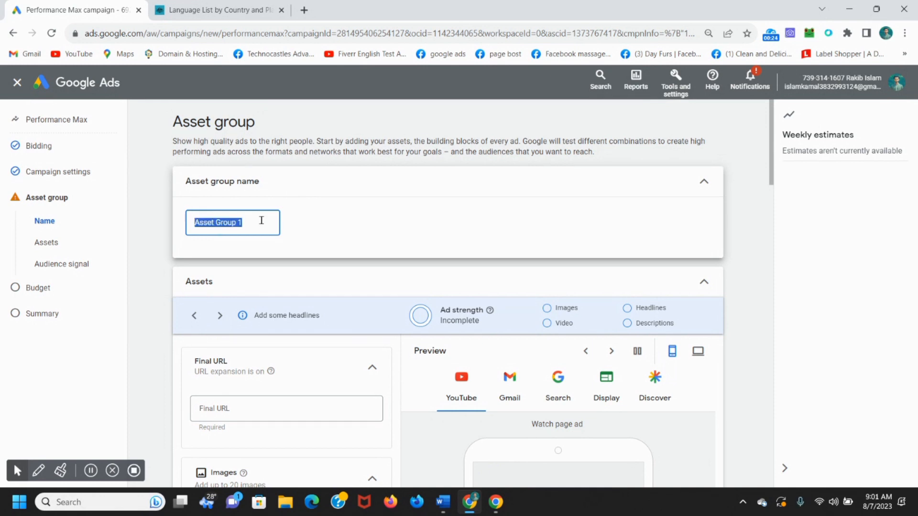
key("BackSpace")
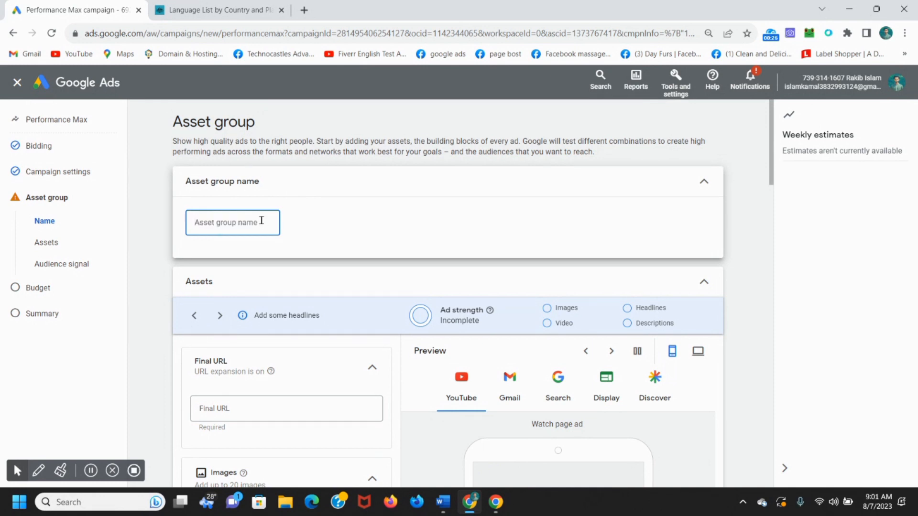
type("Rakib")
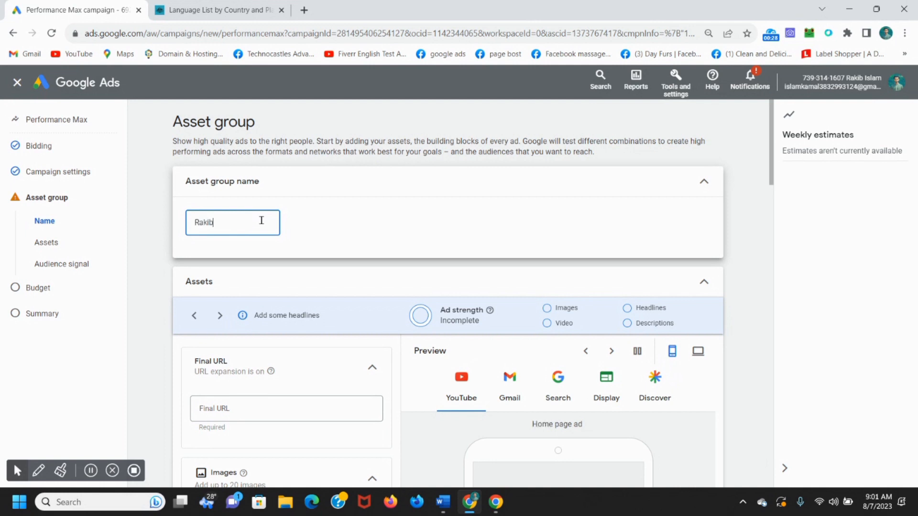
type(" 800")
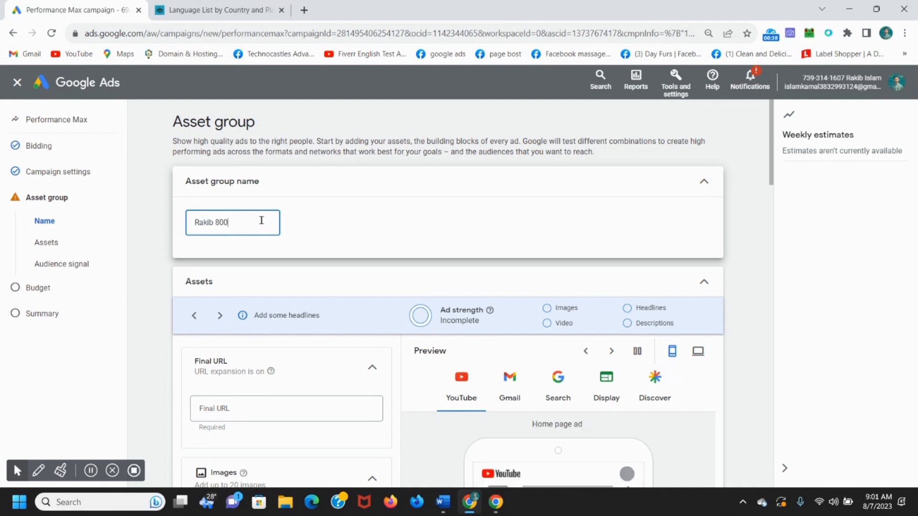
type(" USD")
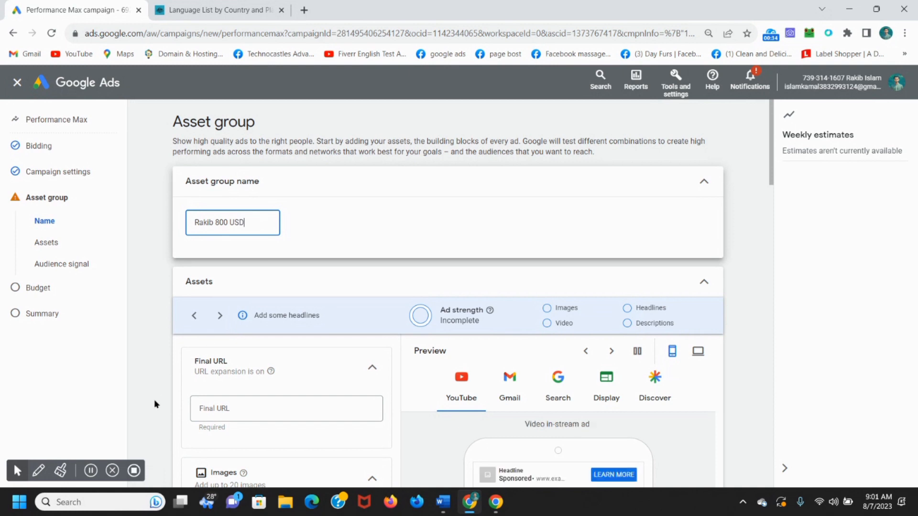
left_click(254, 408)
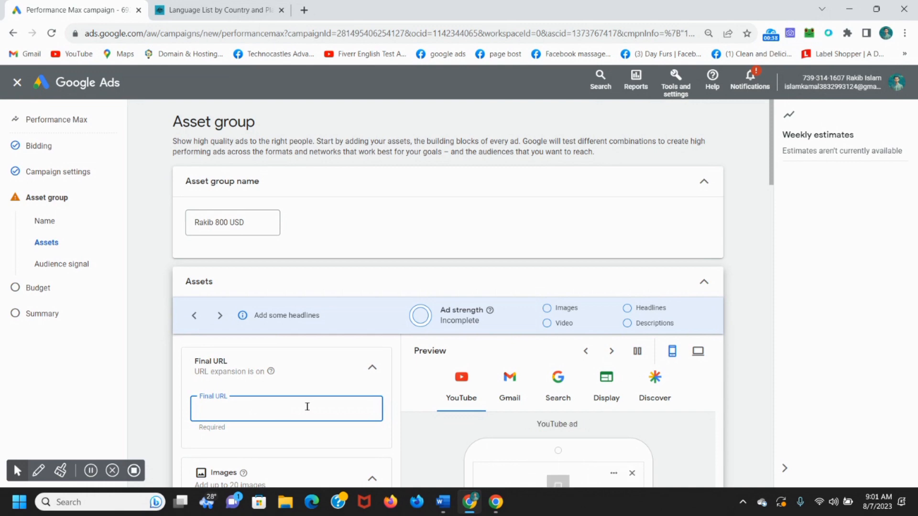
mouse_move(442, 502)
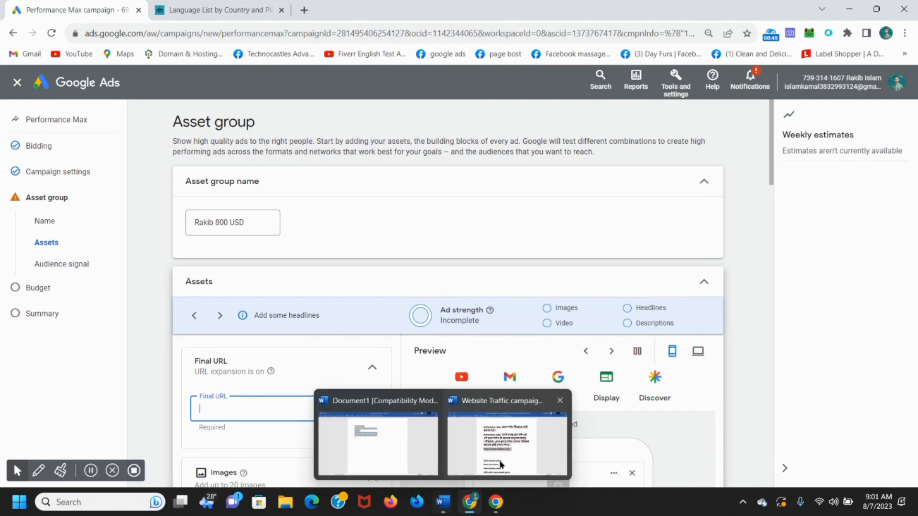
left_click(508, 433)
left_click(574, 280)
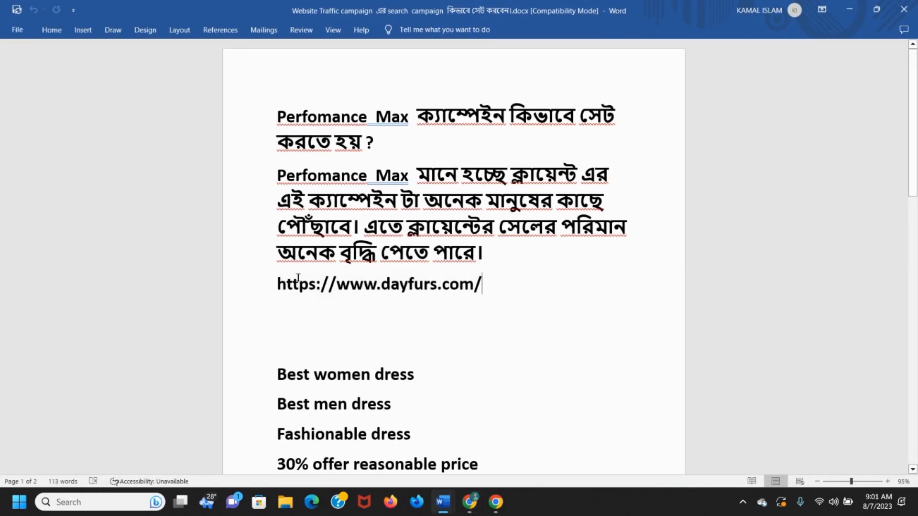
left_click_drag(277, 285, 483, 288)
key("ctrl+c")
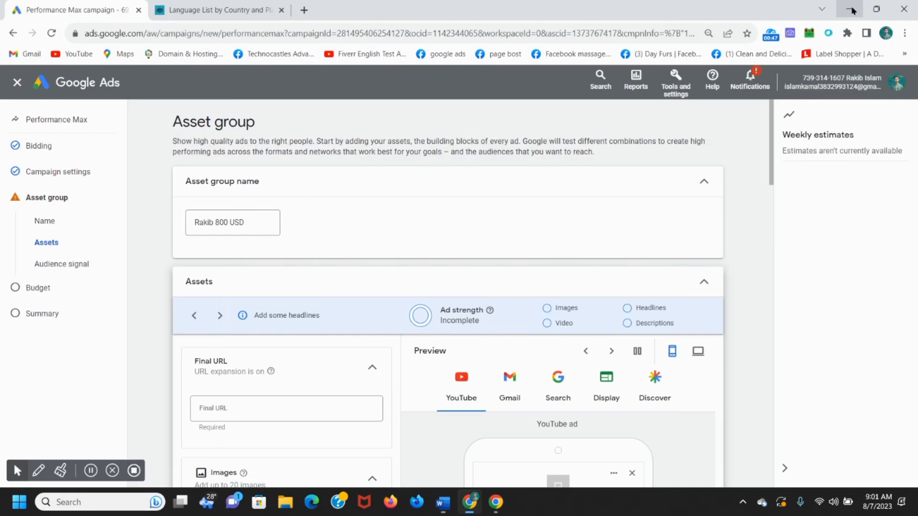
left_click(849, 10)
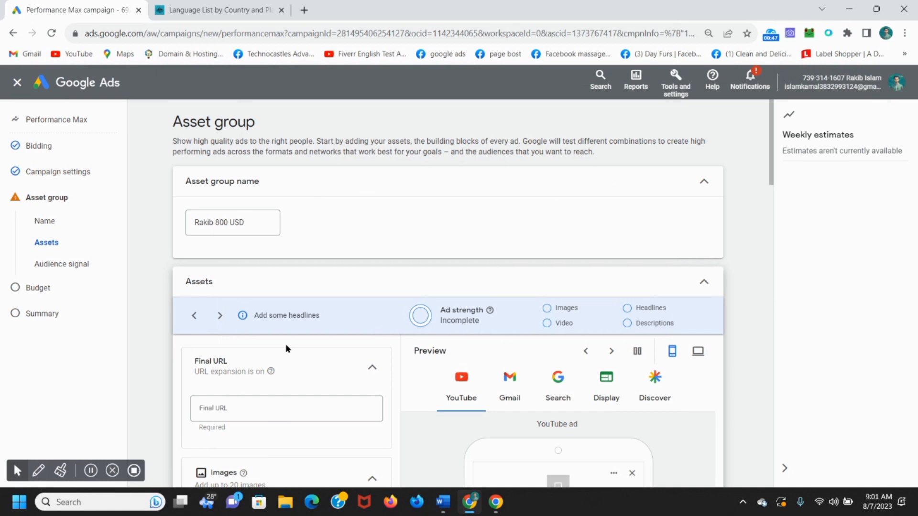
left_click(249, 406)
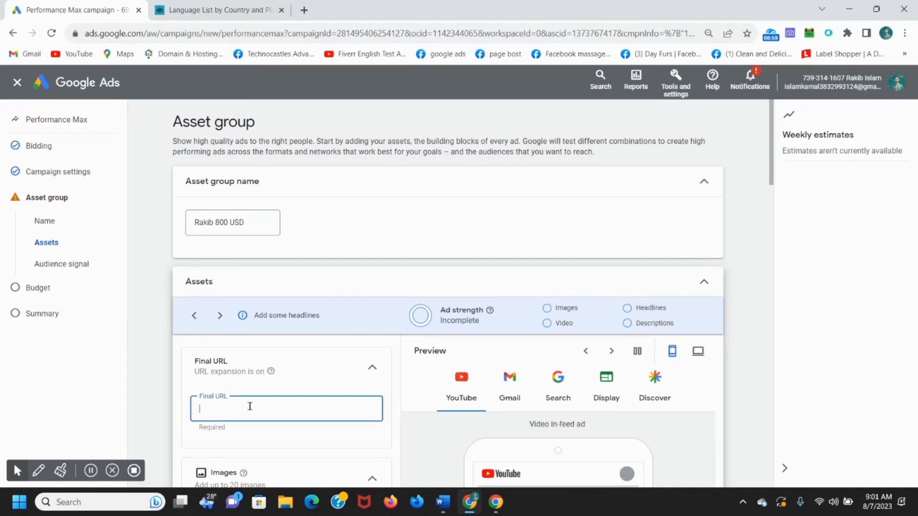
key("ctrl+v")
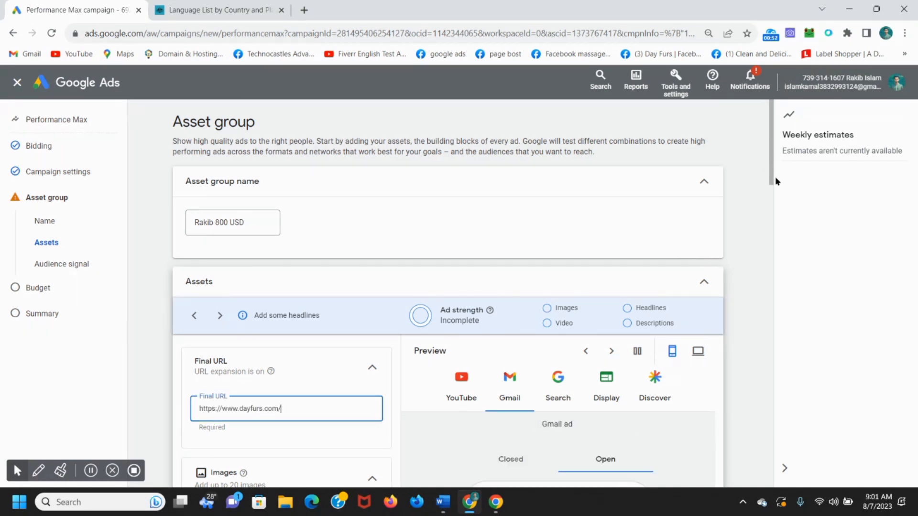
Step: Search Google for "google display image sizes" in a new browser tab
left_click_drag(770, 184, 774, 228)
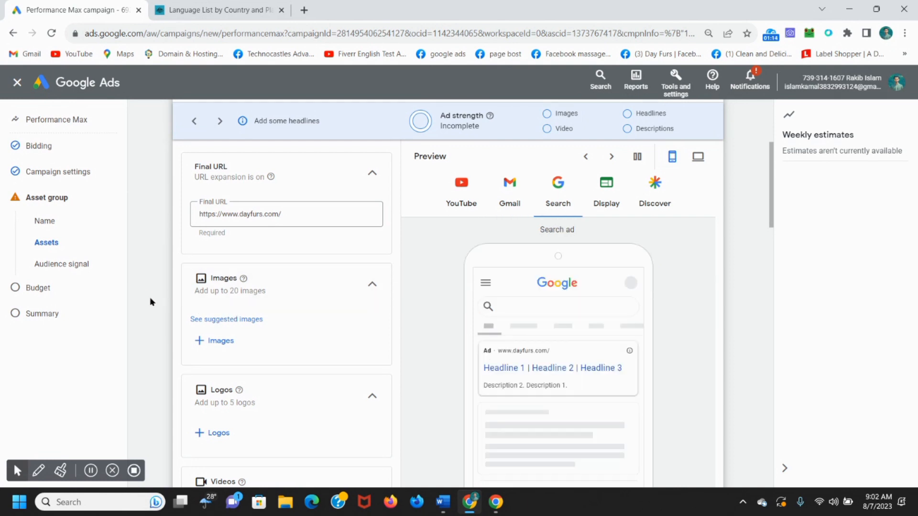
left_click(302, 9)
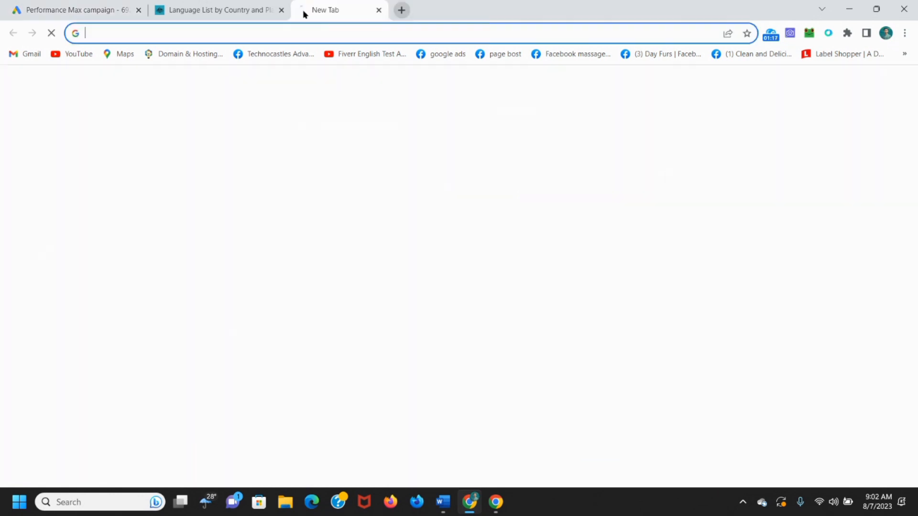
left_click(176, 33)
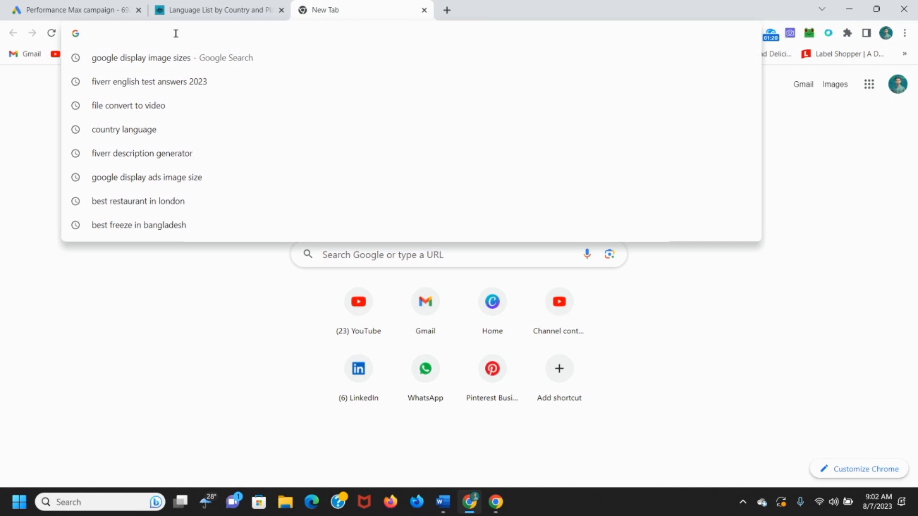
type("google")
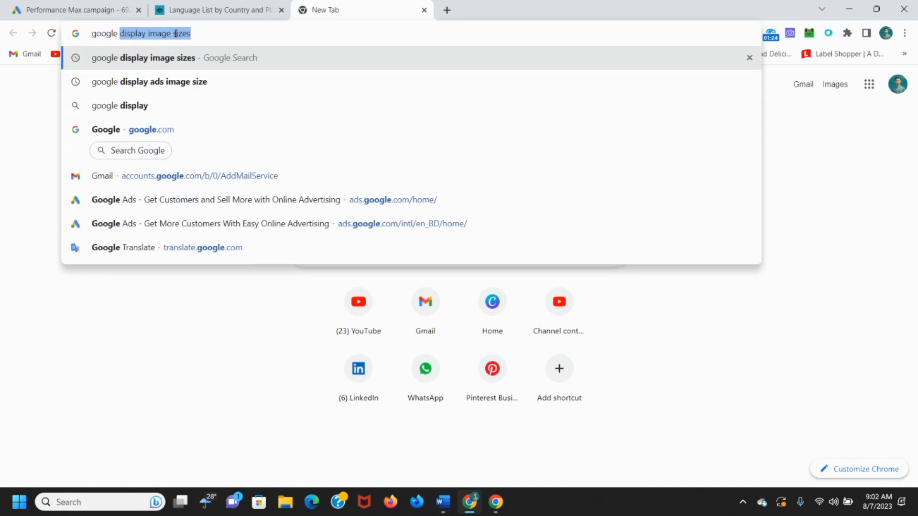
left_click(229, 33)
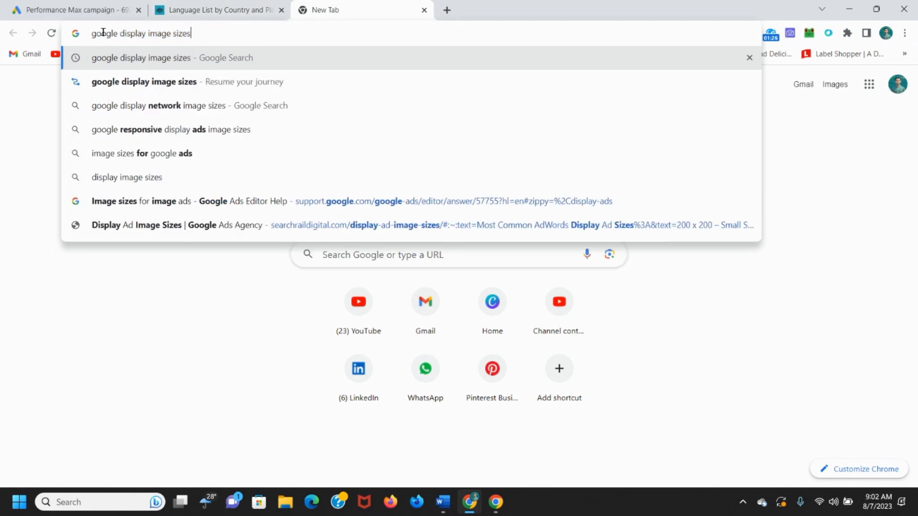
left_click_drag(92, 33, 205, 33)
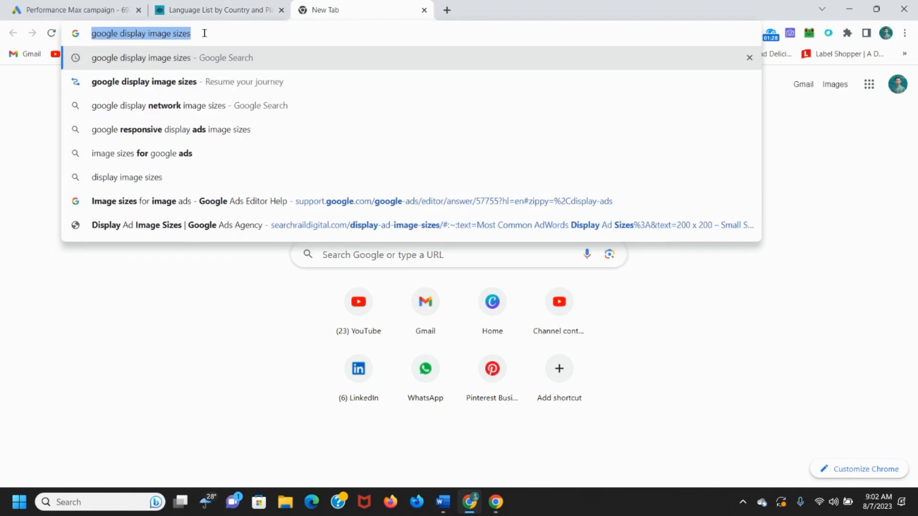
left_click(209, 33)
key("Return")
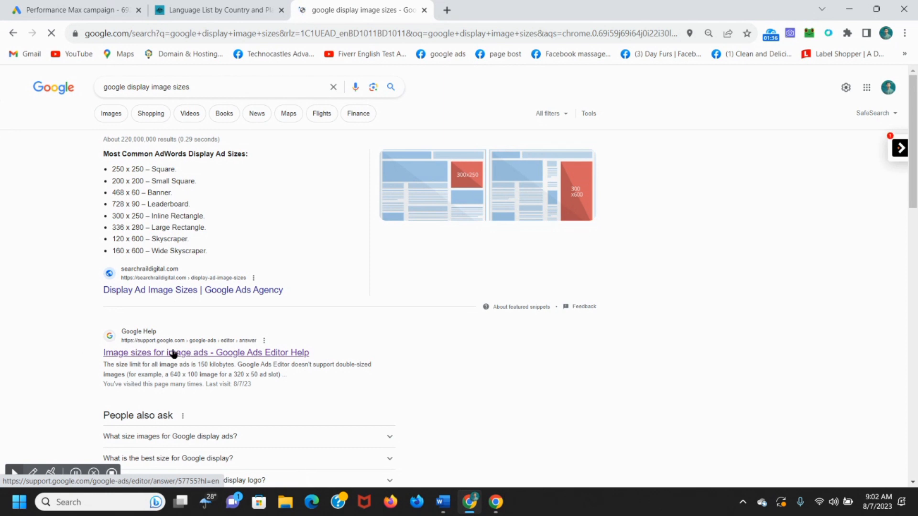
Step: Open the Google Ads Editor Help article on image sizes for image ads and examine its display ads size list
left_click(196, 354)
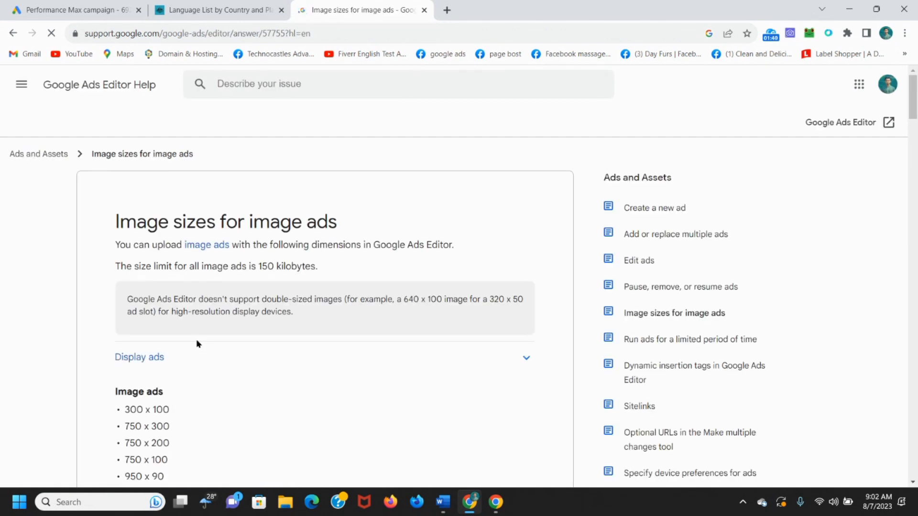
left_click_drag(913, 221, 913, 262)
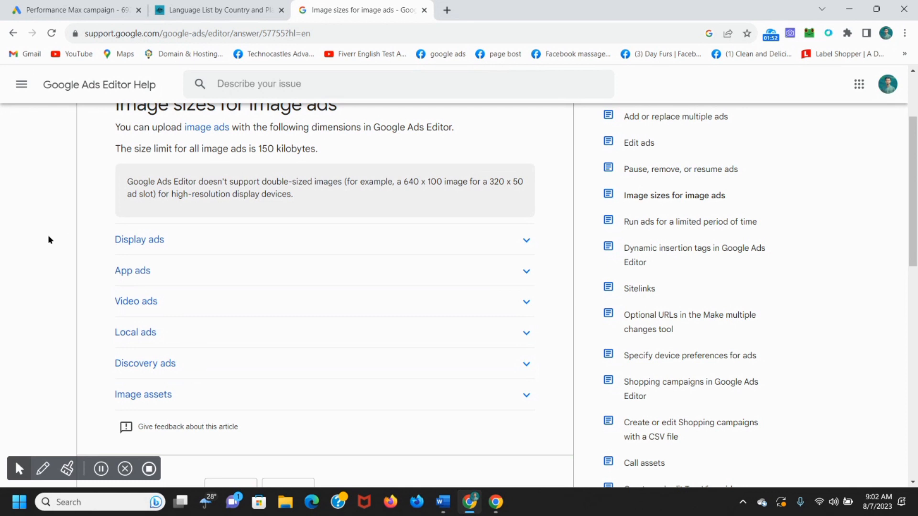
left_click(169, 240)
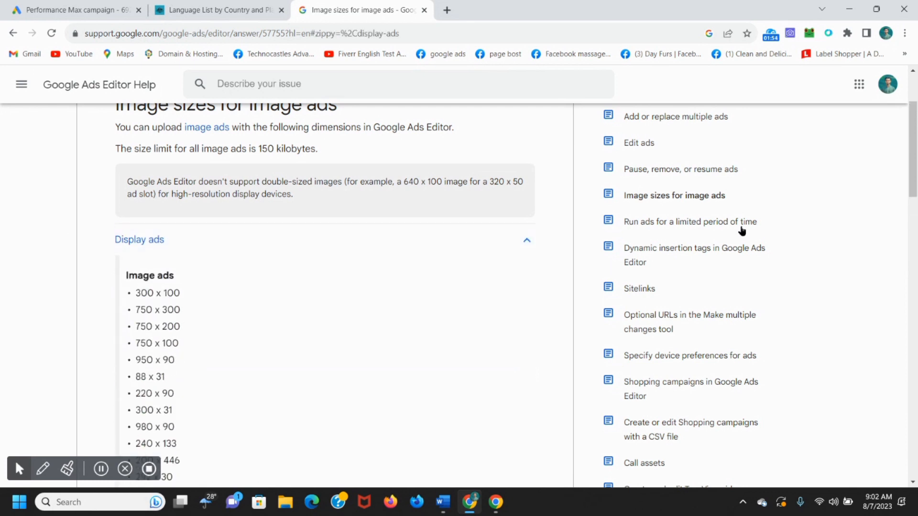
left_click_drag(913, 186, 912, 207)
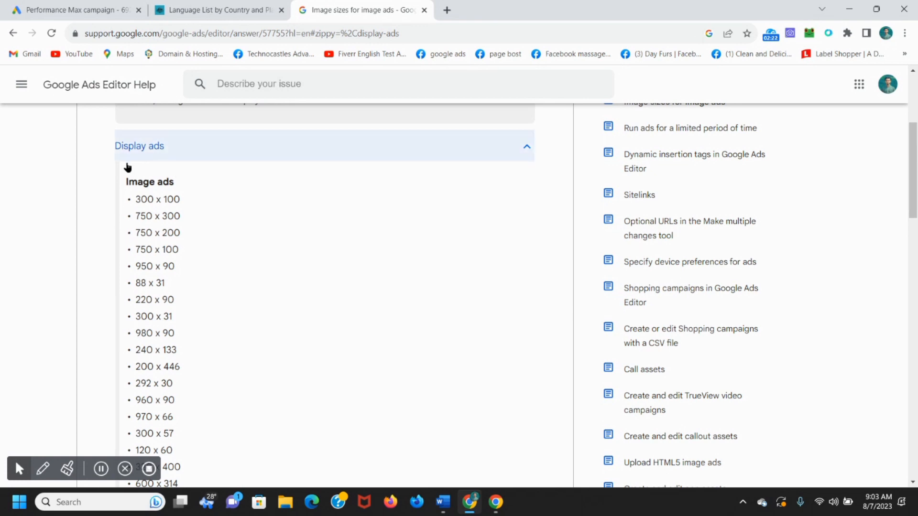
Step: Return to the campaign and add revolution.png, the 300 × 300 Untitled design, Untitled design (7).jpg and Untitled design (3).jpg from the asset library as images
left_click(70, 5)
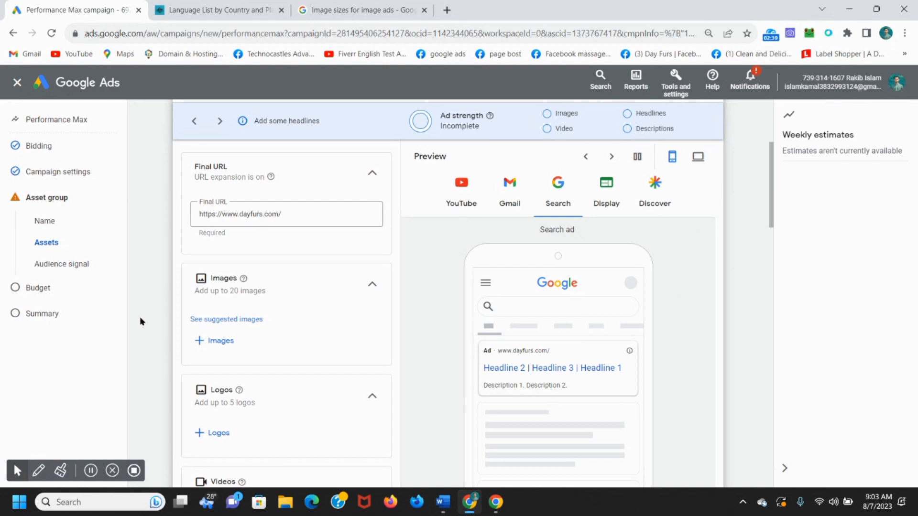
left_click(222, 346)
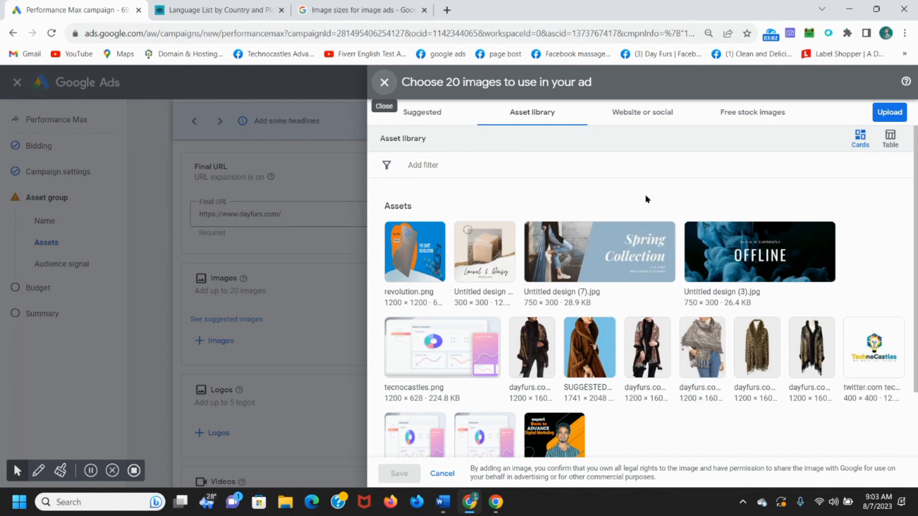
left_click(395, 235)
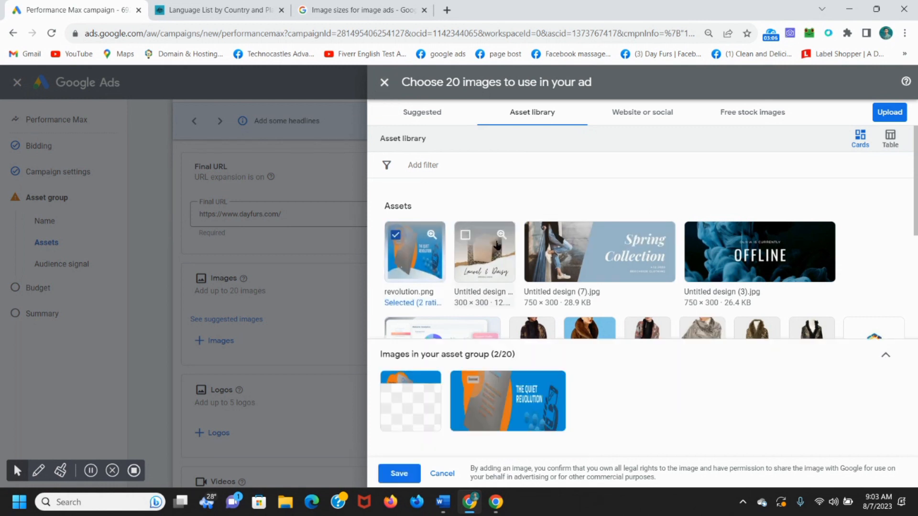
left_click(464, 235)
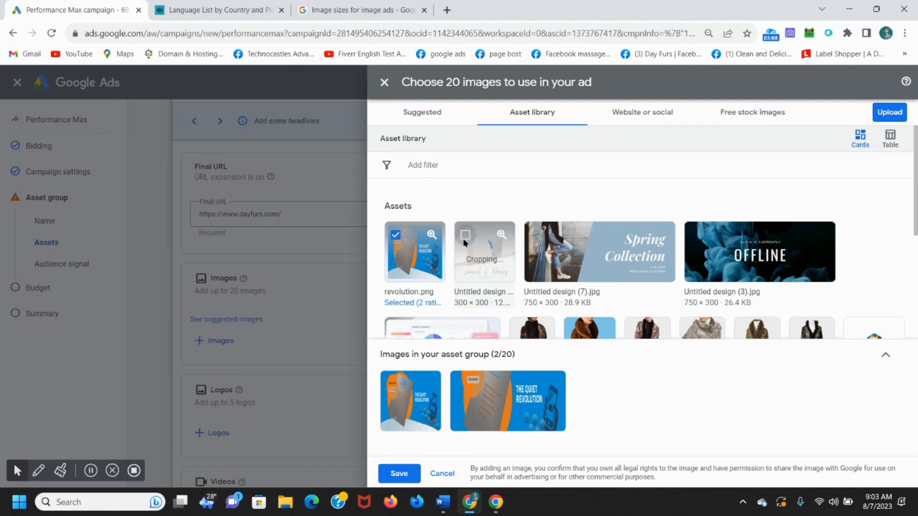
left_click(535, 235)
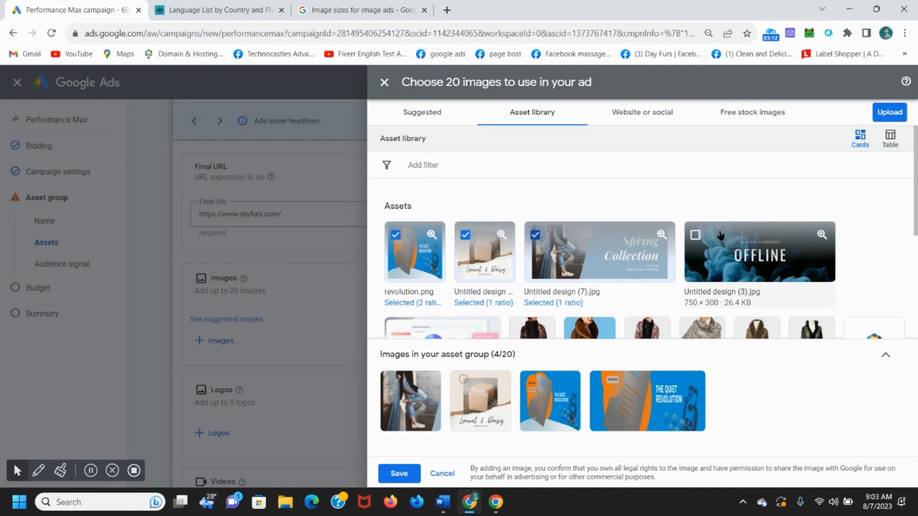
left_click(693, 237)
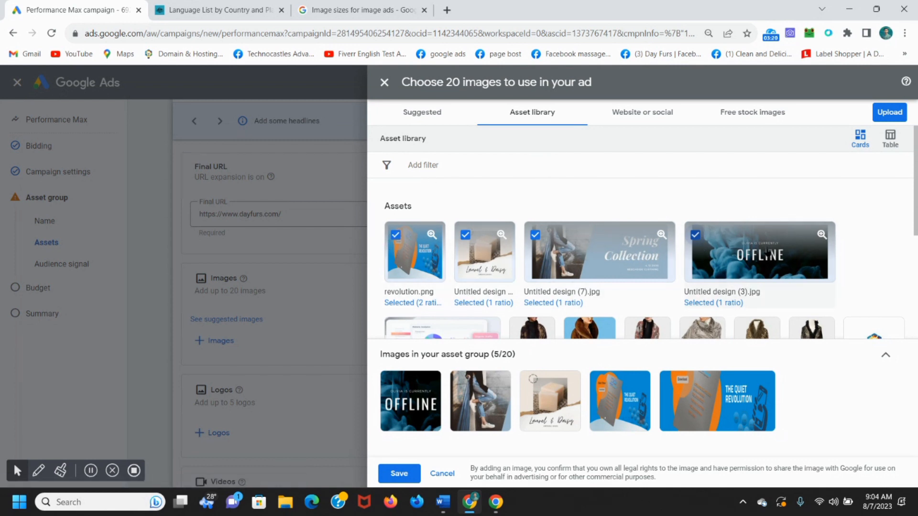
left_click(386, 473)
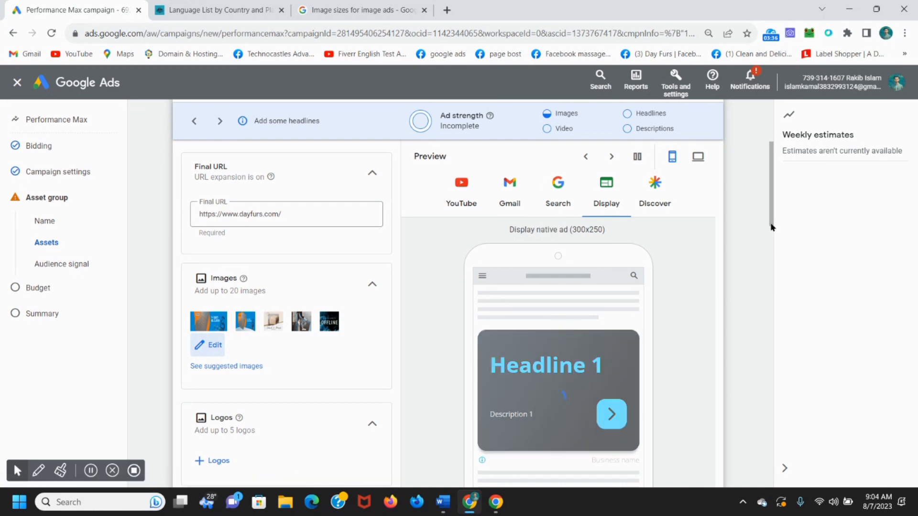
Step: Add the 180 × 180 Day Furs logo found on the website to the asset group and save it
left_click_drag(770, 232, 770, 262)
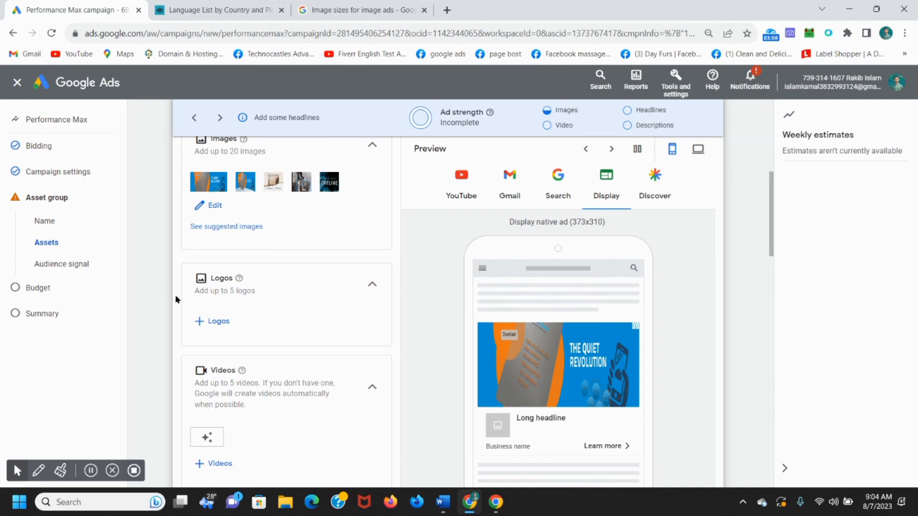
left_click(215, 321)
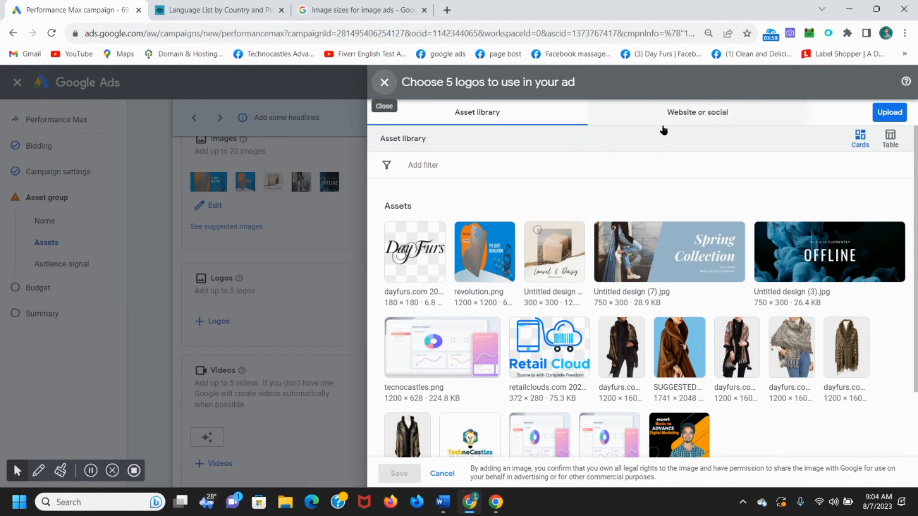
left_click(706, 116)
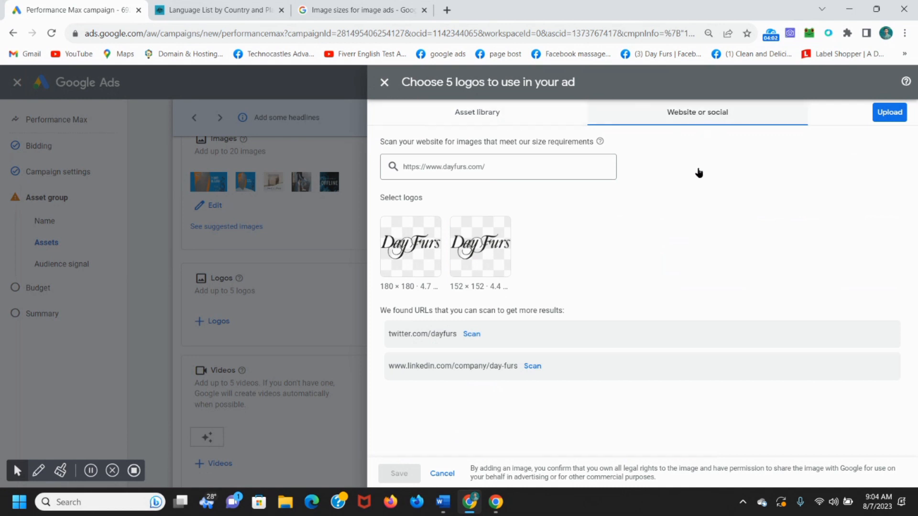
mouse_move(415, 241)
left_click(391, 230)
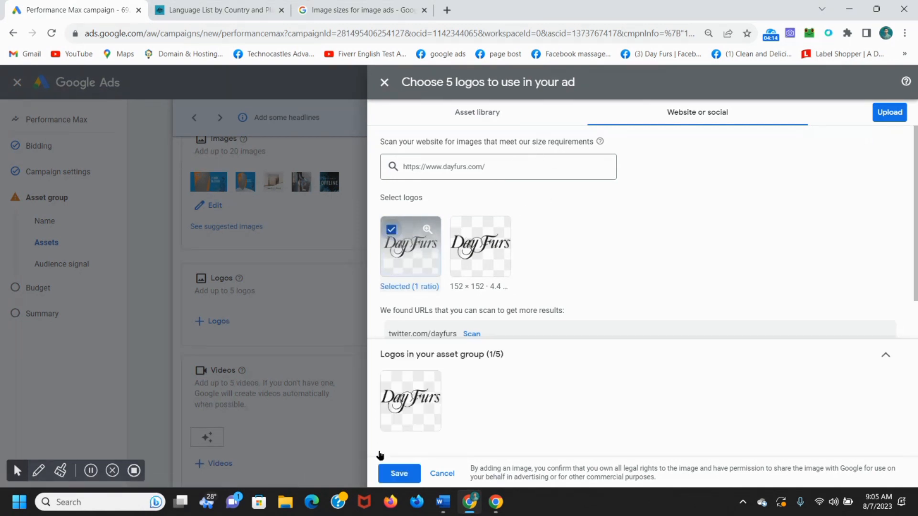
left_click(401, 474)
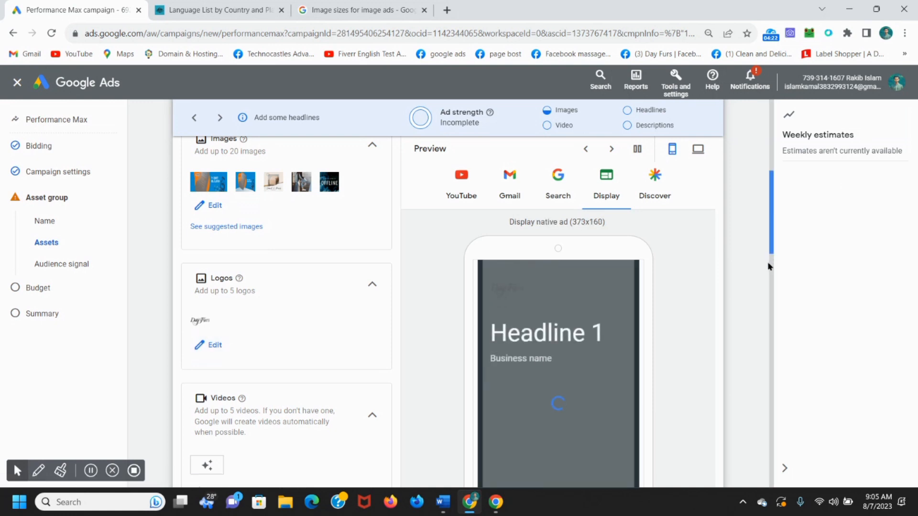
Step: Search YouTube for "fashion" in the asset group's video picker and add the "MY FIRST EVER HERMES UNBOXING" video
left_click_drag(767, 262, 768, 278)
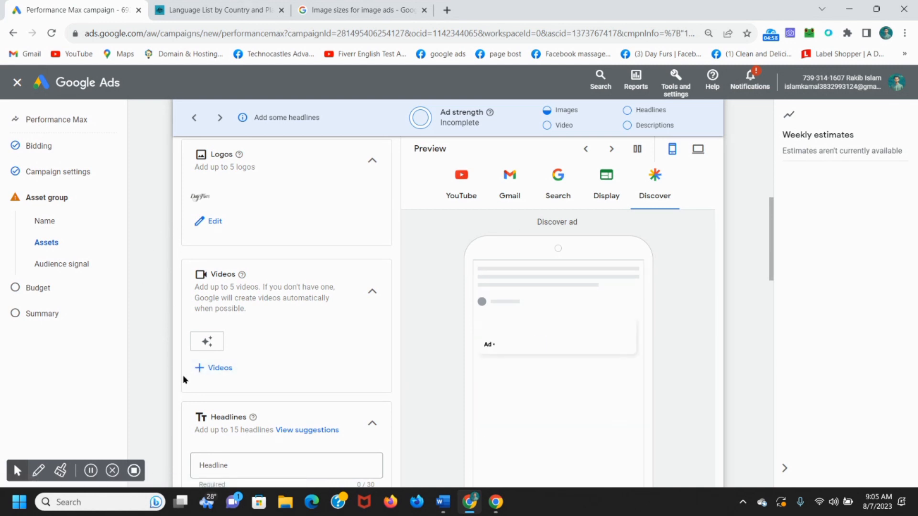
left_click(197, 371)
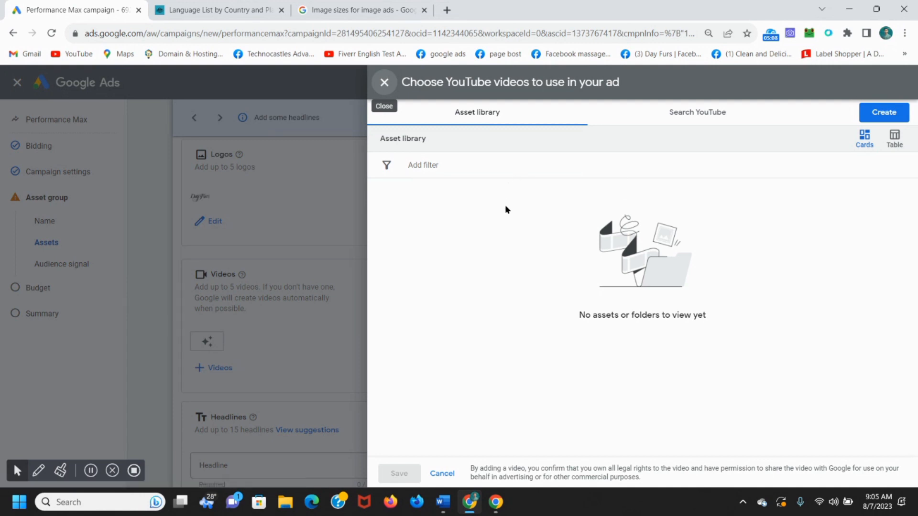
left_click(91, 471)
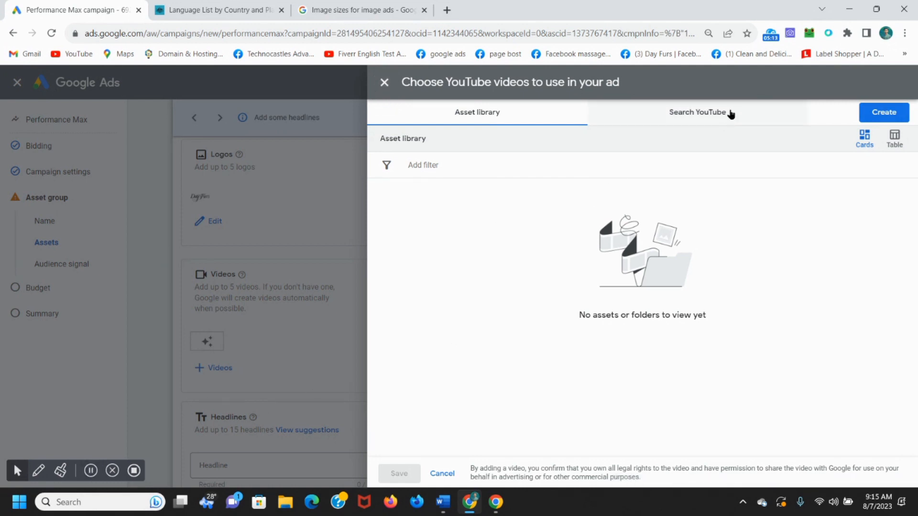
left_click(705, 111)
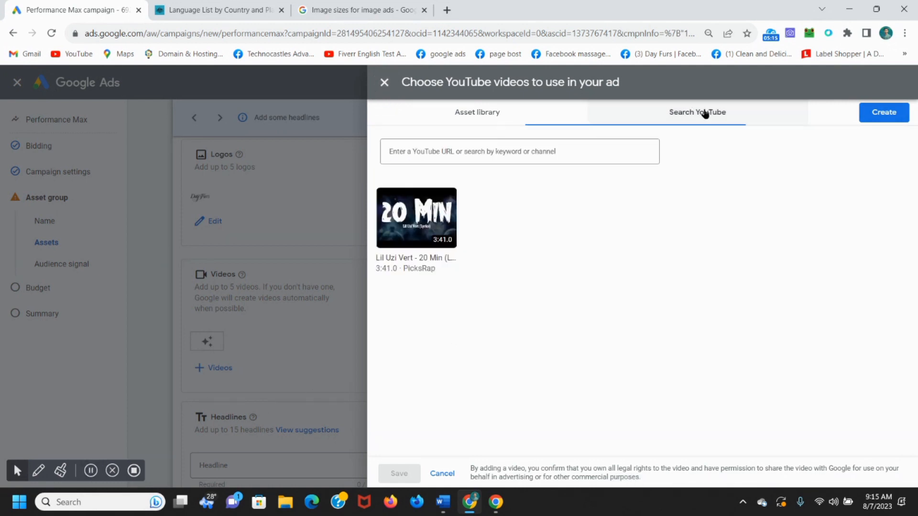
left_click(448, 150)
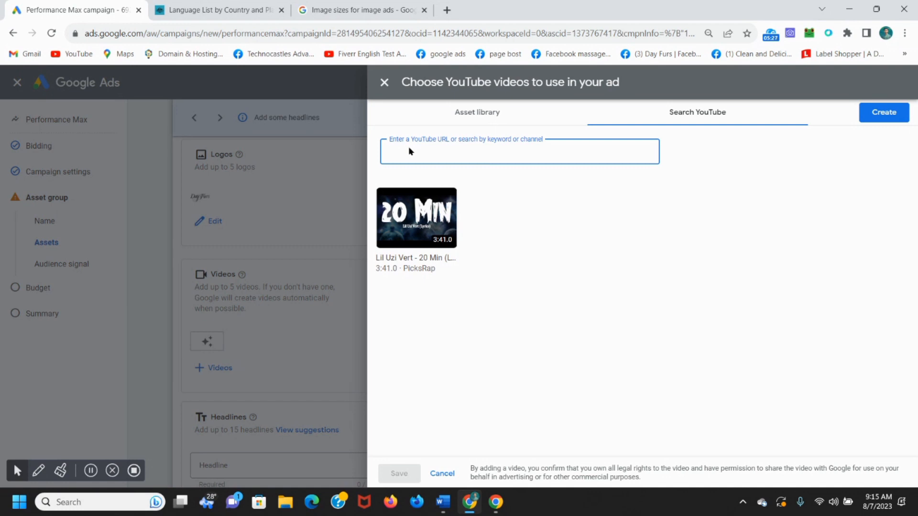
type("fash")
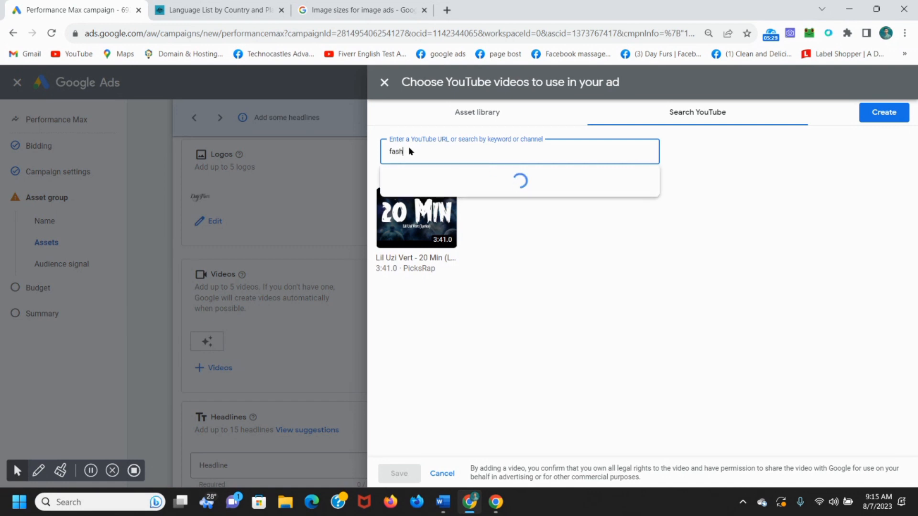
type("ion")
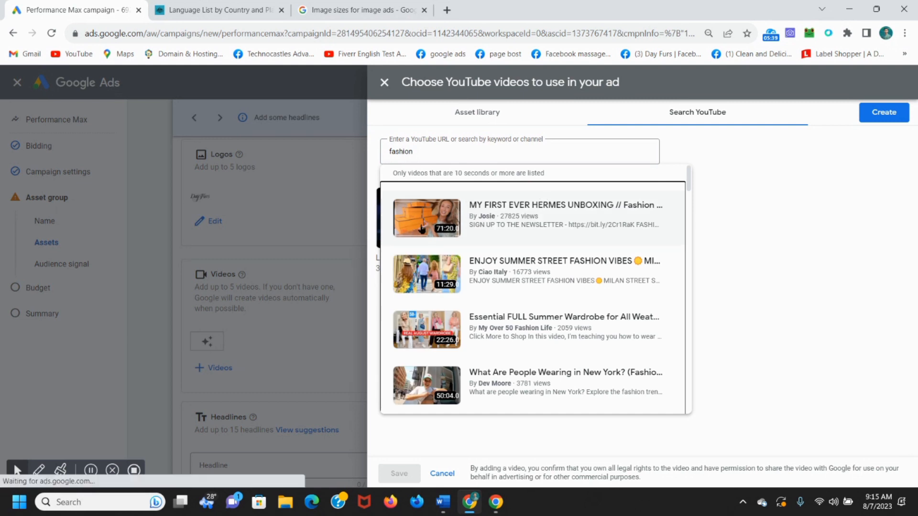
left_click(455, 217)
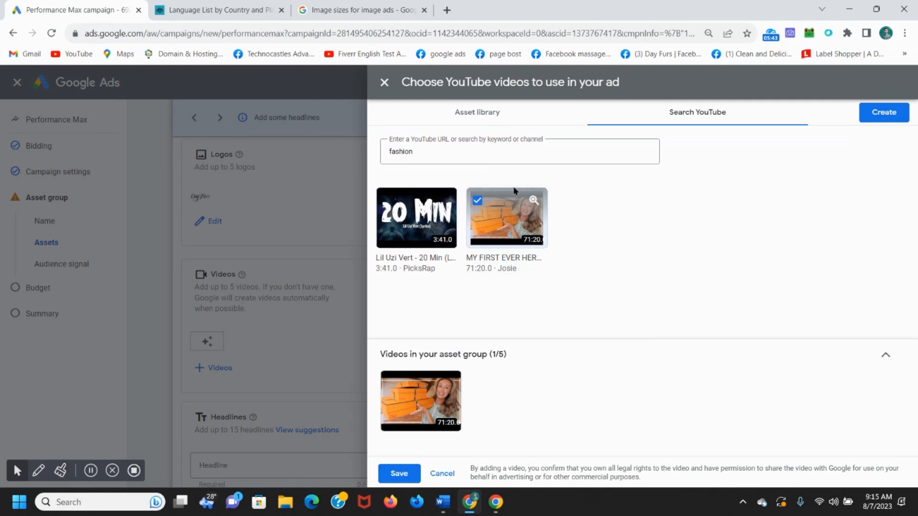
left_click(447, 152)
left_click(448, 155)
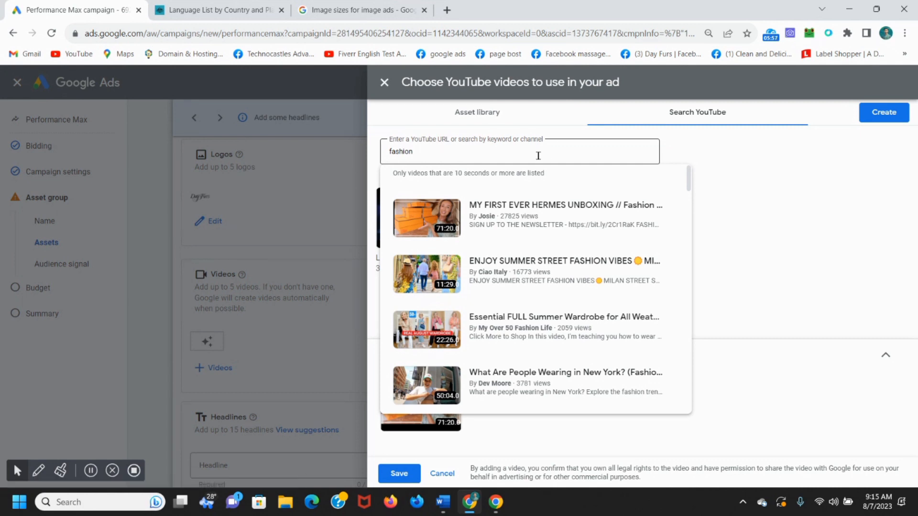
left_click(765, 220)
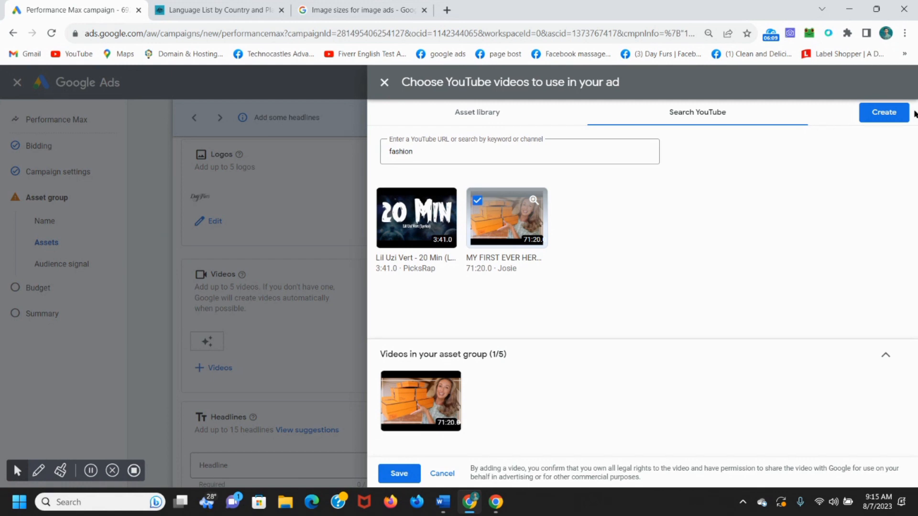
Step: Examine the storyboard scenes and required assets of the "Scroll and slide" video template, then leave the video creator without making a video
left_click(860, 113)
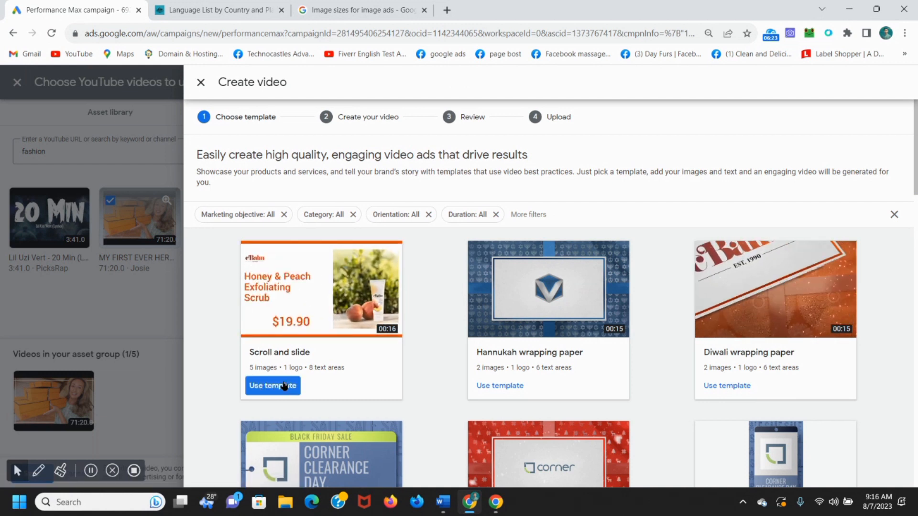
left_click(261, 391)
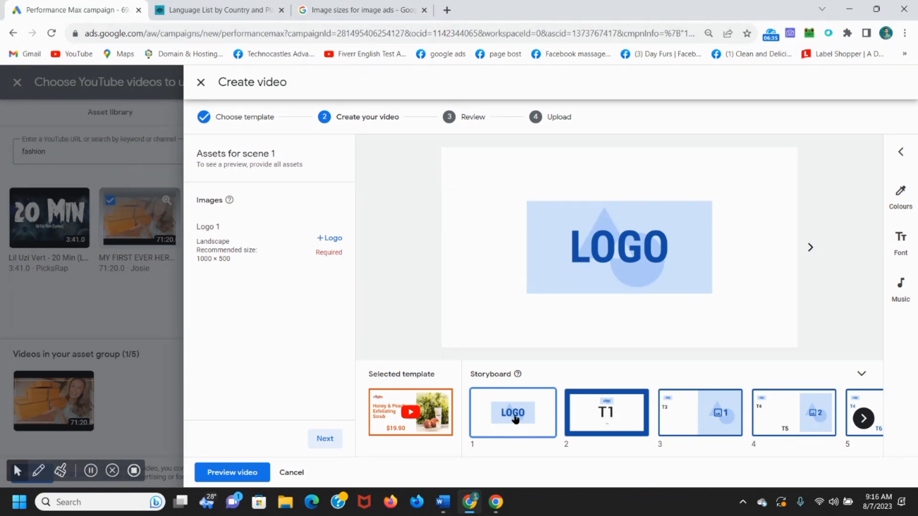
left_click(332, 238)
left_click(618, 415)
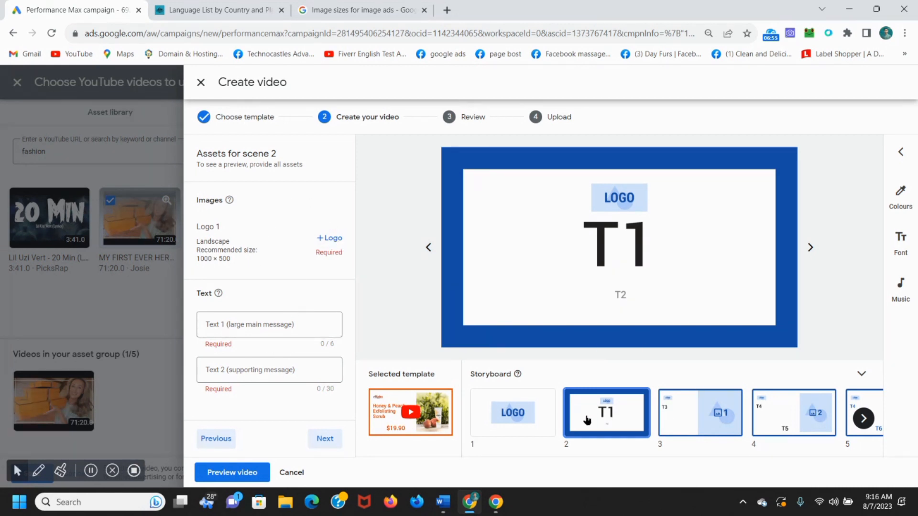
left_click(696, 412)
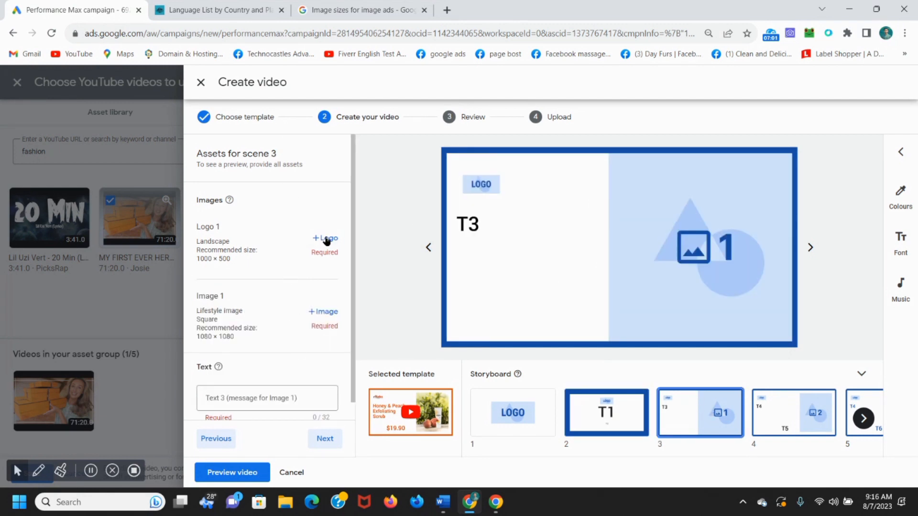
left_click(809, 420)
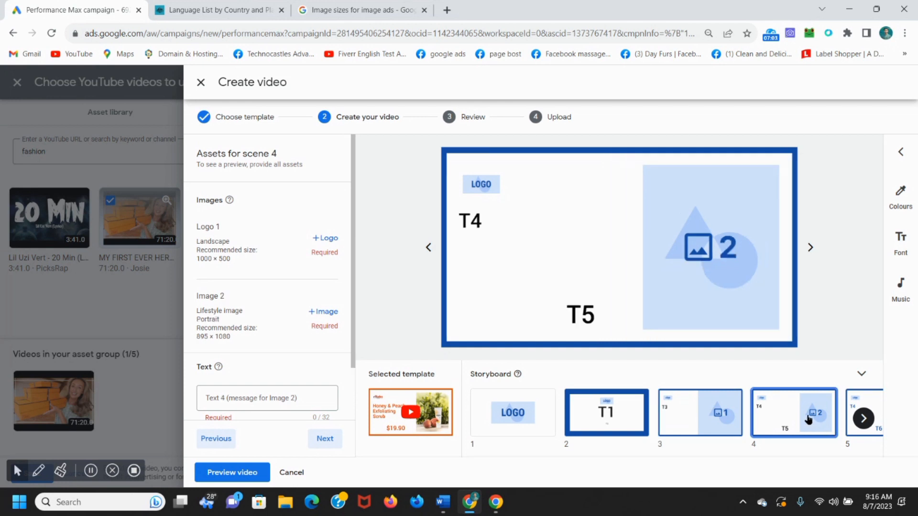
left_click(864, 419)
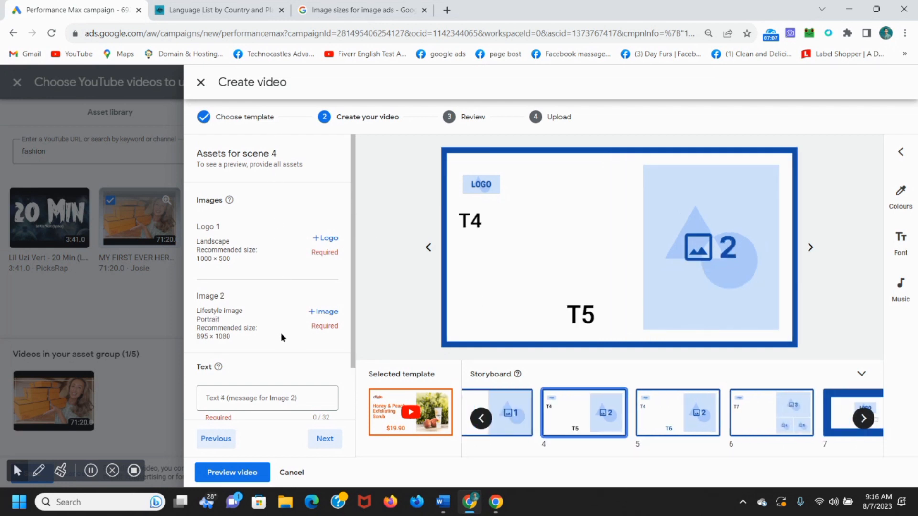
left_click(865, 423)
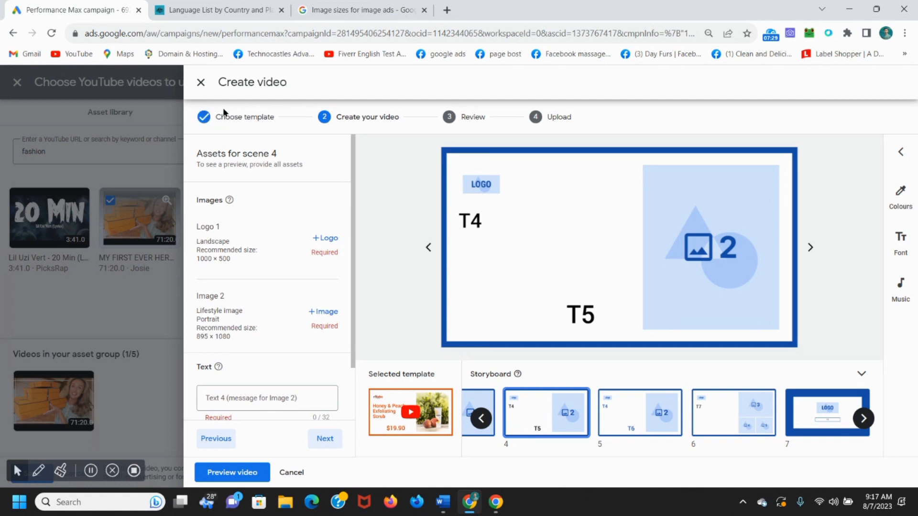
left_click(202, 83)
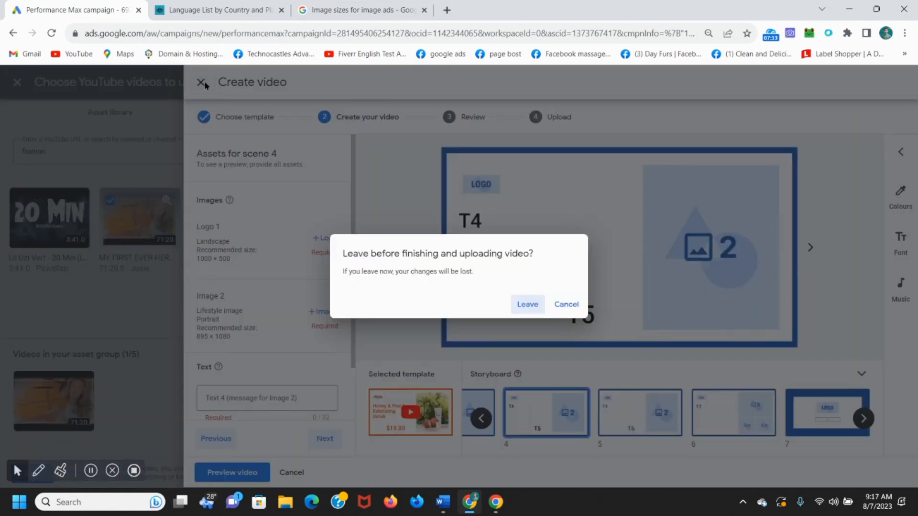
left_click(533, 305)
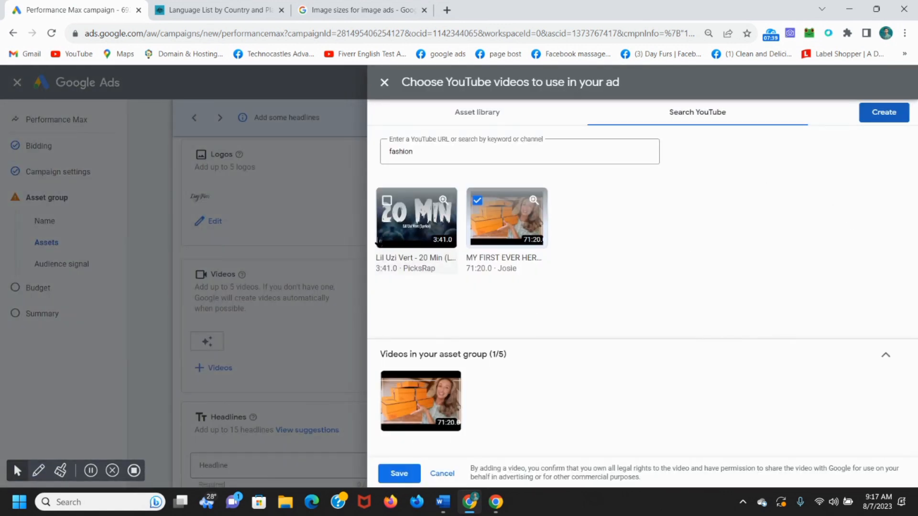
Step: Add the "Lil Uzi Vert - 20 Min" video as well and save the asset group's video selection
left_click(385, 201)
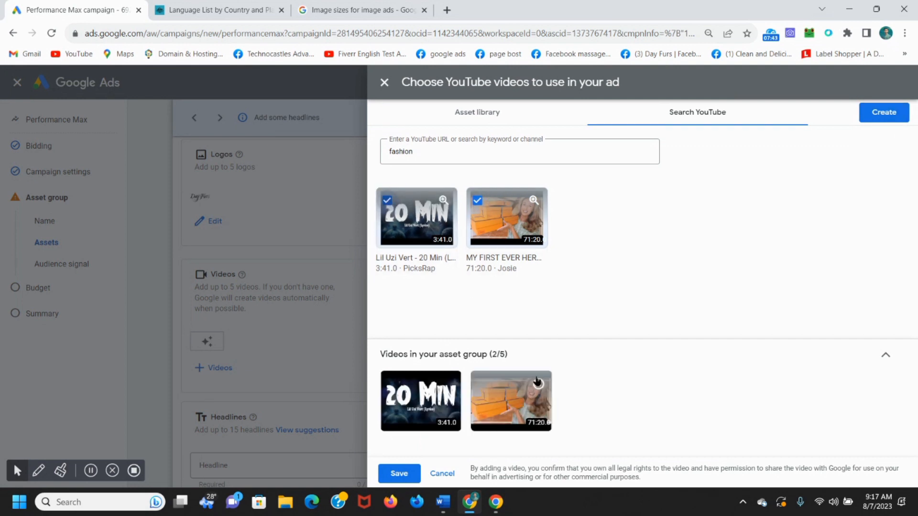
left_click(400, 473)
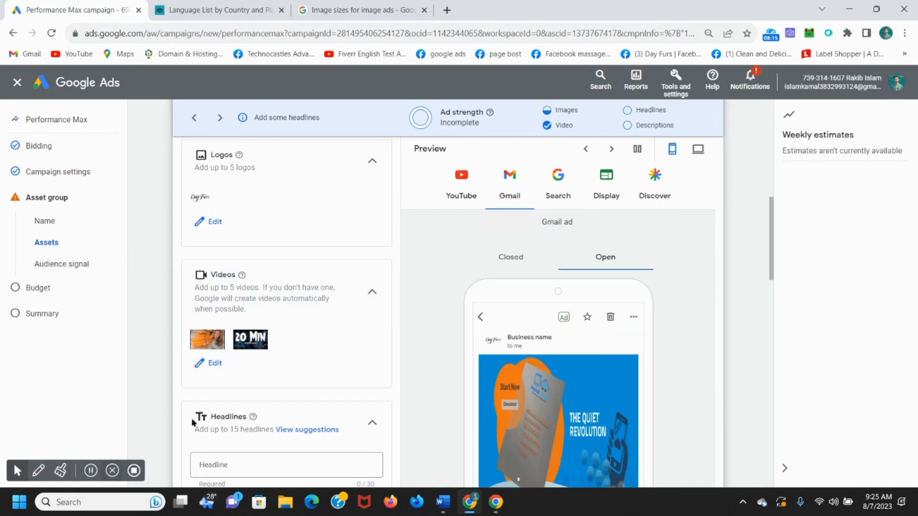
Step: Copy "Best women dress" from the Website Traffic campaign document in Word and paste it as the first headline in Google Ads
left_click_drag(770, 277, 774, 314)
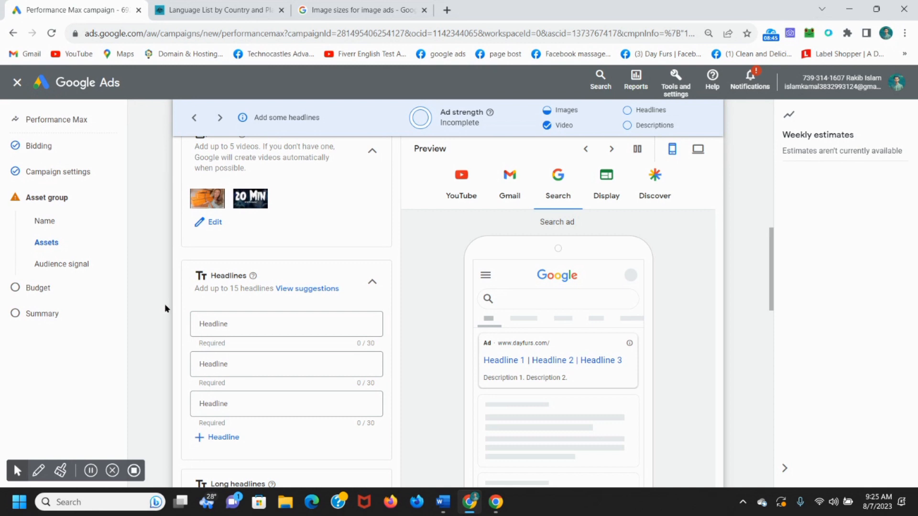
mouse_move(443, 502)
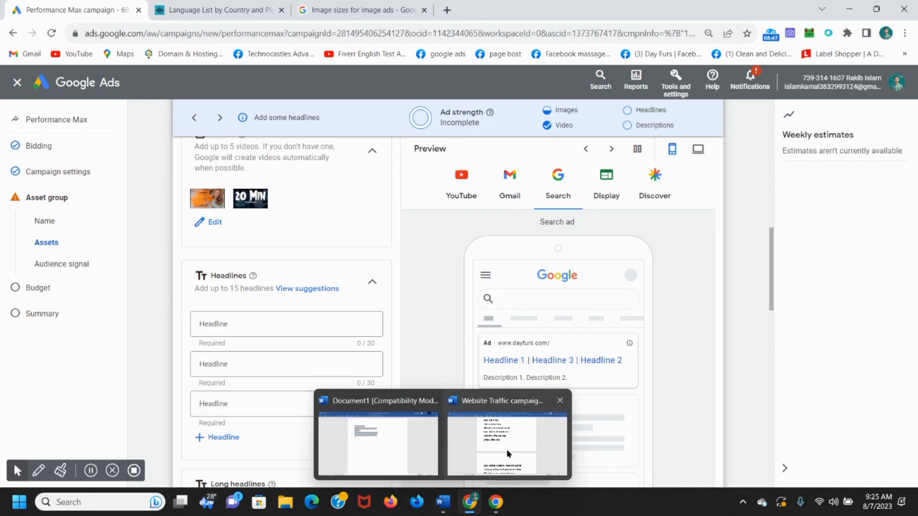
left_click(506, 449)
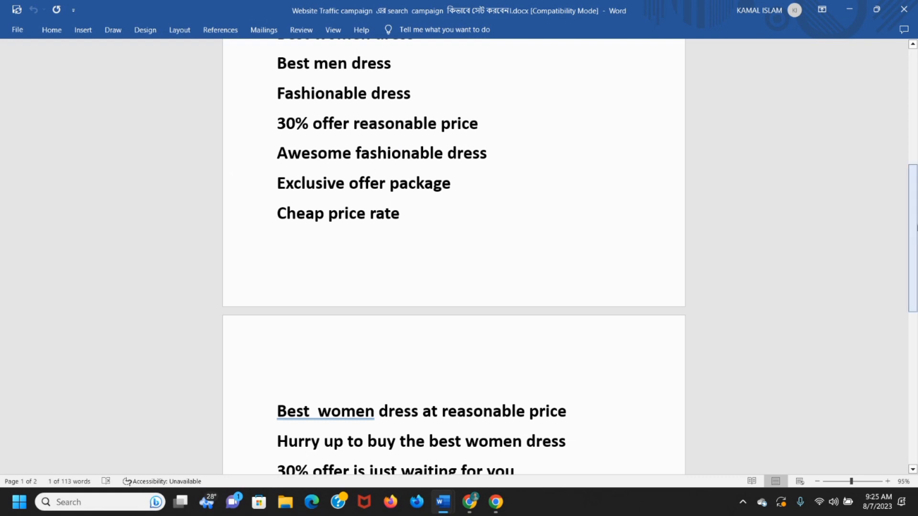
left_click_drag(913, 232, 913, 200)
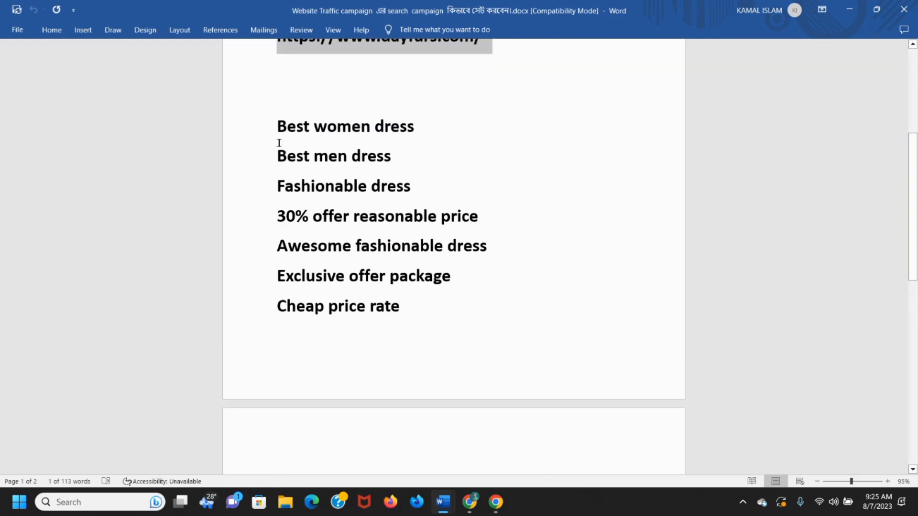
left_click_drag(274, 126, 410, 128)
key("ctrl+c")
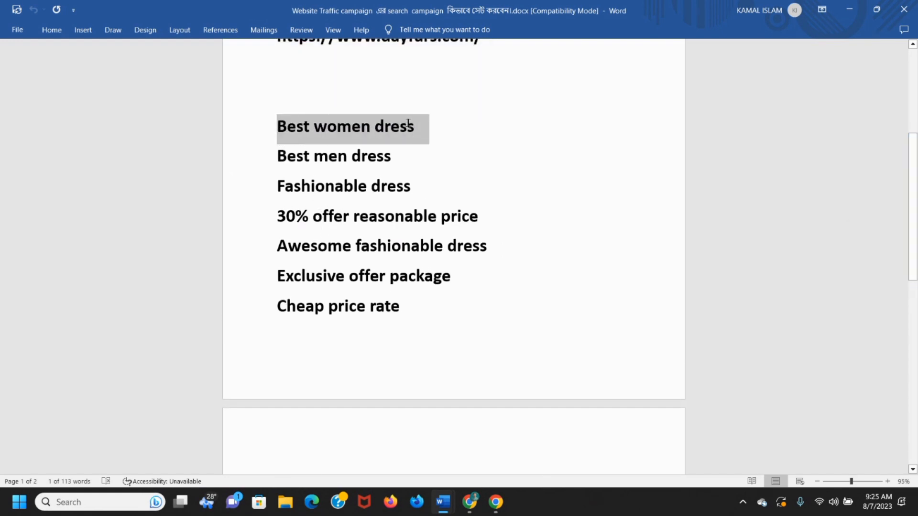
left_click(850, 9)
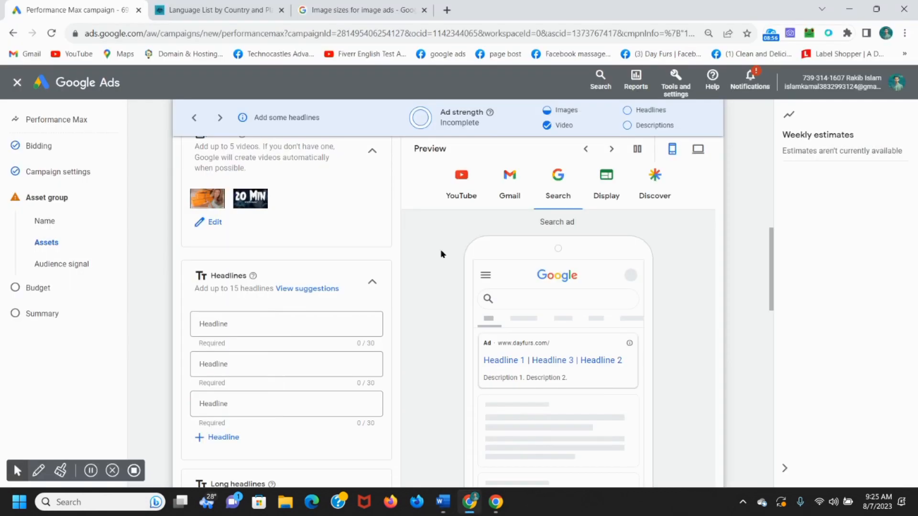
left_click(261, 323)
key("ctrl+v")
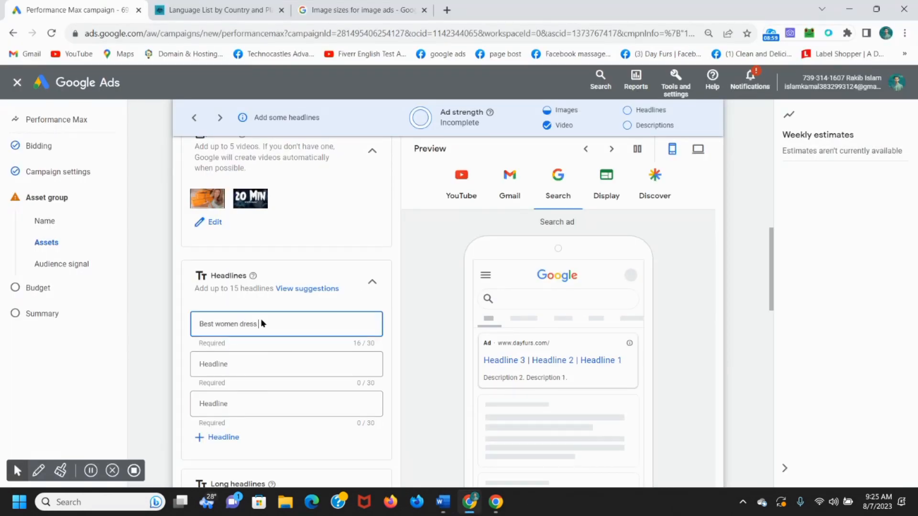
Step: Copy "Best men dress" from the Word document and paste it as the second headline in Google Ads
left_click(262, 361)
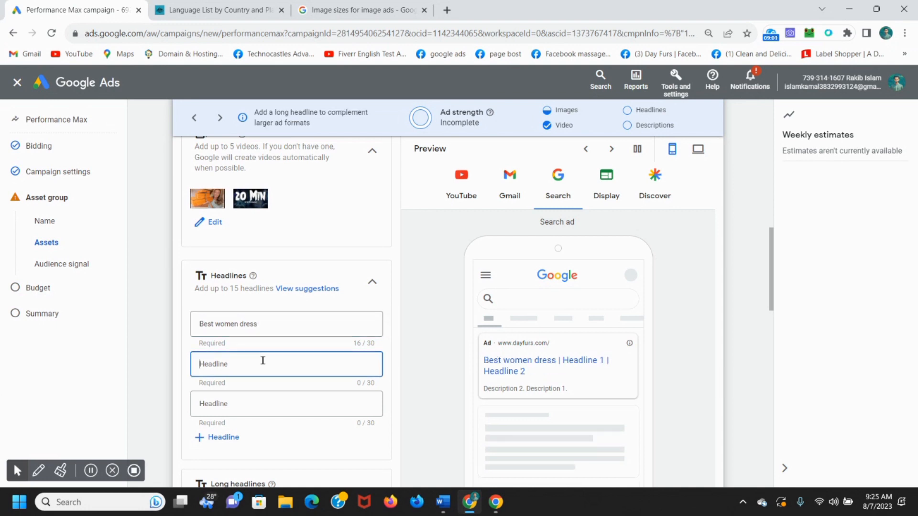
mouse_move(443, 502)
left_click(518, 451)
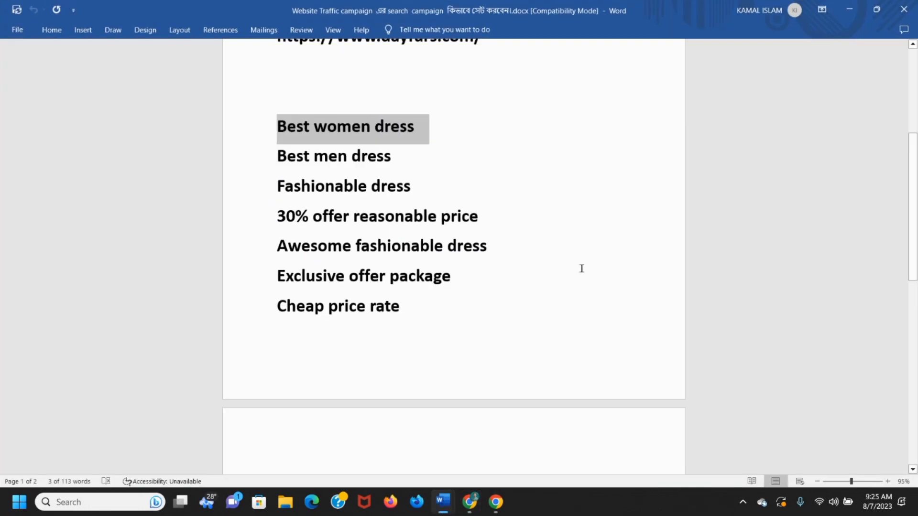
left_click(572, 221)
left_click_drag(278, 158, 388, 163)
key("ctrl+c")
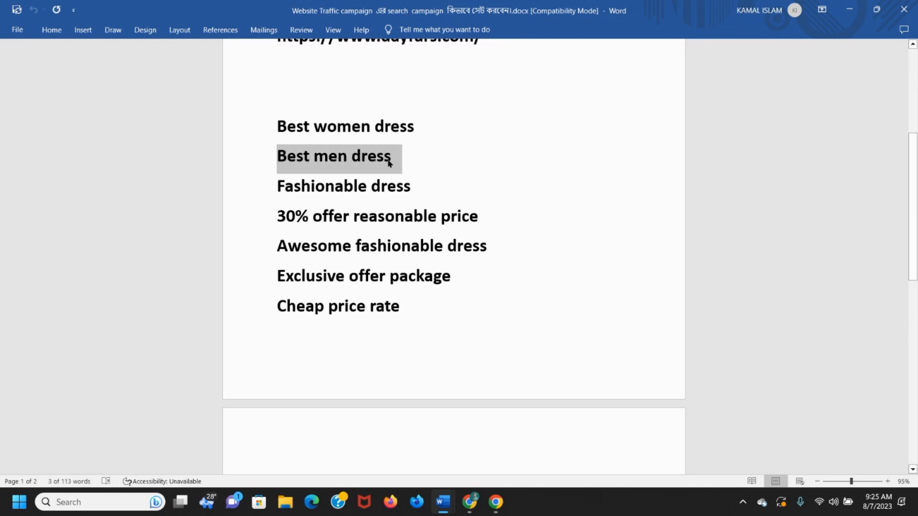
left_click(847, 10)
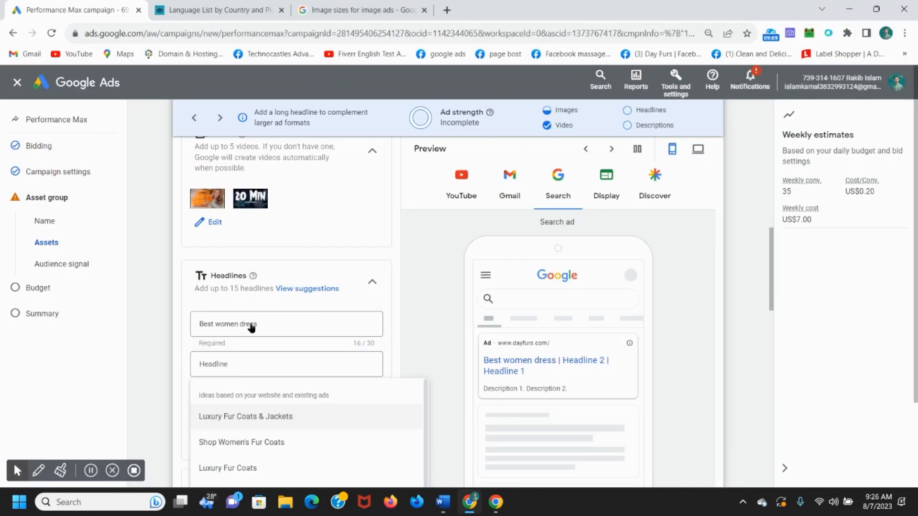
left_click(246, 361)
key("ctrl+v")
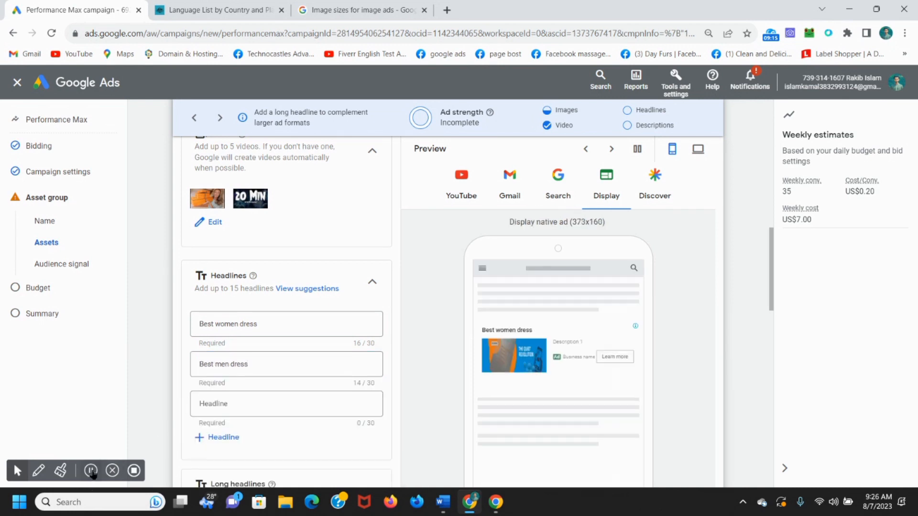
Step: Copy "Fashionable dress" from the Website Traffic campaign document in Word and paste it as the third headline in Google Ads
mouse_move(443, 501)
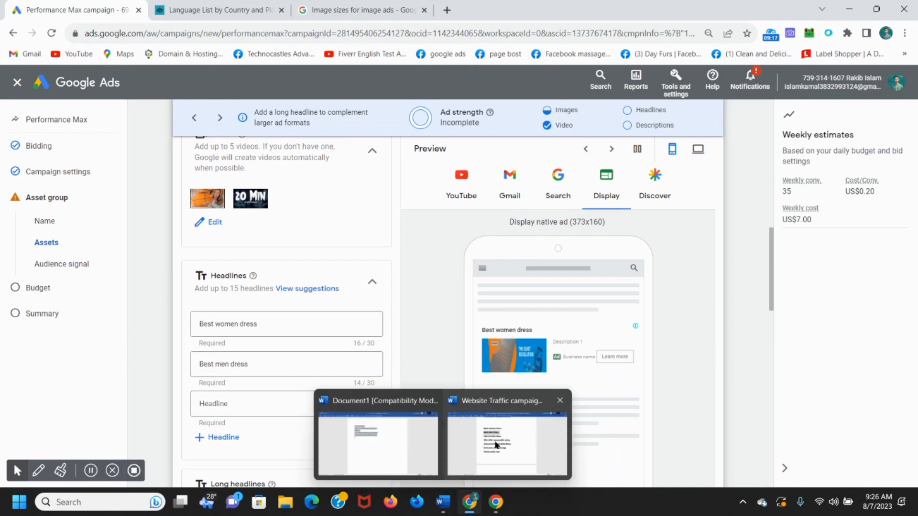
left_click(507, 450)
left_click(529, 280)
left_click_drag(278, 186, 408, 181)
key("ctrl+c")
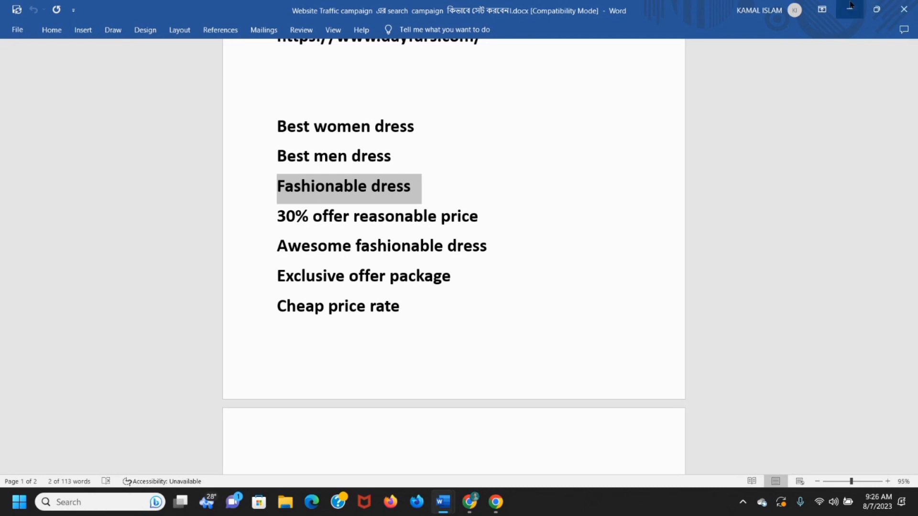
left_click(849, 9)
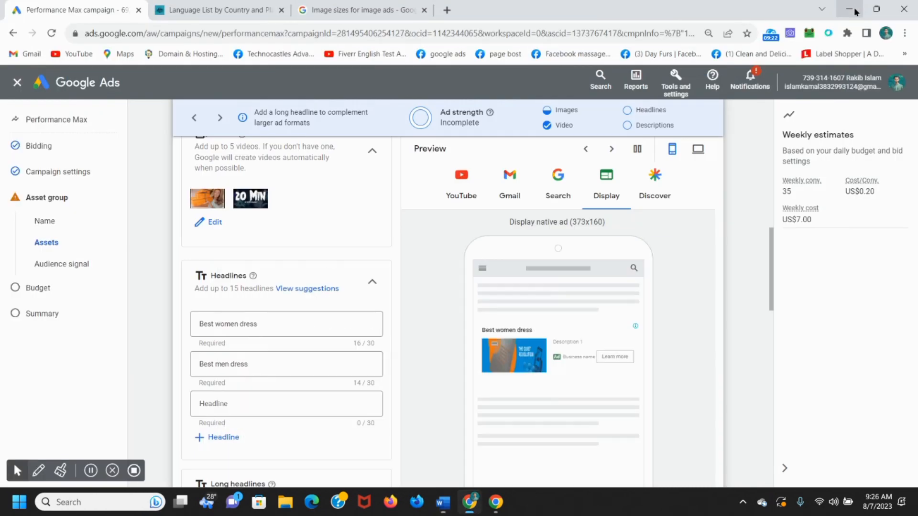
left_click(258, 400)
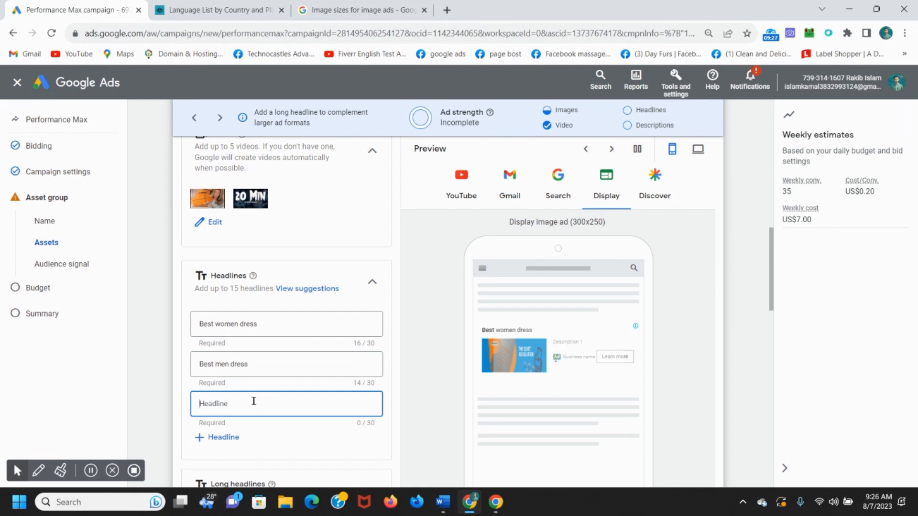
key("ctrl+v")
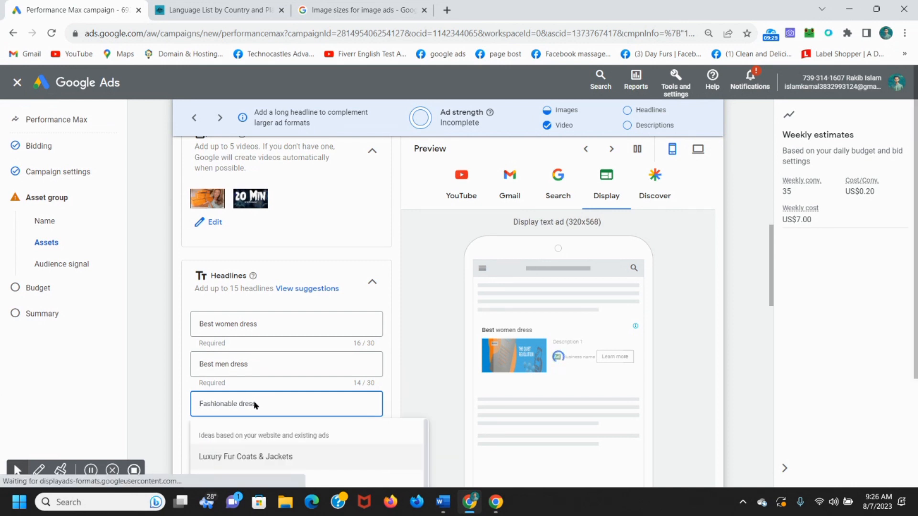
left_click(415, 348)
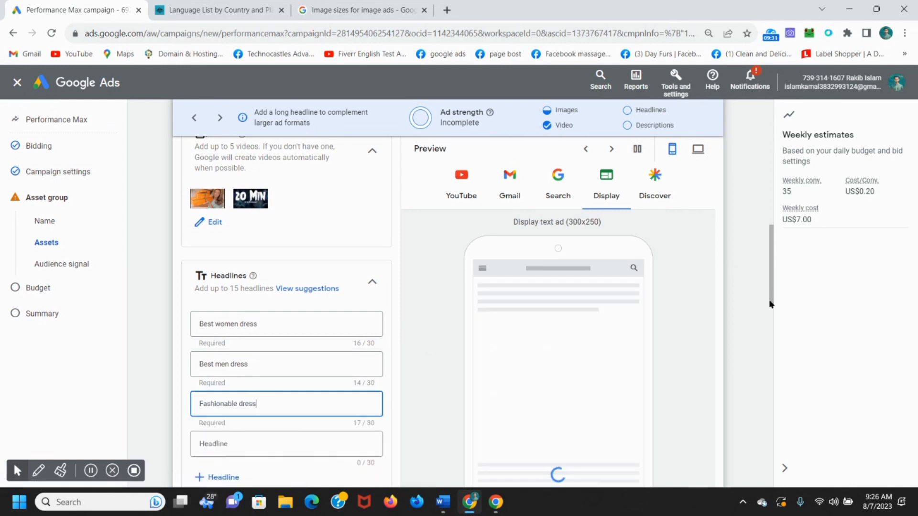
Step: Add the suggested idea "Shop Women's Fur Coats" as the fourth headline
left_click_drag(771, 304, 773, 334)
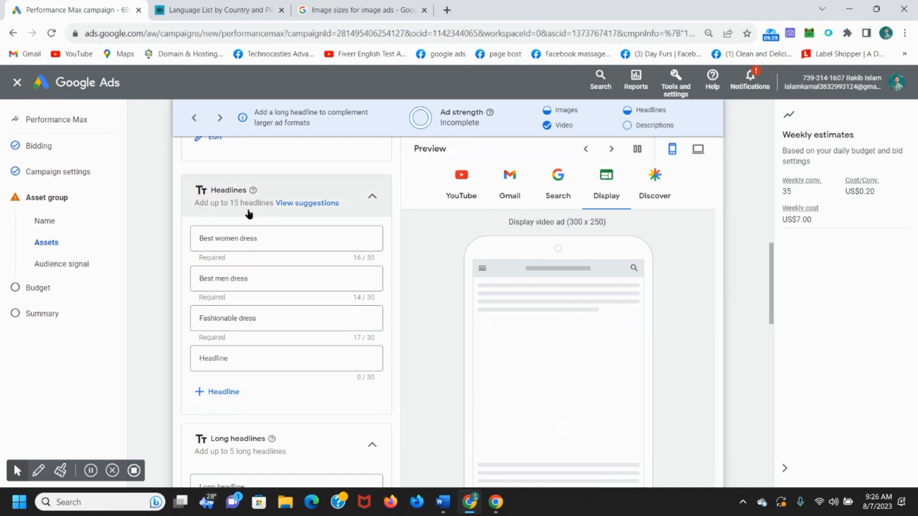
left_click(229, 355)
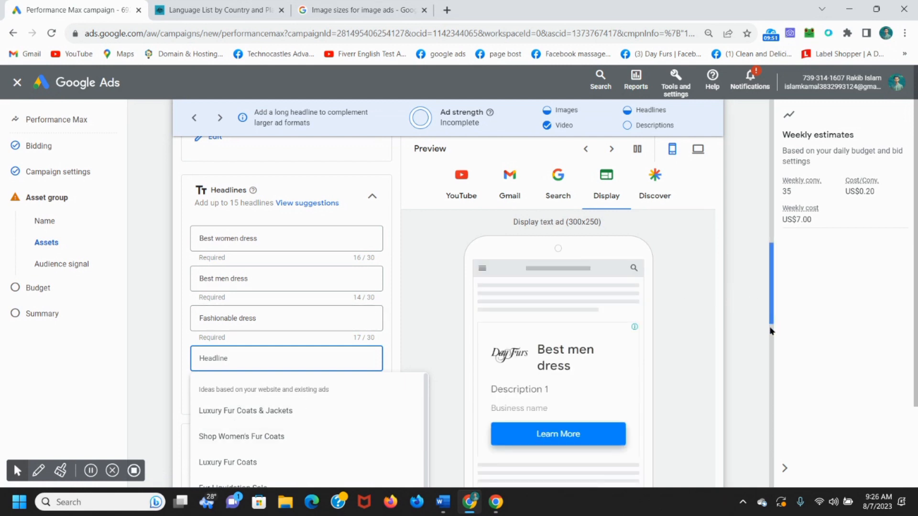
left_click_drag(770, 331, 770, 330)
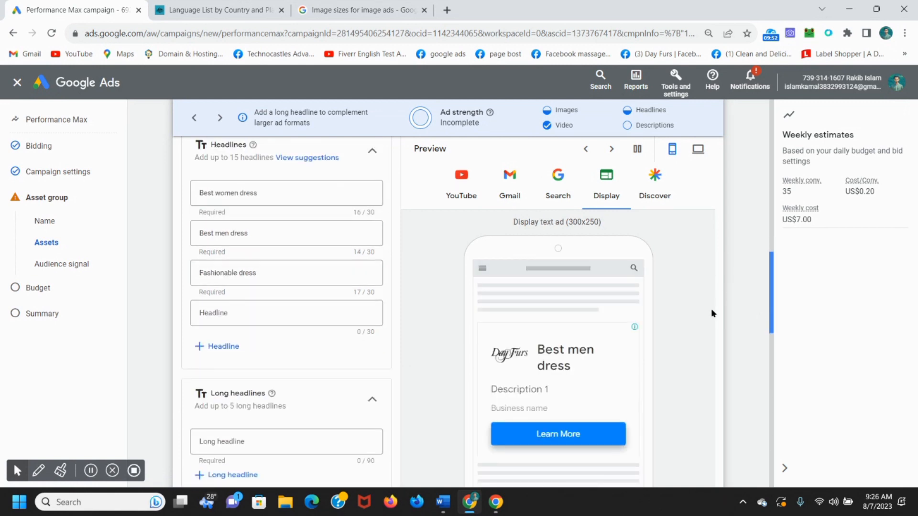
left_click(239, 313)
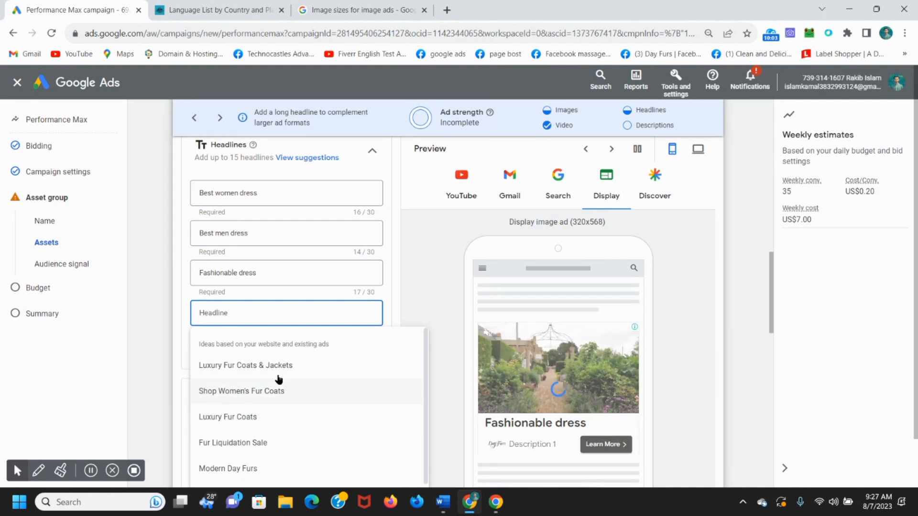
left_click(250, 394)
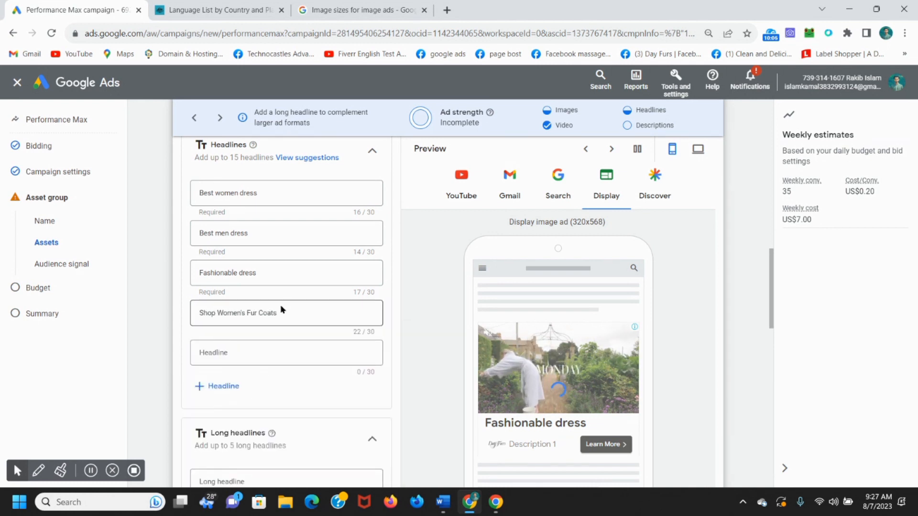
Step: Add the suggested idea "Luxury Fur Coats" as the fifth headline
left_click(234, 351)
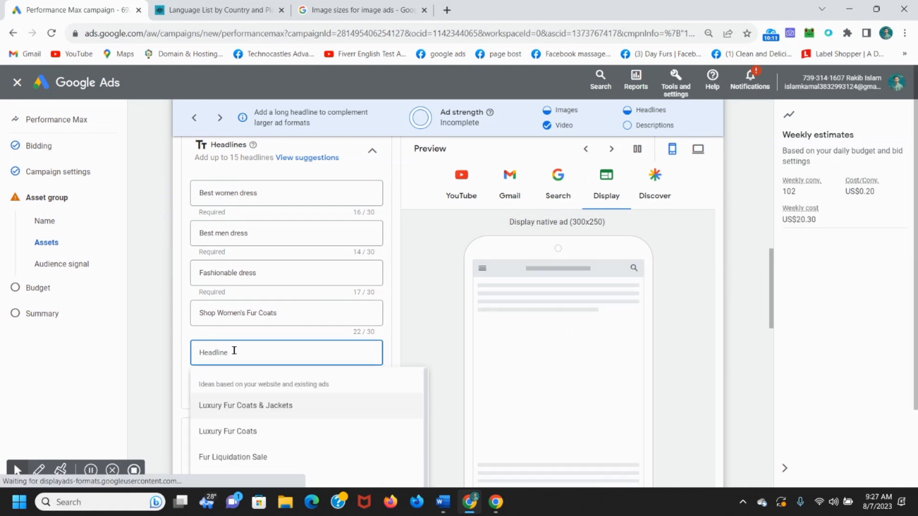
left_click(92, 475)
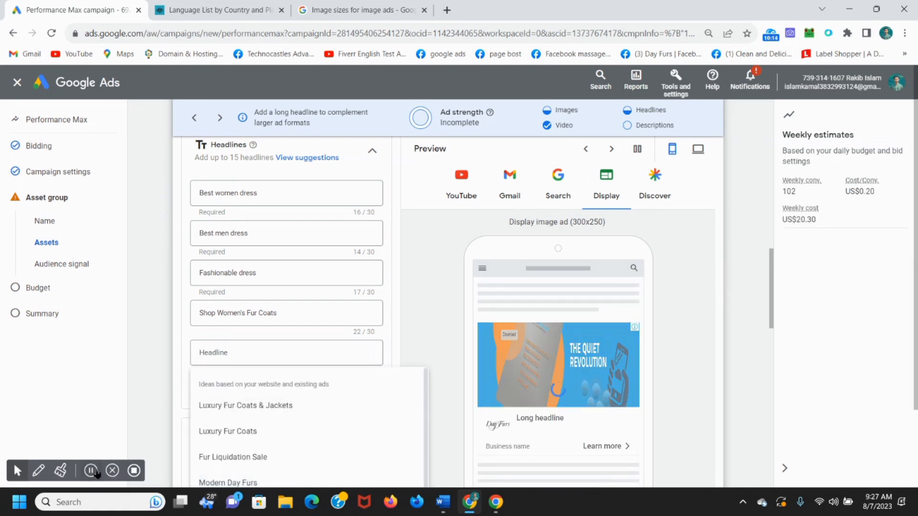
left_click(260, 349)
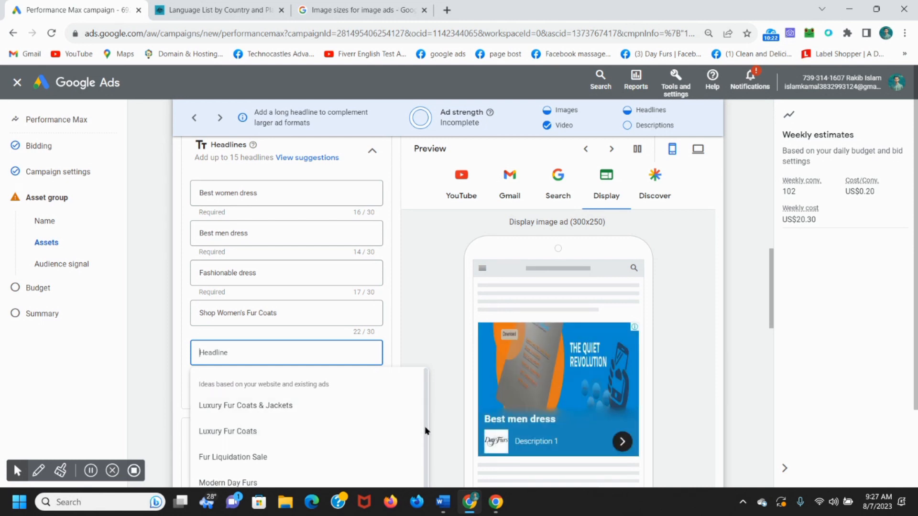
mouse_move(424, 426)
left_mouse_down()
mouse_move(425, 442)
mouse_move(424, 428)
left_mouse_up()
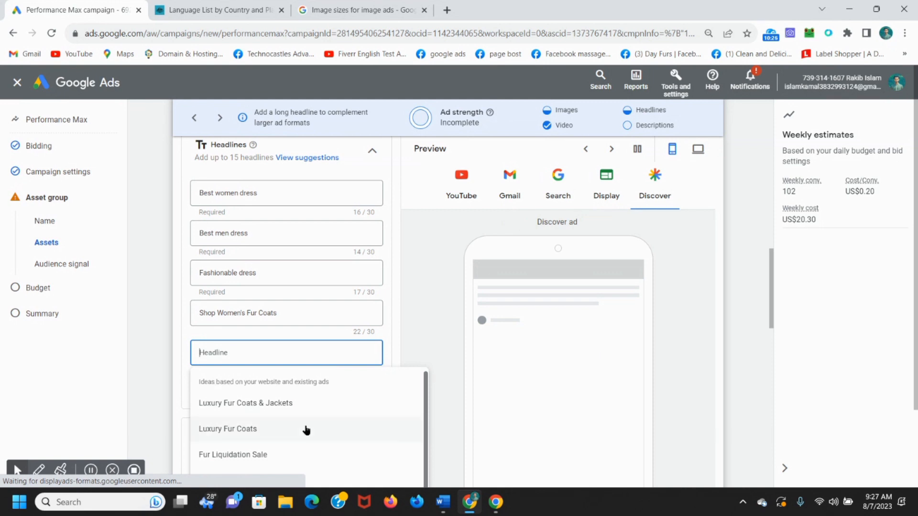
left_click(245, 429)
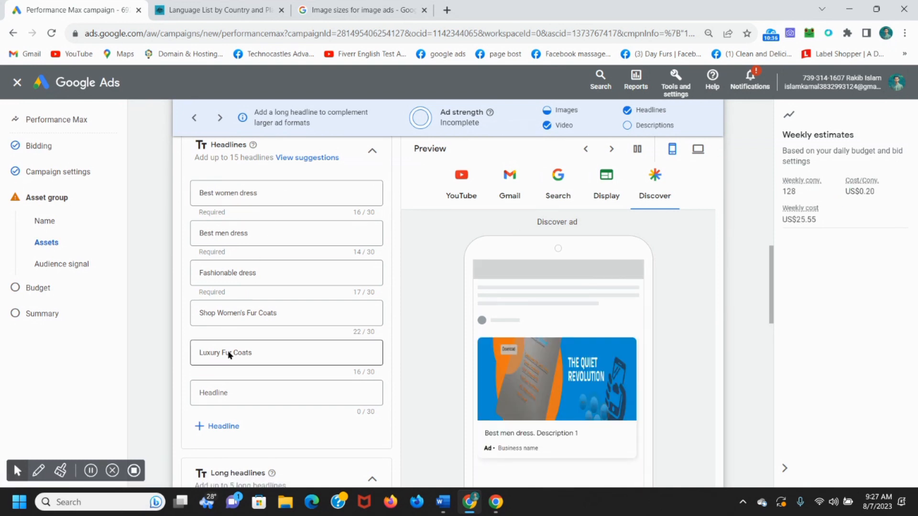
left_click(237, 390)
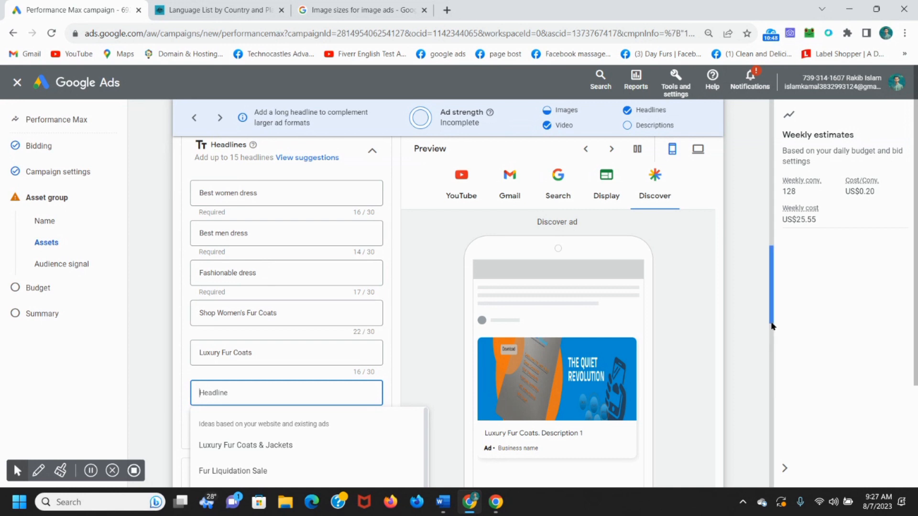
Step: Copy "Best women dress at reasonable price" from the Word document and paste it as the first long headline in Google Ads
left_click_drag(777, 324, 774, 366)
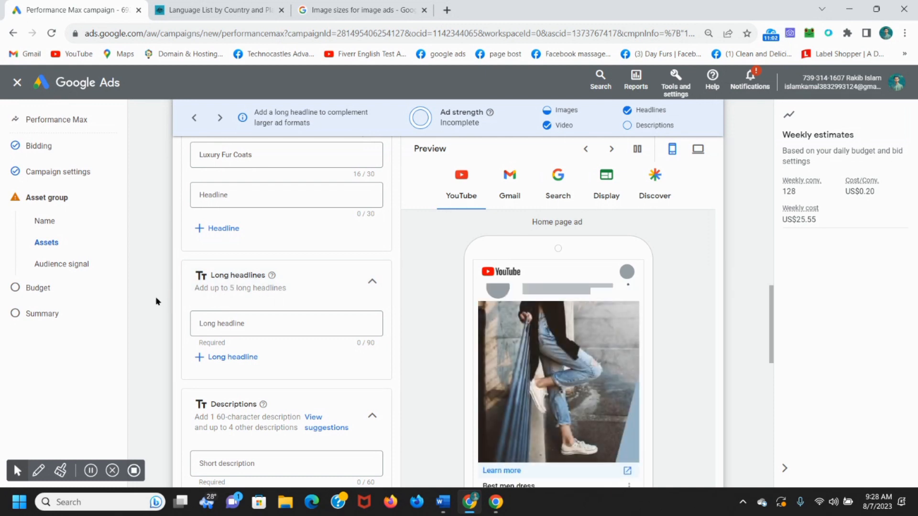
left_click(252, 323)
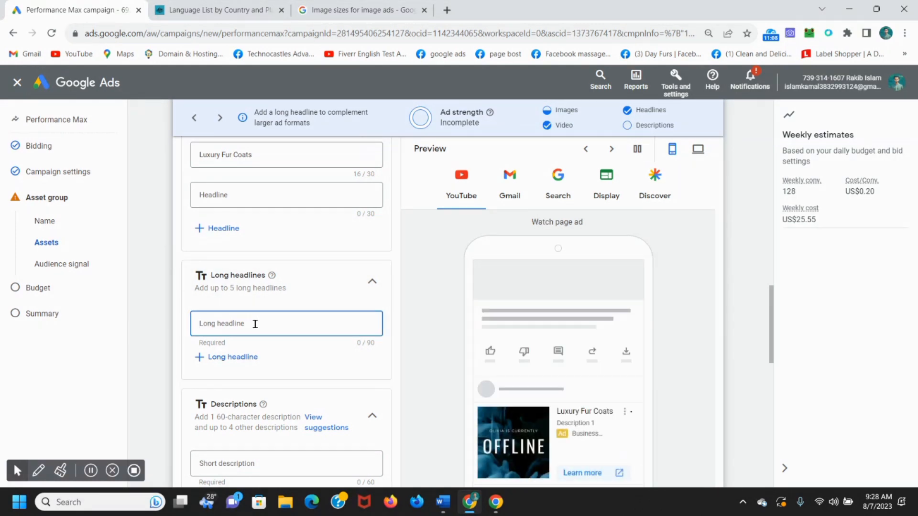
mouse_move(443, 501)
left_click(538, 444)
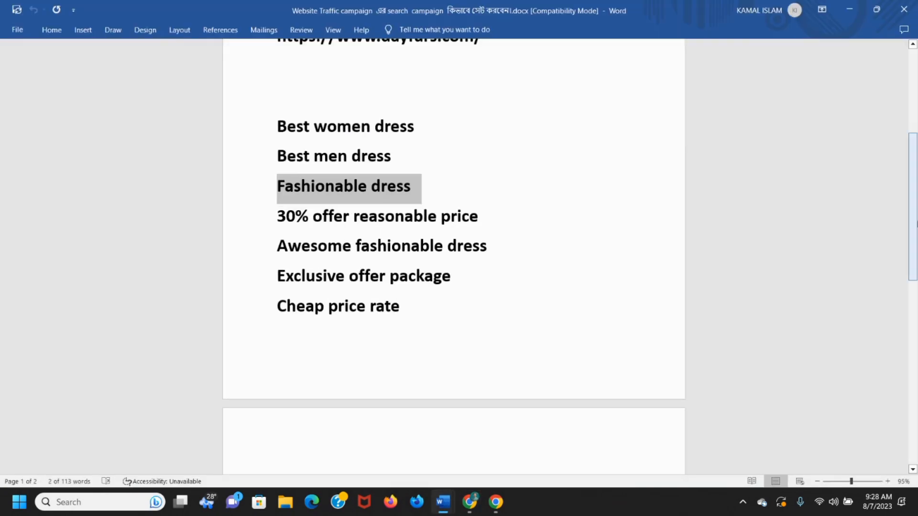
left_click_drag(912, 267, 911, 356)
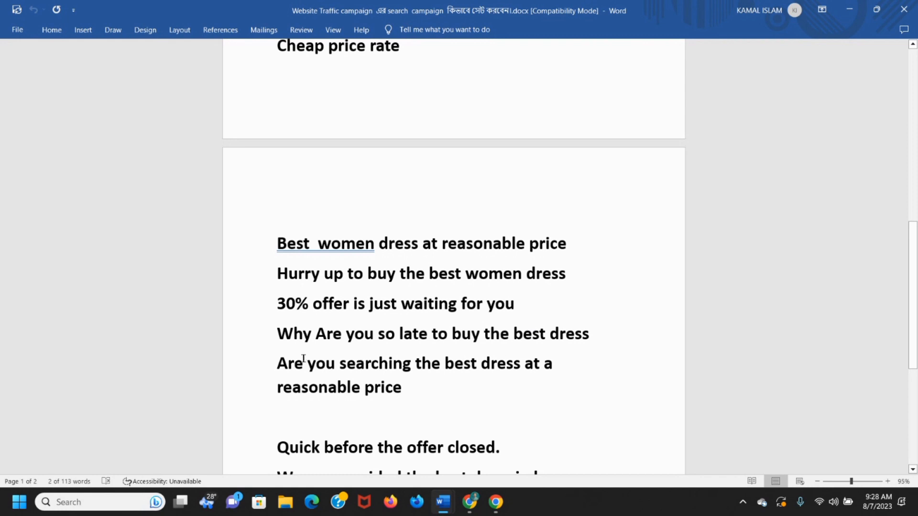
left_click_drag(278, 244, 555, 256)
key("ctrl+c")
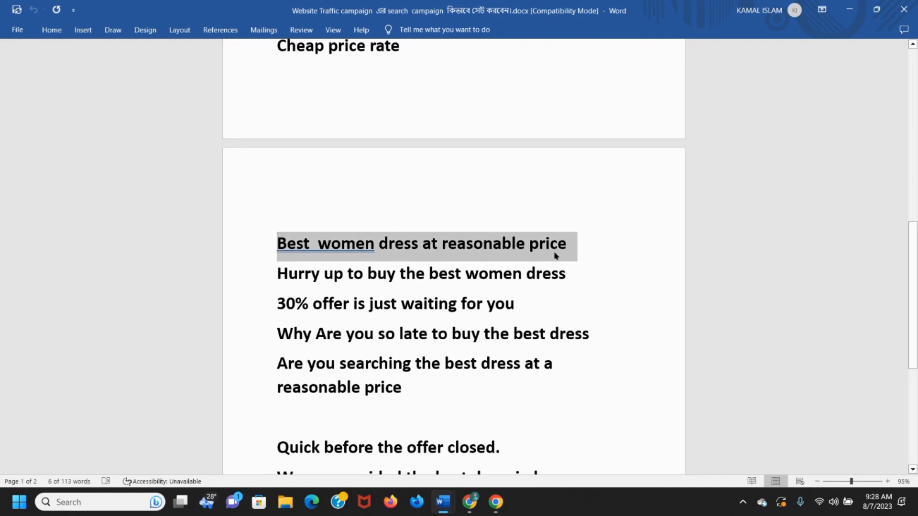
left_click(849, 10)
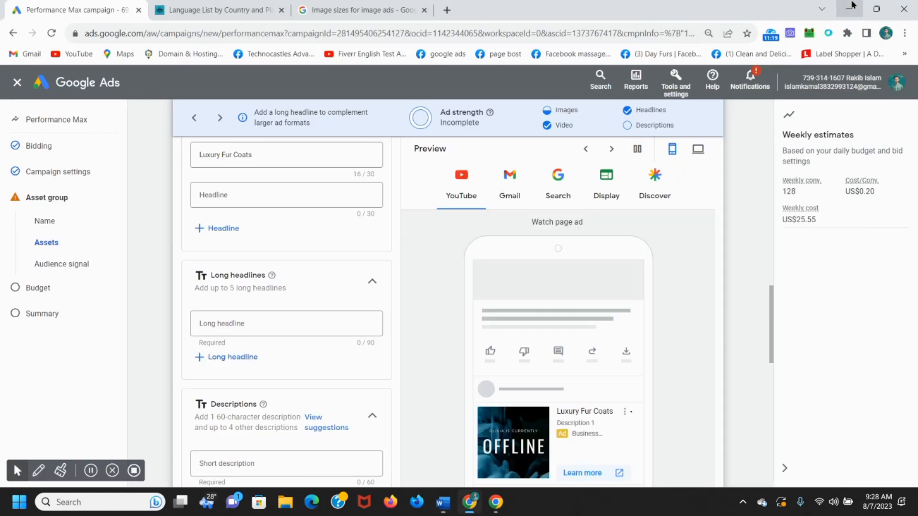
left_click(277, 321)
key("ctrl+v")
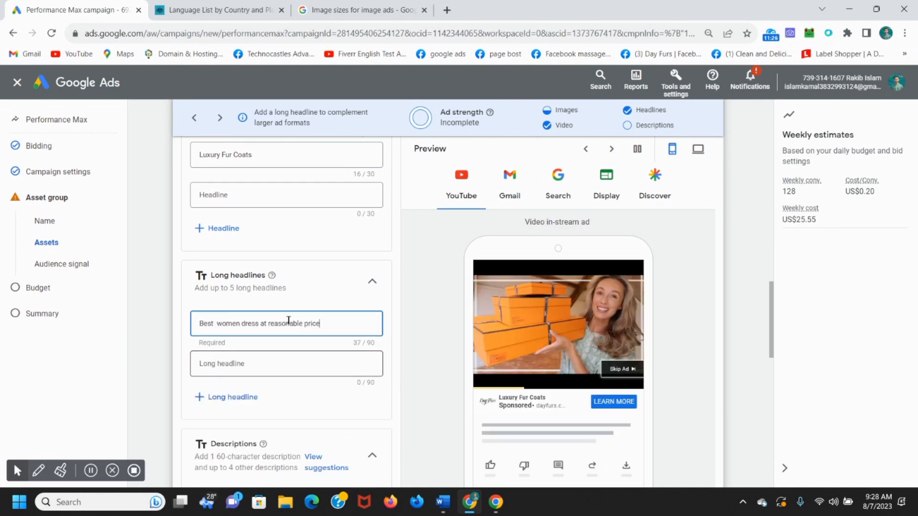
Step: Copy "Hurry up to buy the best women dress" from the Word document and paste it as the second long headline in Google Ads
left_click(243, 364)
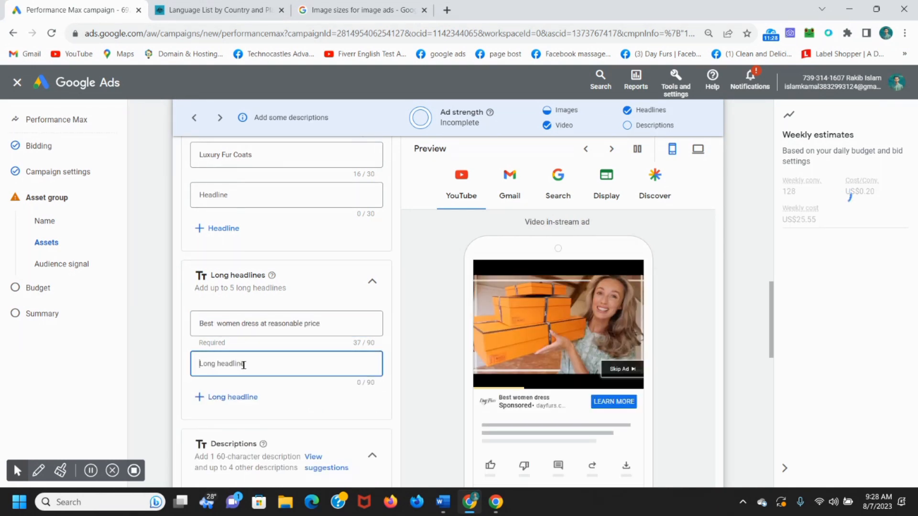
mouse_move(442, 502)
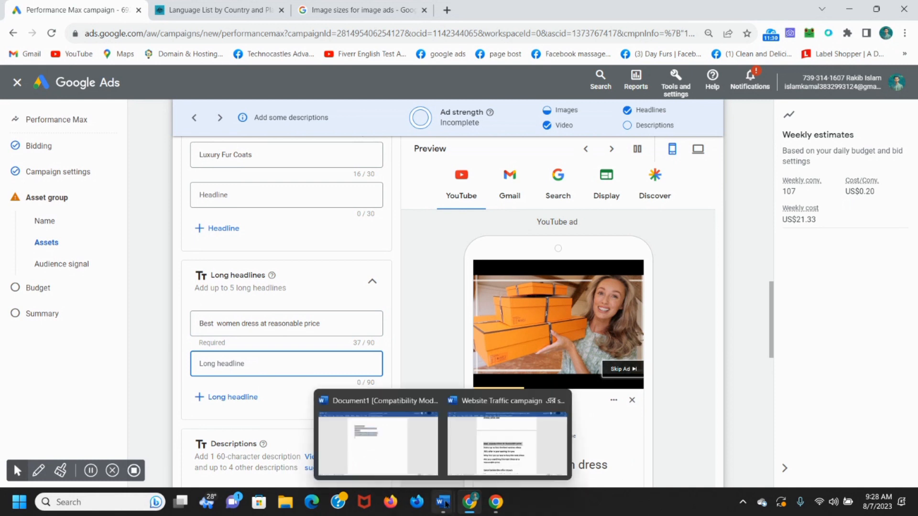
left_click(502, 448)
left_click(448, 194)
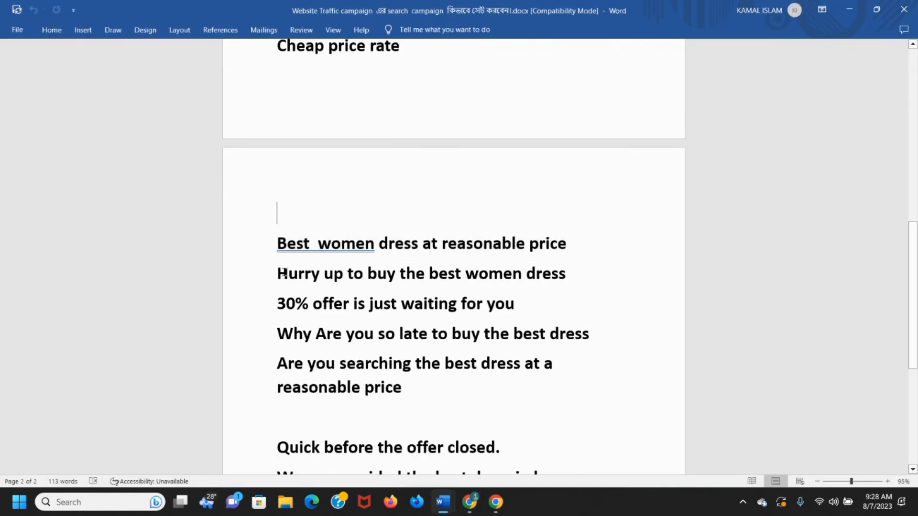
left_click_drag(289, 274, 563, 283)
key("ctrl+c")
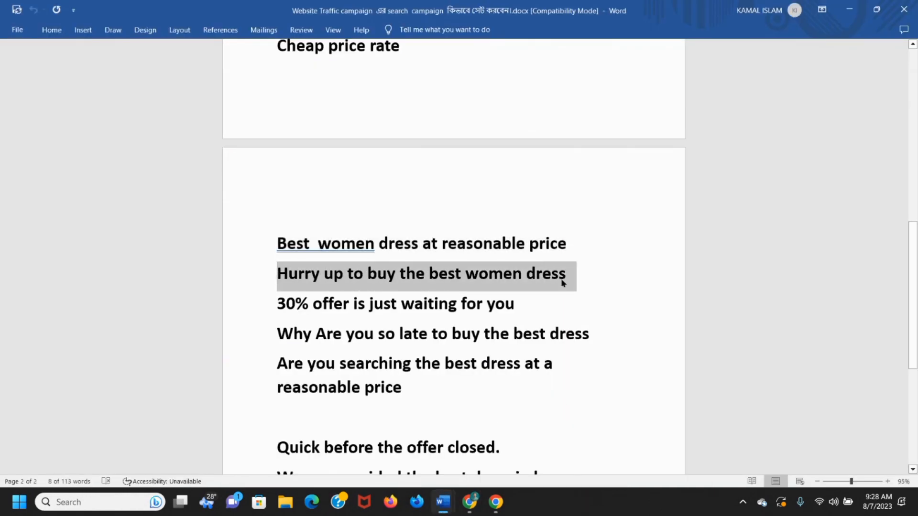
left_click(849, 9)
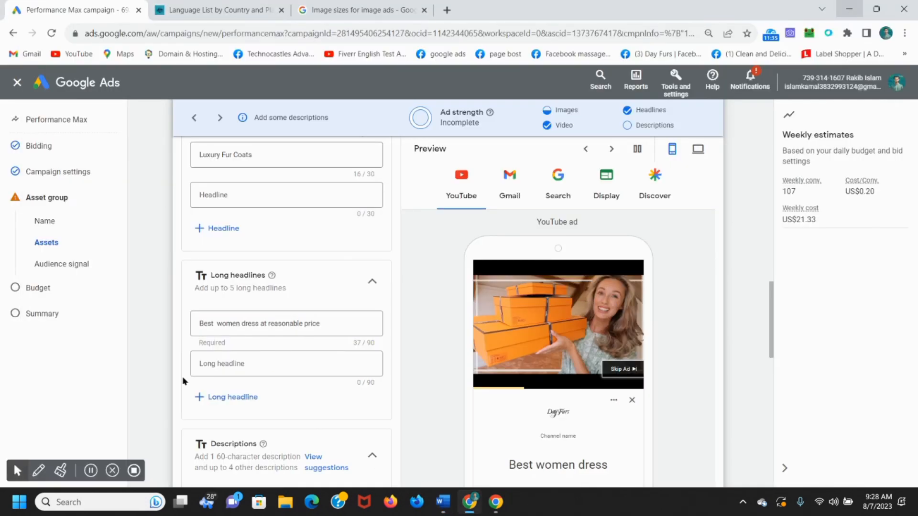
left_click(252, 362)
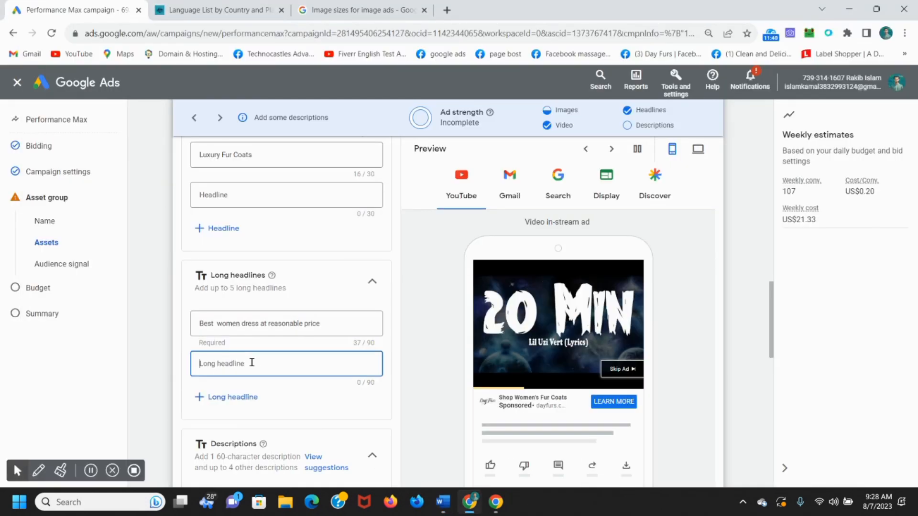
key("ctrl+v")
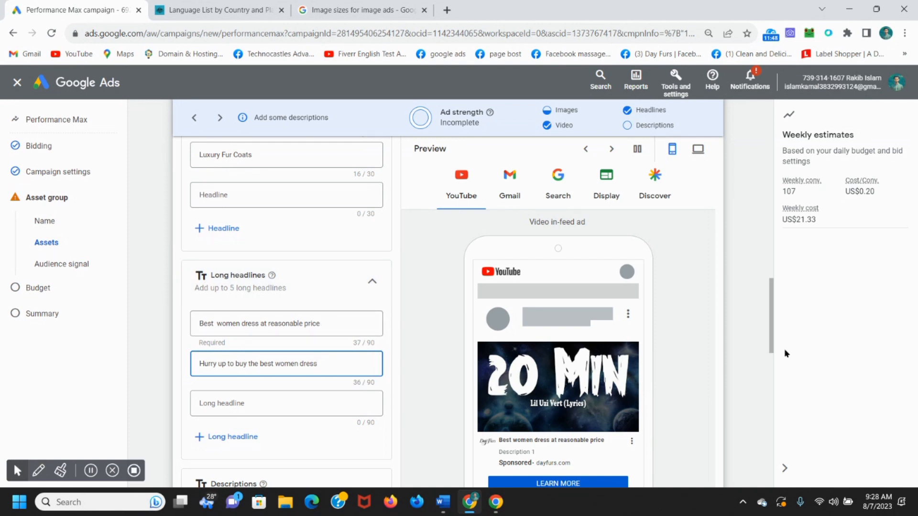
Step: Copy "Quick before the offer closed." from the Word document and return to the asset group's descriptions in Google Ads
left_click_drag(770, 353, 768, 399)
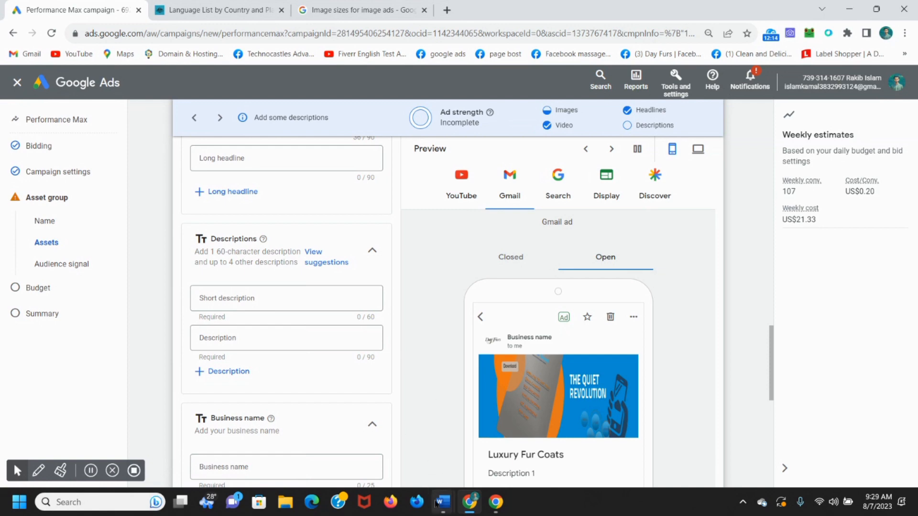
mouse_move(443, 502)
left_click(509, 447)
left_click(724, 276)
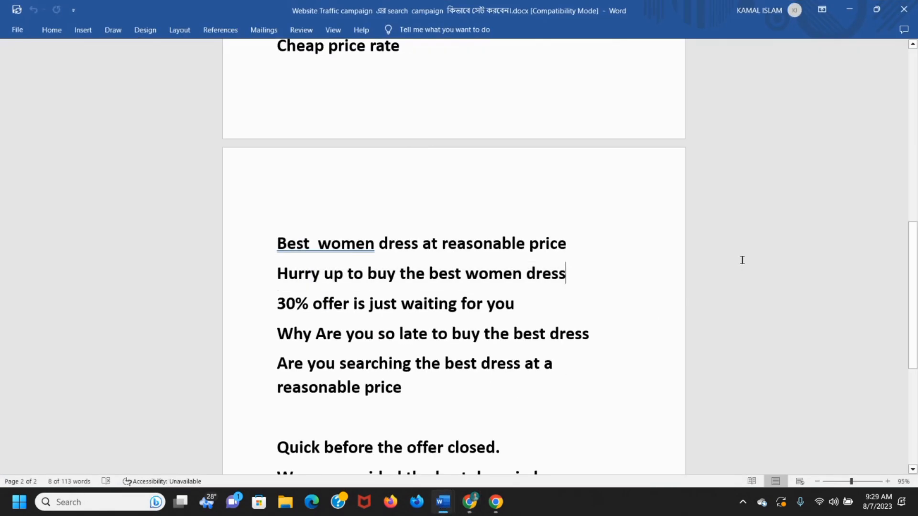
left_click_drag(915, 262, 913, 297)
left_click_drag(279, 348, 502, 354)
key("ctrl+c")
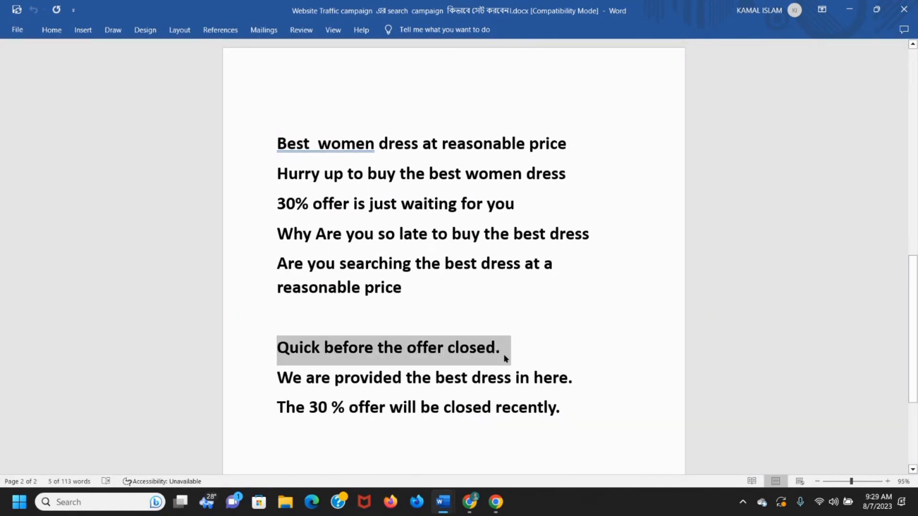
left_click(846, 11)
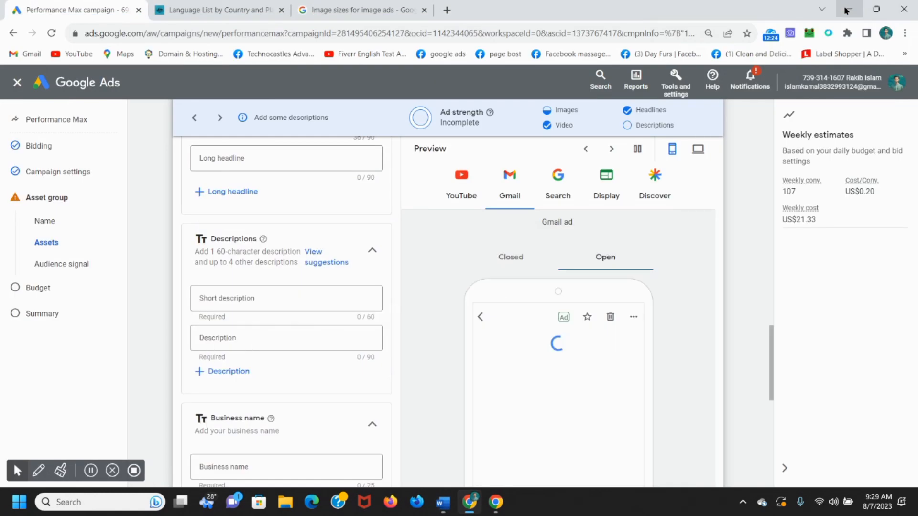
Step: Use the suggested idea "Luxury Fur Coats, Jackets, Modern Fur and Outerwear" as short description and paste "Quick before the offer closed." as the first description
left_click(273, 295)
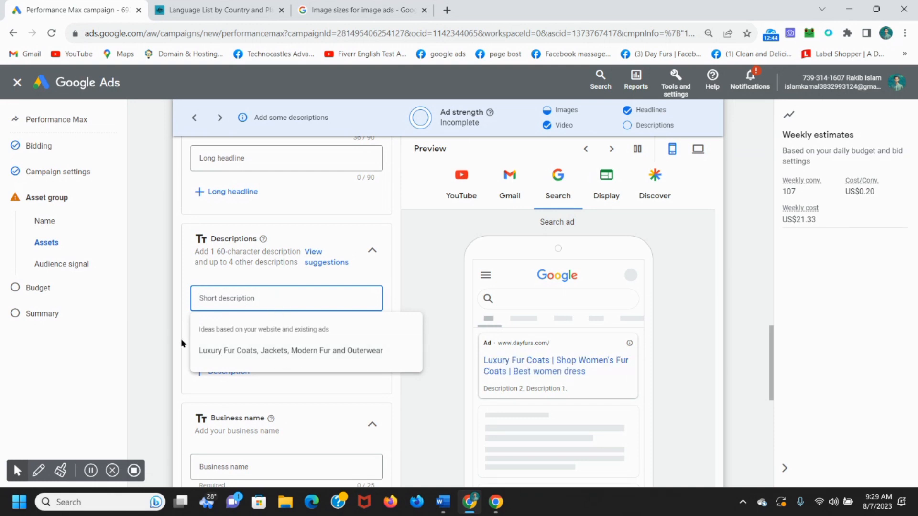
left_click(250, 353)
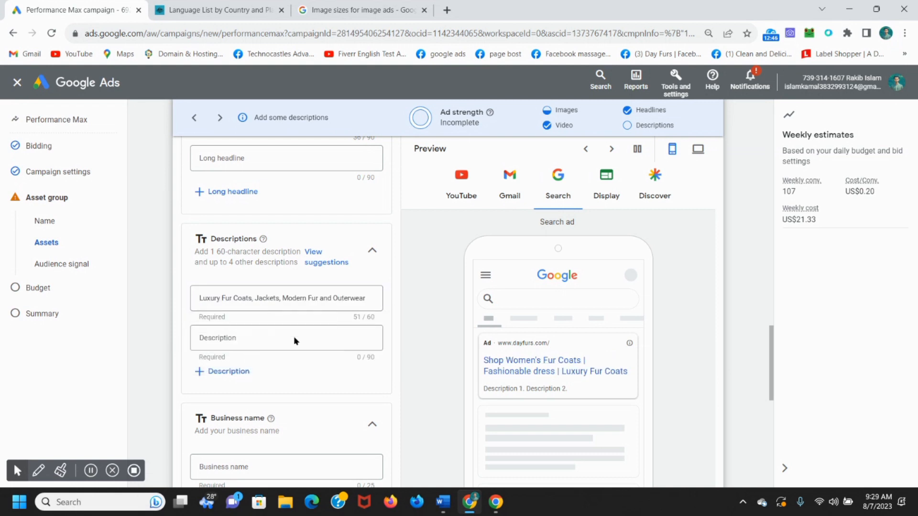
left_click(237, 338)
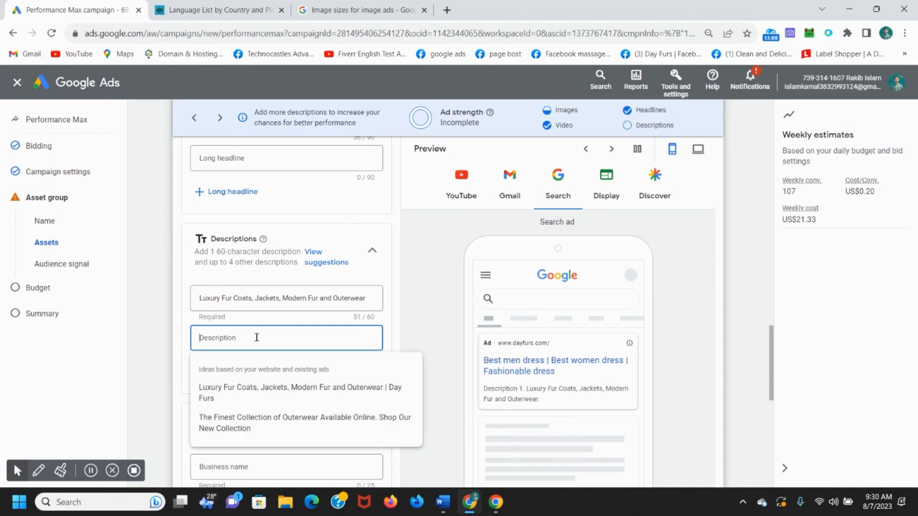
key("ctrl+v")
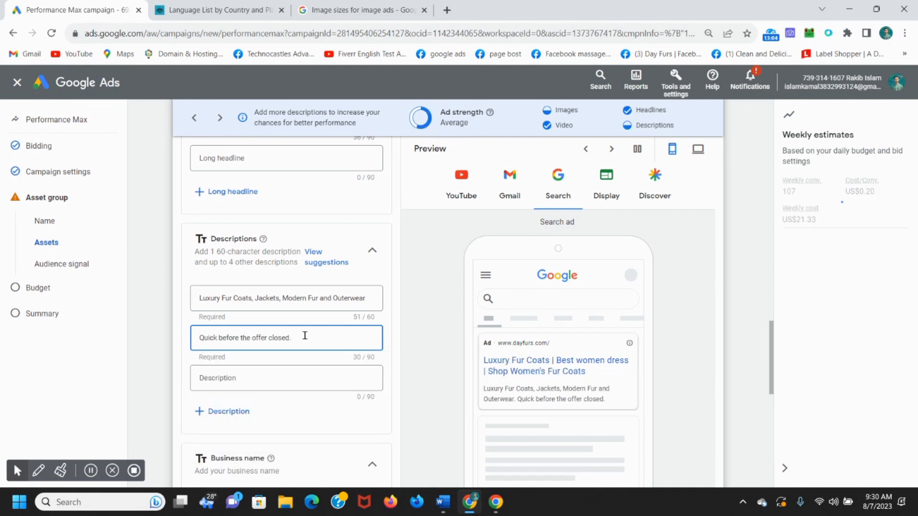
Step: Add the suggested idea "The Finest Collection of Outerwear Available Online. Shop Our New Collection" as the second description
left_click(250, 378)
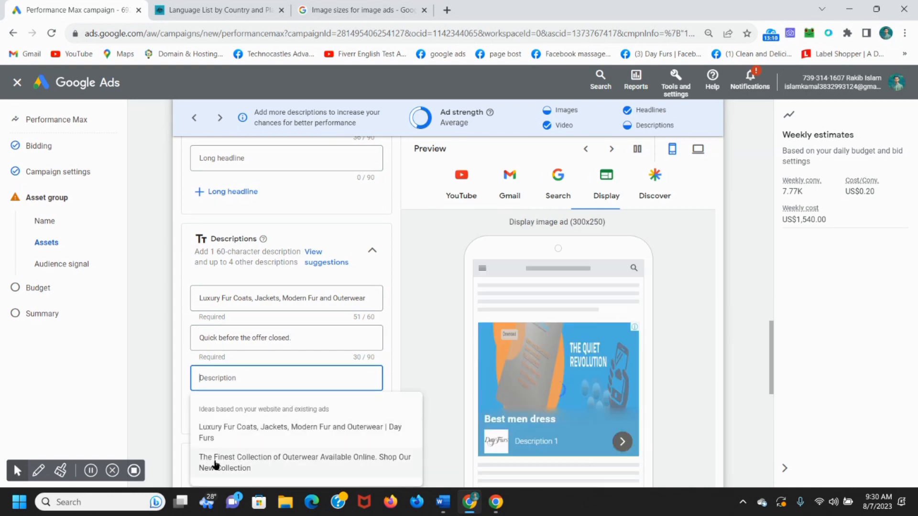
left_click(259, 454)
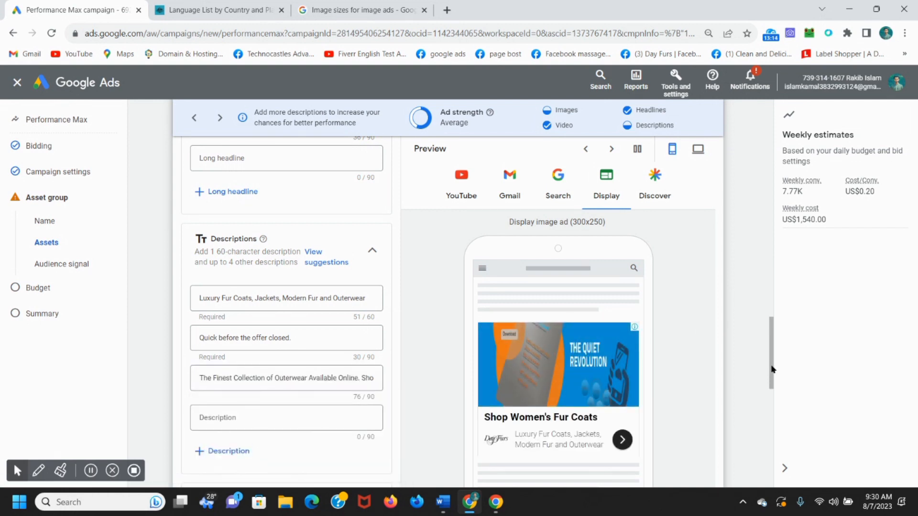
Step: Enter "dayfurs.com" as the asset group's business name
left_click_drag(771, 370, 771, 381)
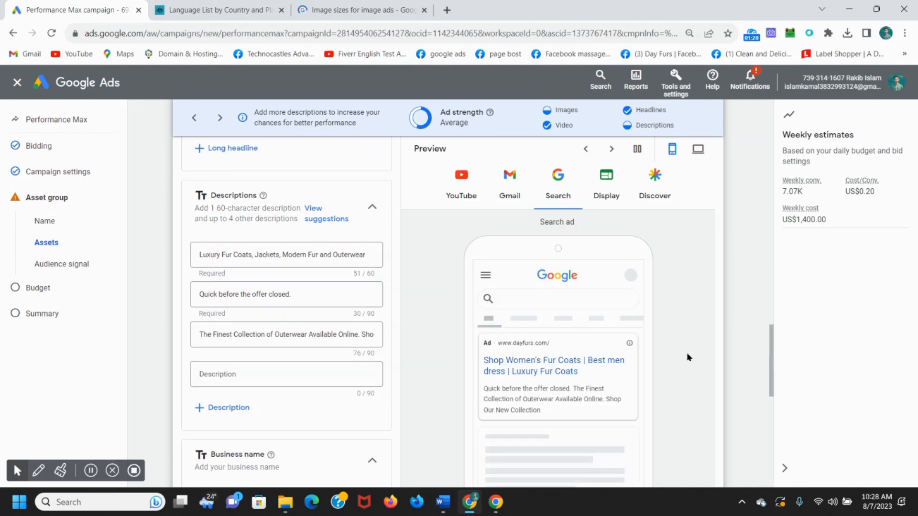
left_click_drag(771, 396, 772, 427)
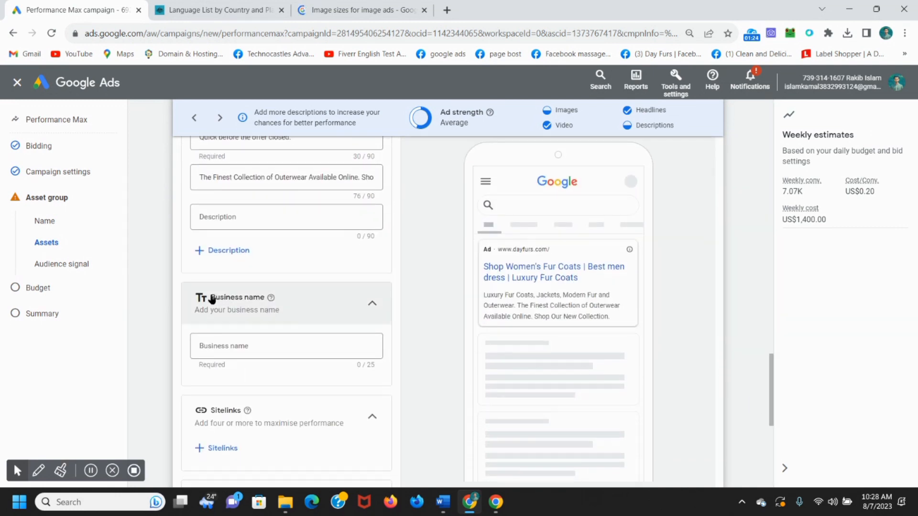
left_click(267, 349)
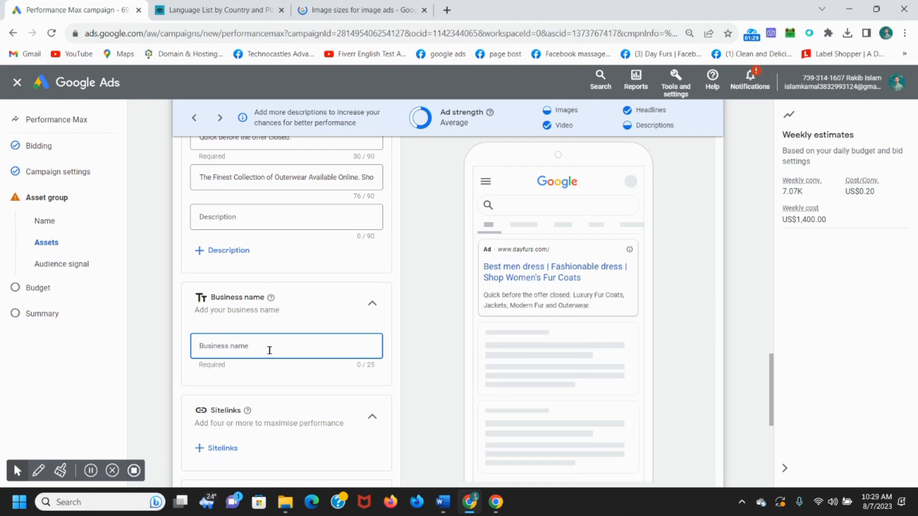
type("dayfurs")
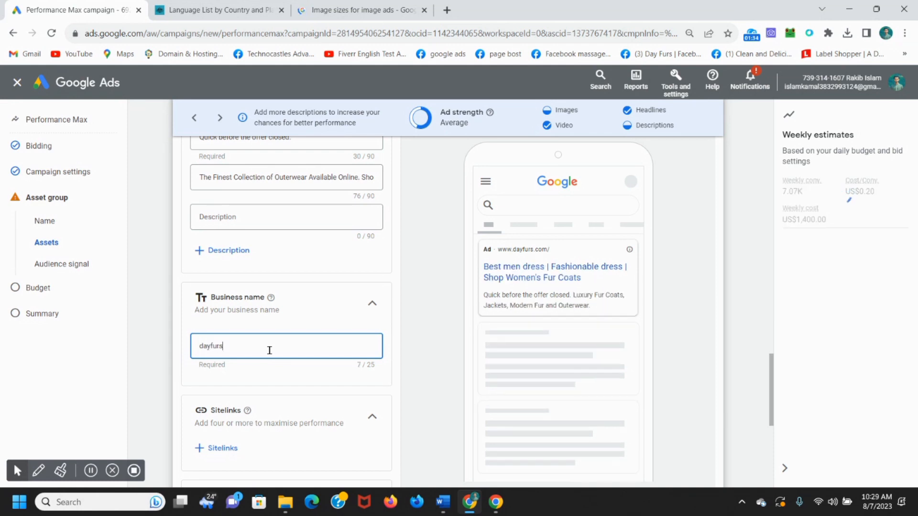
type(".c")
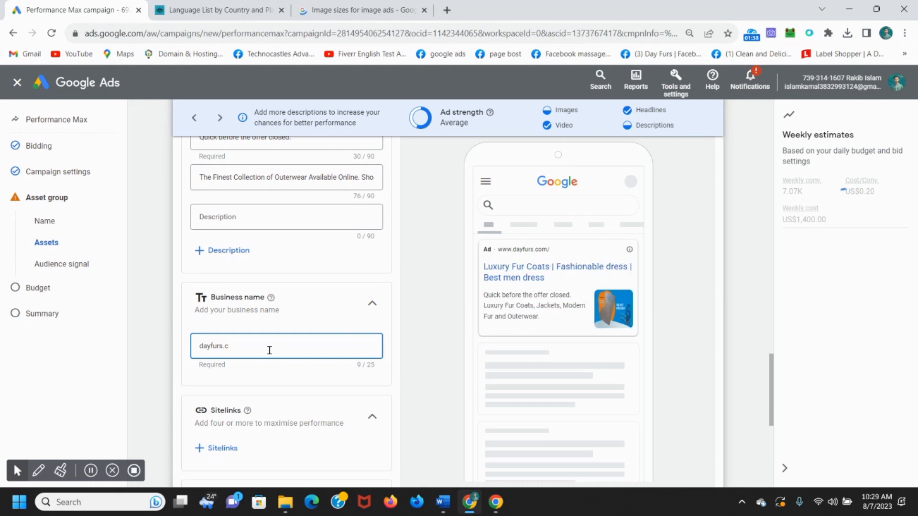
type("om")
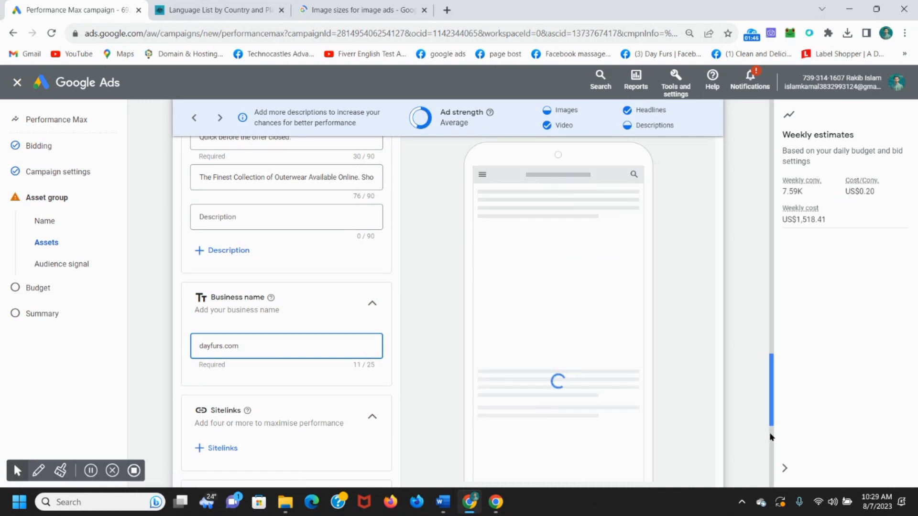
Step: Open the campaign's sitelinks and start a new sitelink
left_click_drag(771, 425, 771, 438)
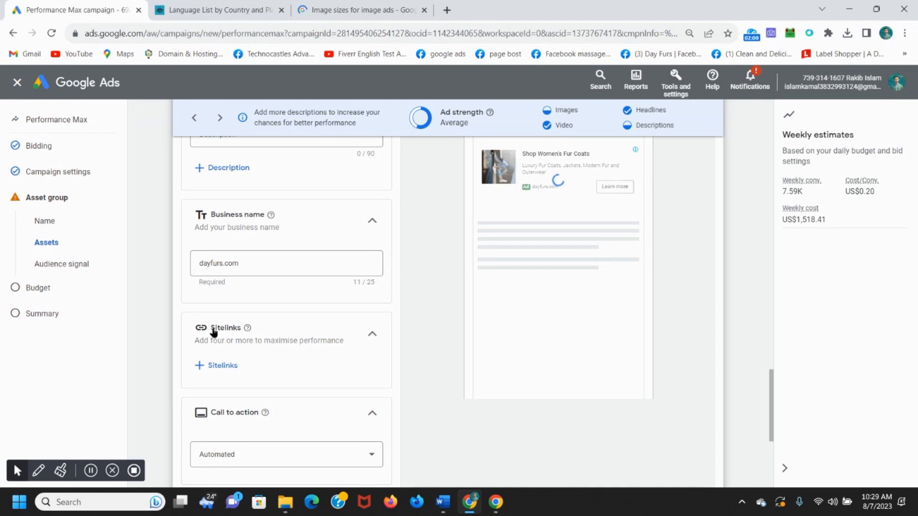
left_click(222, 368)
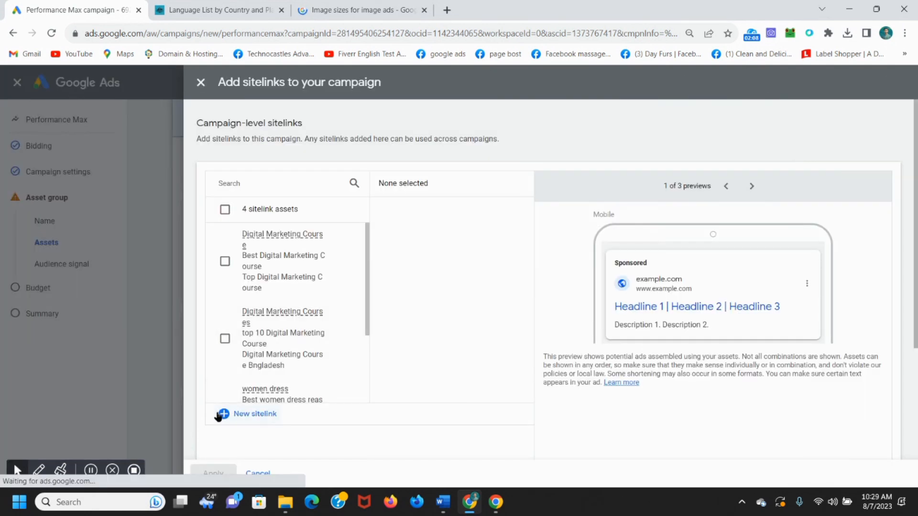
left_click(258, 415)
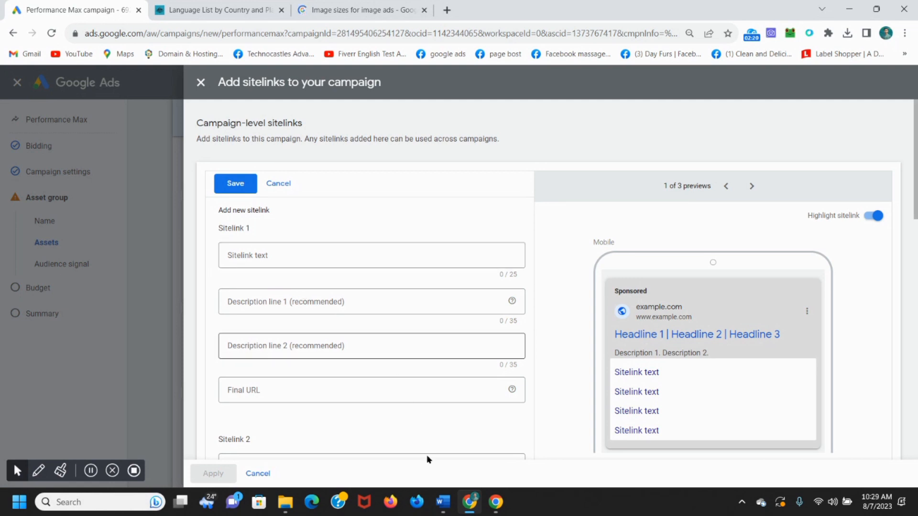
mouse_move(443, 502)
left_click(502, 430)
left_click(526, 265)
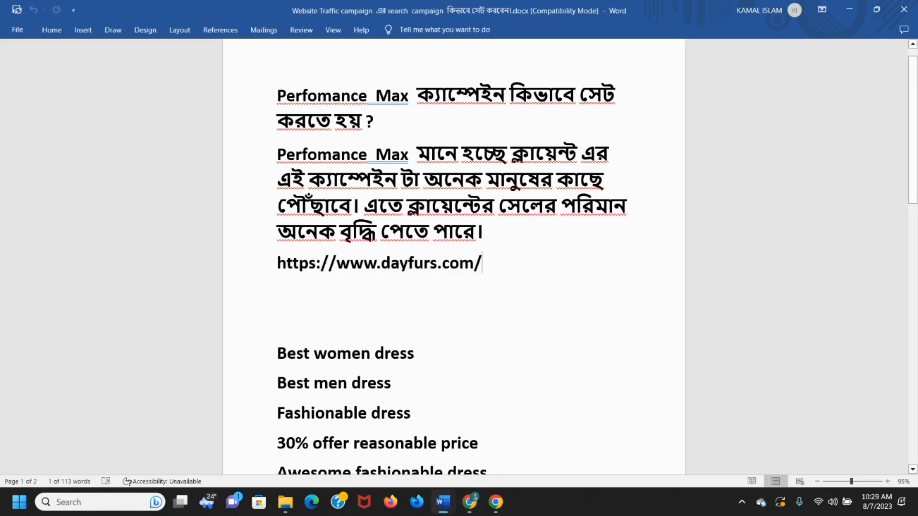
left_click_drag(278, 263, 482, 281)
key("ctrl+c")
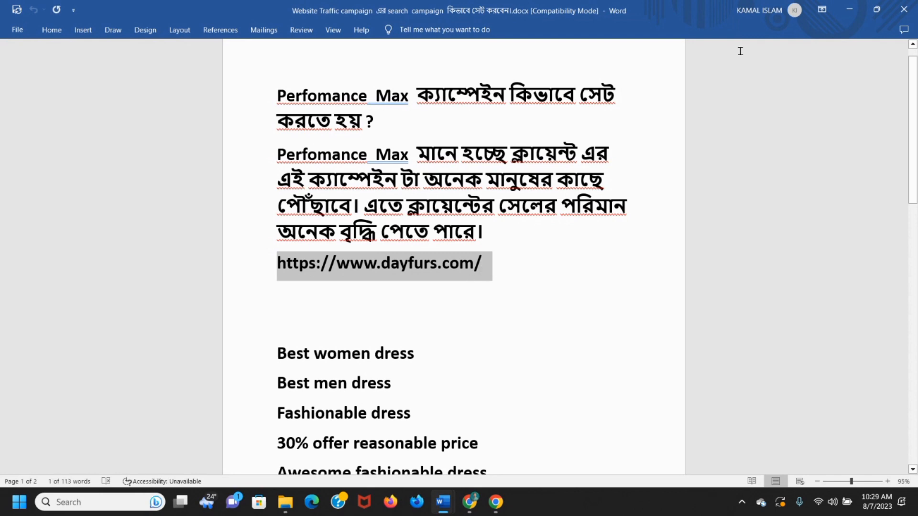
left_click(849, 10)
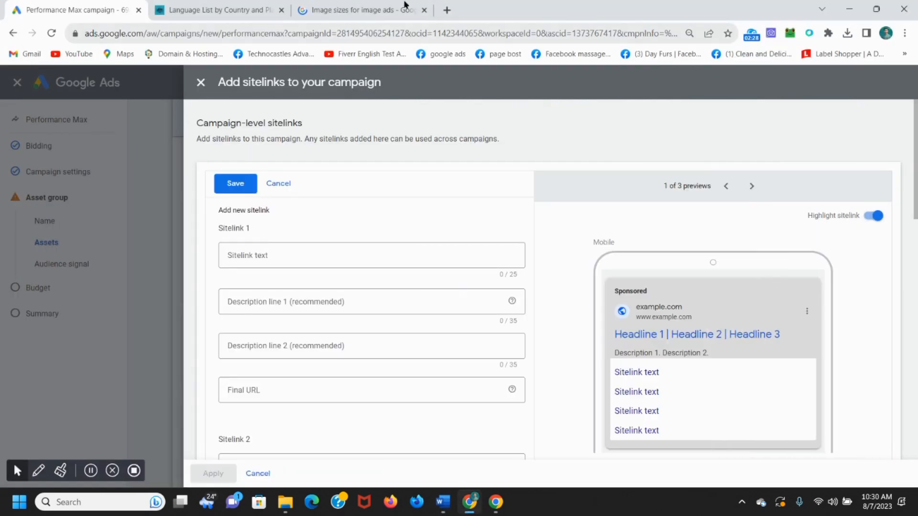
left_click(447, 10)
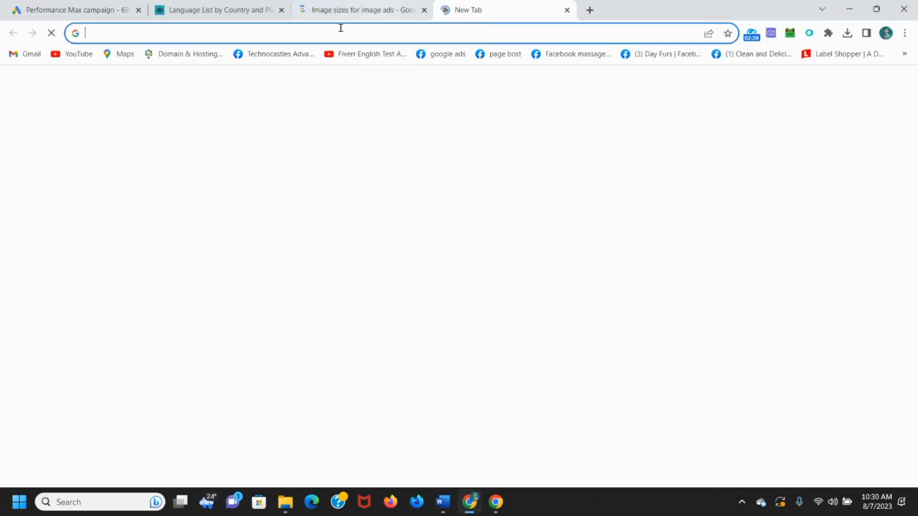
left_click(180, 33)
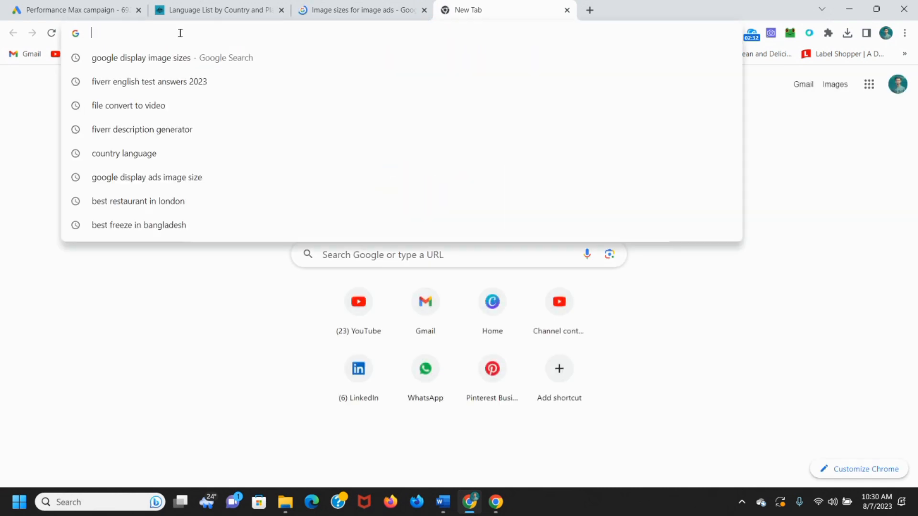
key("ctrl+v")
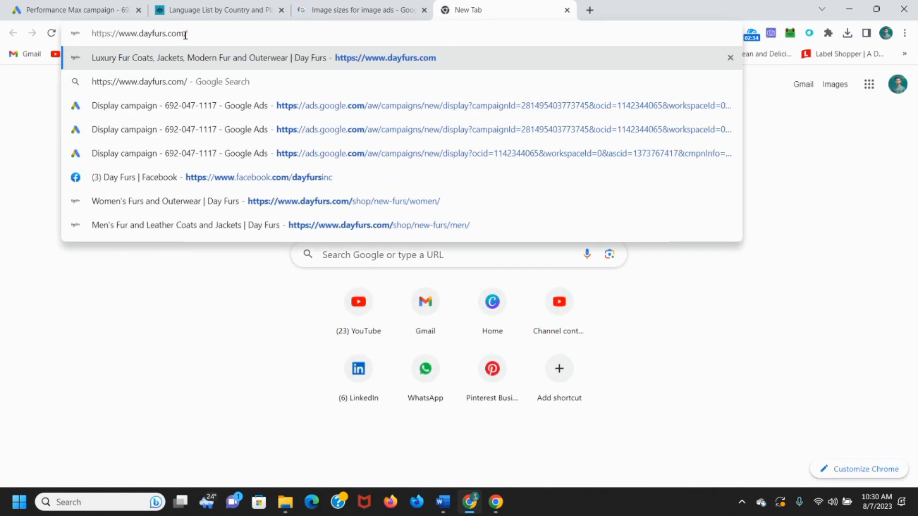
key("Return")
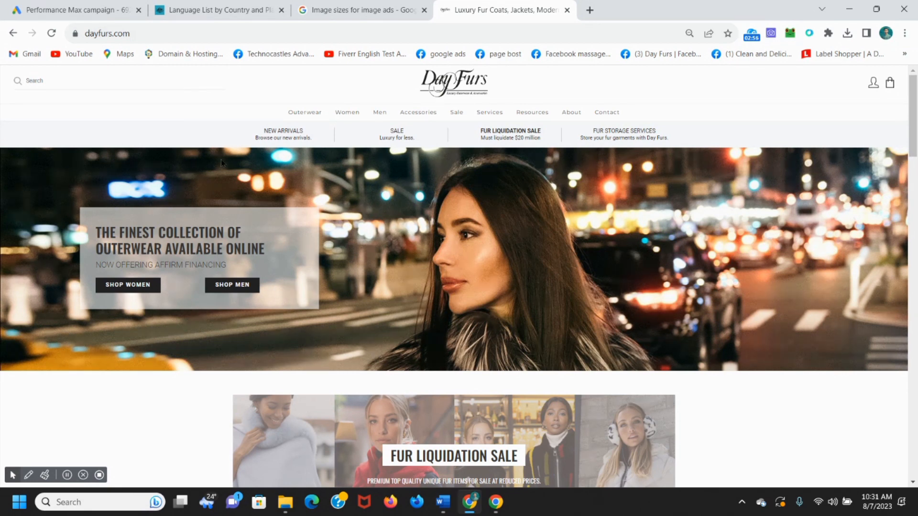
Step: Open the Day Furs site's Women page and enter its heading "Shop Women" as the text of Sitelink 1 in Google Ads
left_click(347, 117)
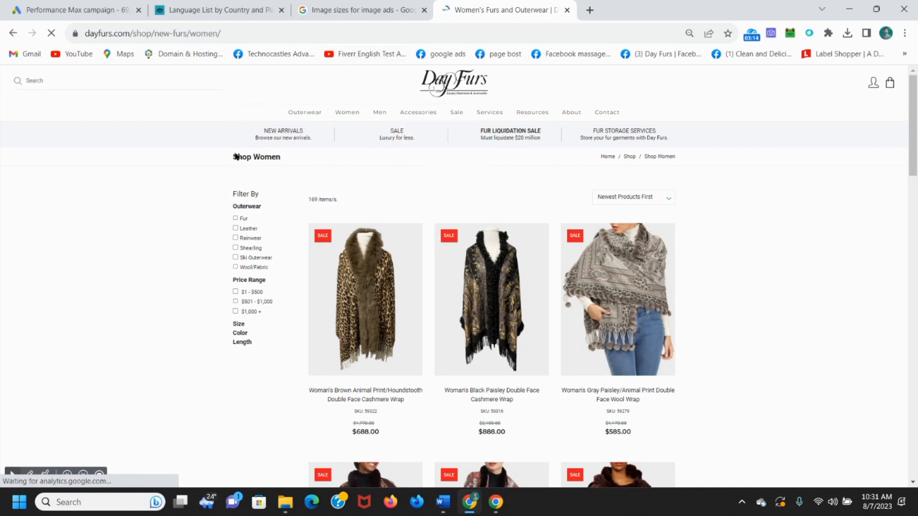
left_click_drag(234, 155, 275, 156)
left_click(84, 6)
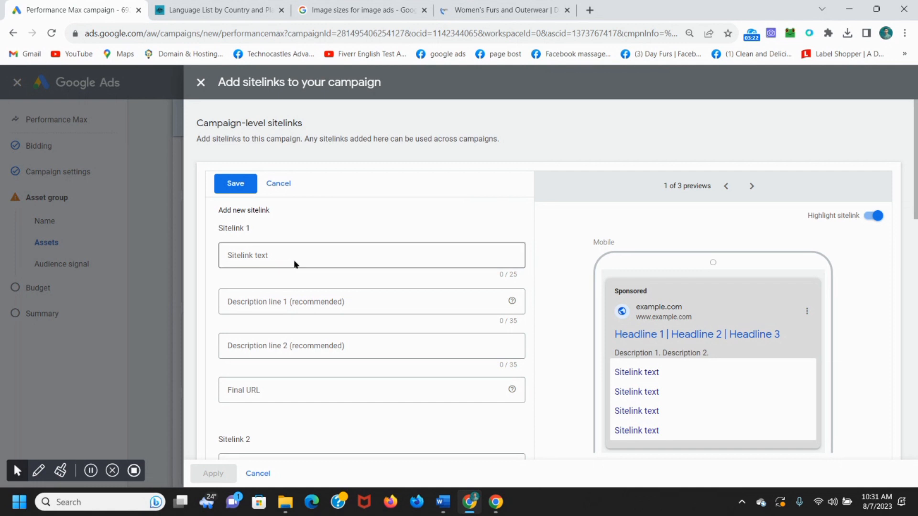
left_click(281, 254)
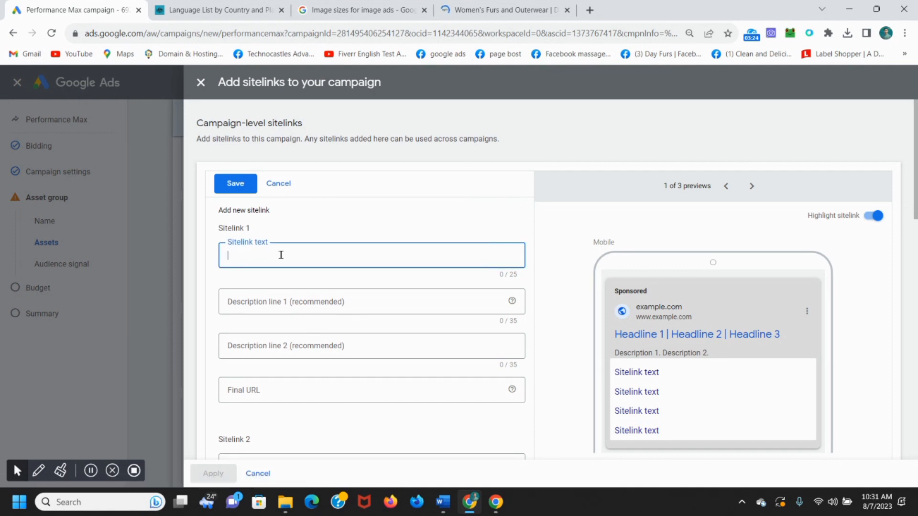
type("Shop Women")
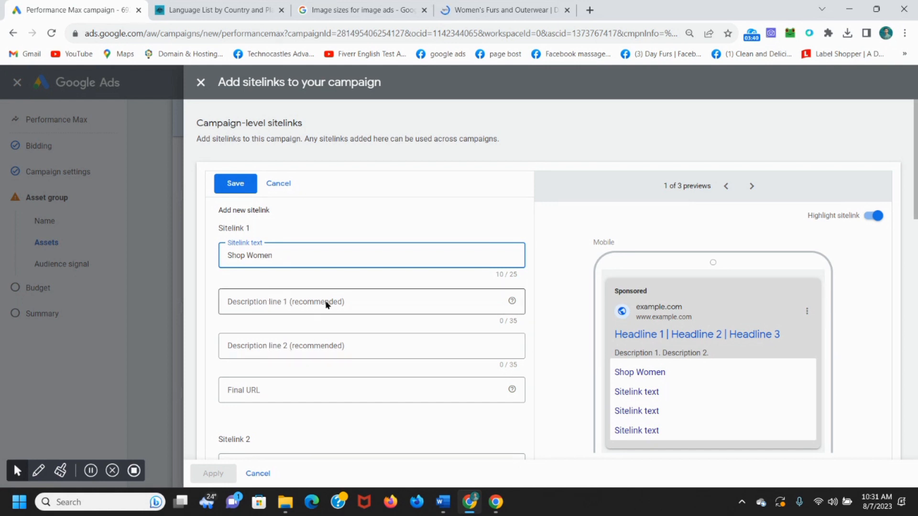
Step: Copy "Best women dress" from the Word document and return to the new sitelink form in Google Ads
mouse_move(443, 502)
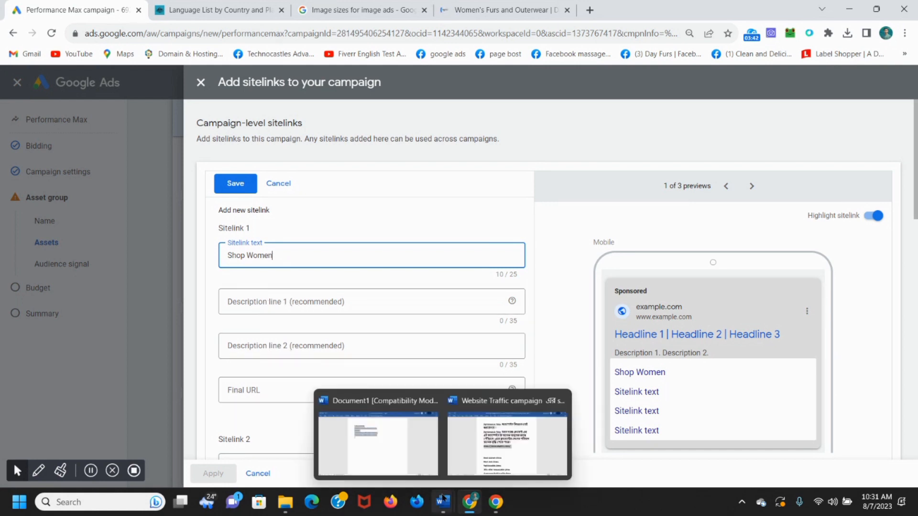
left_click(513, 440)
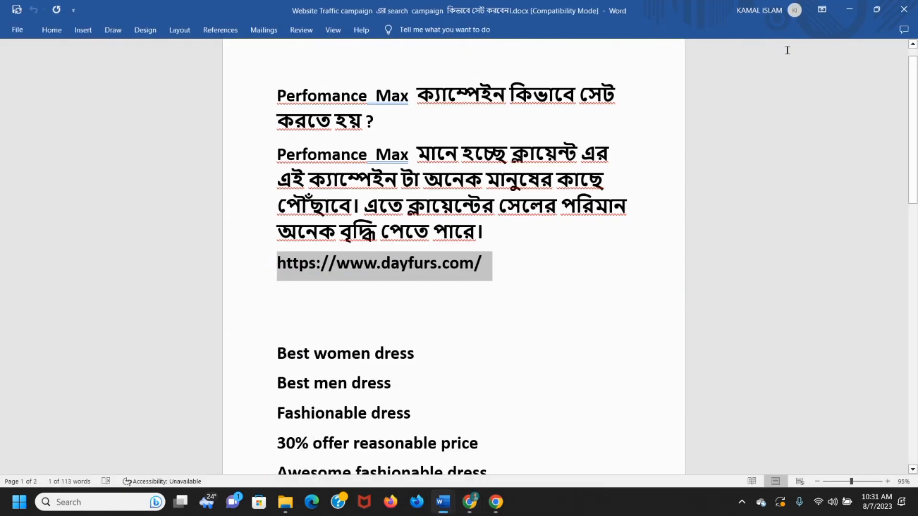
left_click(855, 170)
left_click_drag(914, 189, 914, 231)
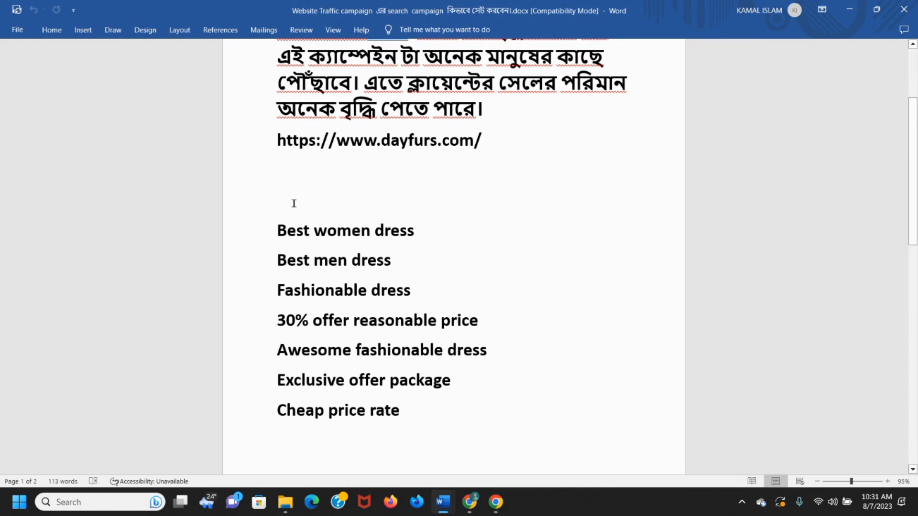
left_click(276, 225)
left_click_drag(277, 228, 401, 226)
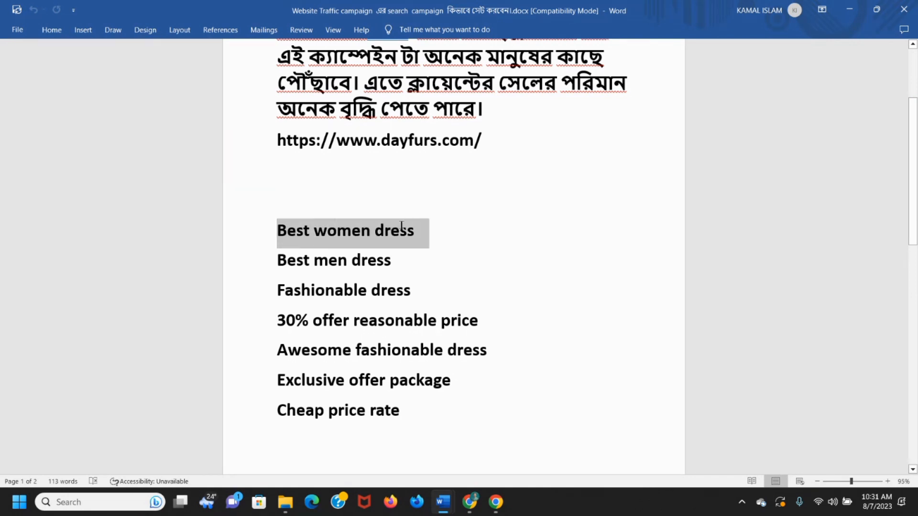
key("ctrl+c")
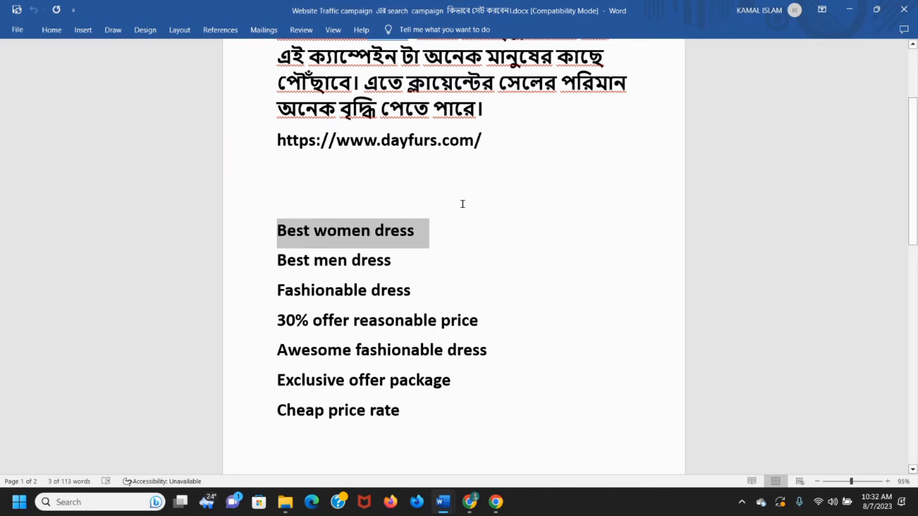
key("alt+Tab")
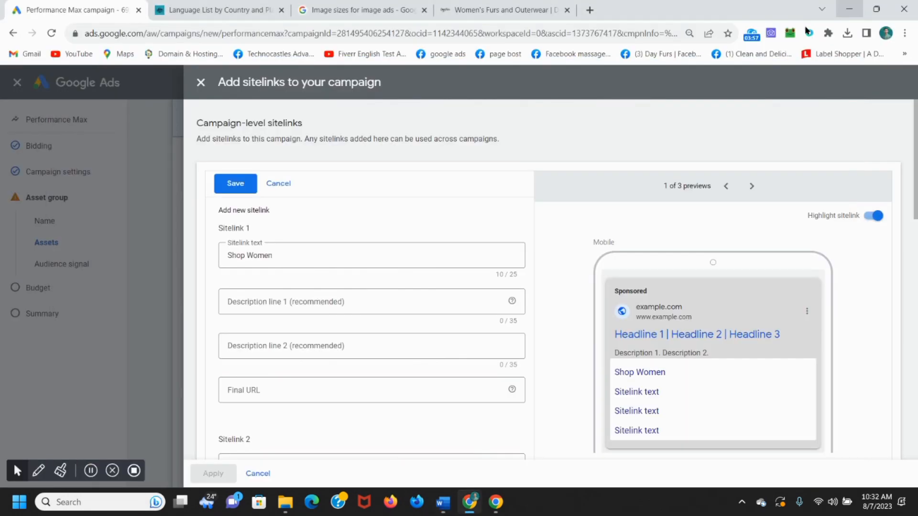
Step: Fill sitelink 1's description line 1 with "Best women dress Fashionable dress" and line 2 with "Fashionable dress", copying the second phrase from the Word document
left_click(281, 300)
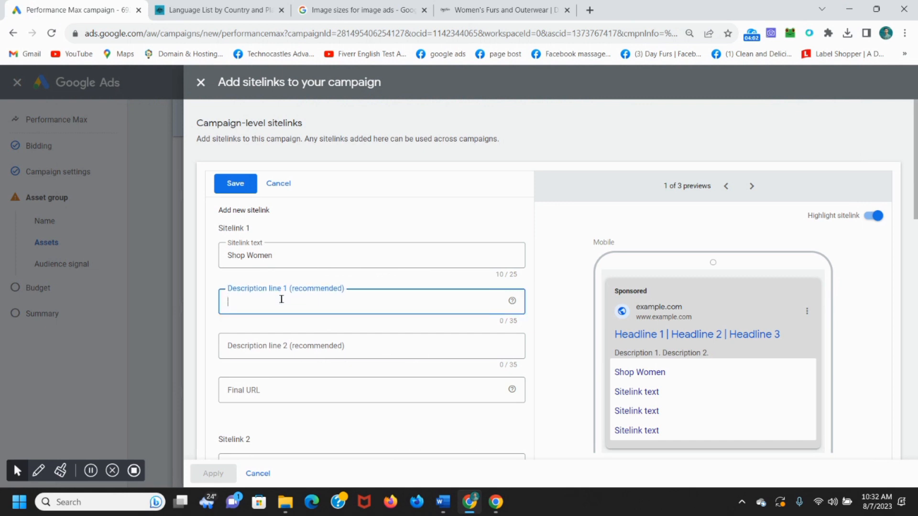
key("ctrl+v")
left_click(506, 463)
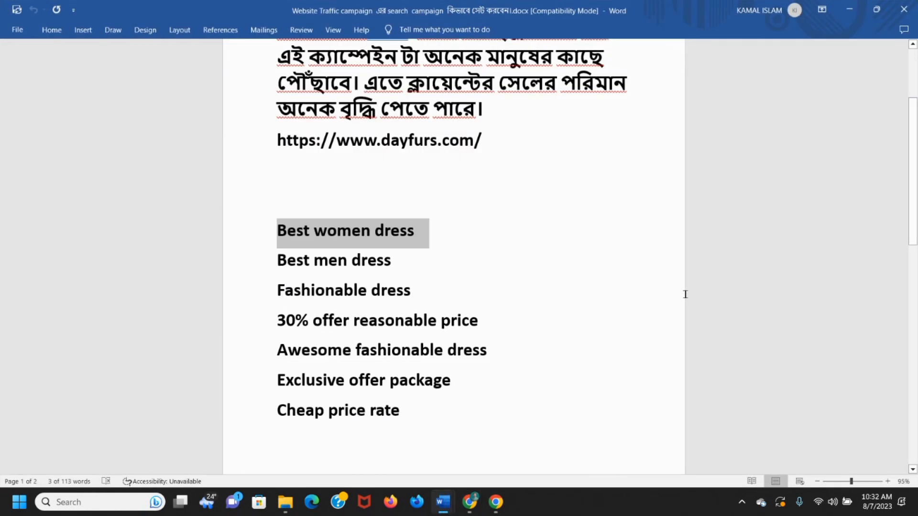
left_click(646, 294)
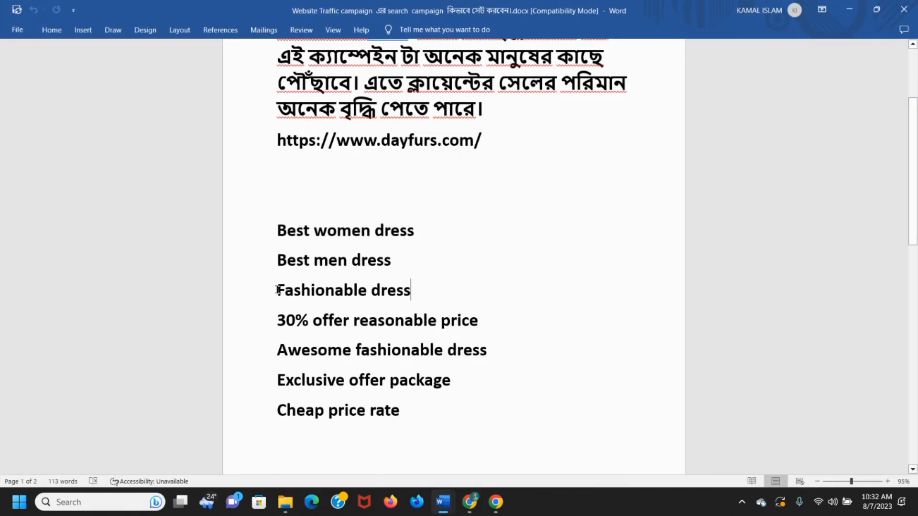
left_click_drag(277, 290, 414, 295)
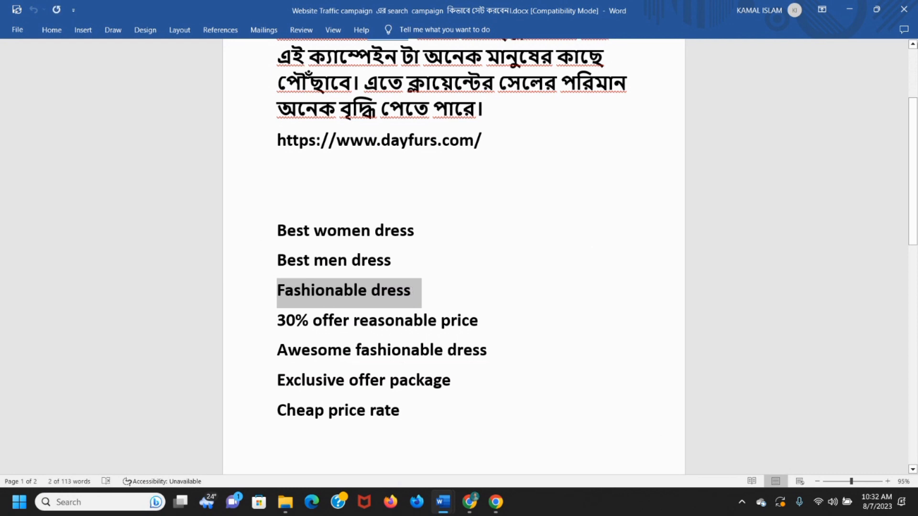
left_click(848, 9)
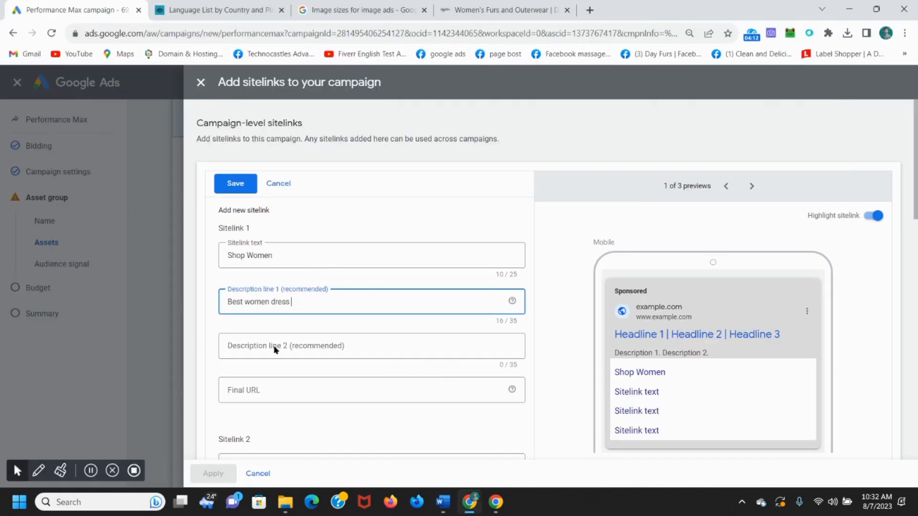
left_click(289, 349)
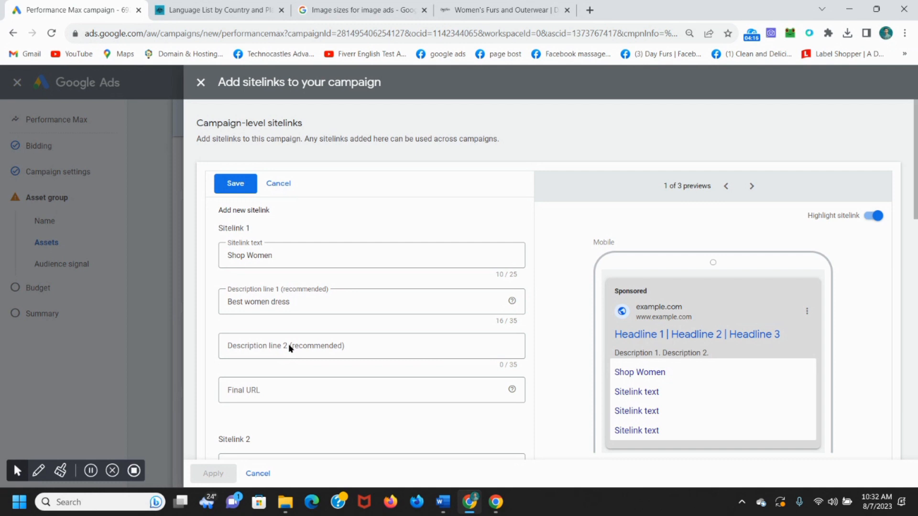
key("ctrl+v")
left_click(293, 343)
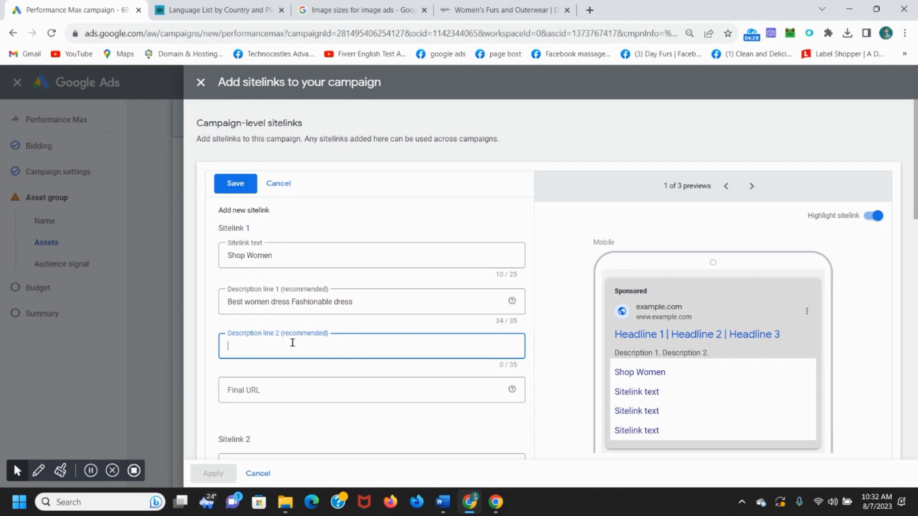
key("ctrl+v")
left_click(521, 9)
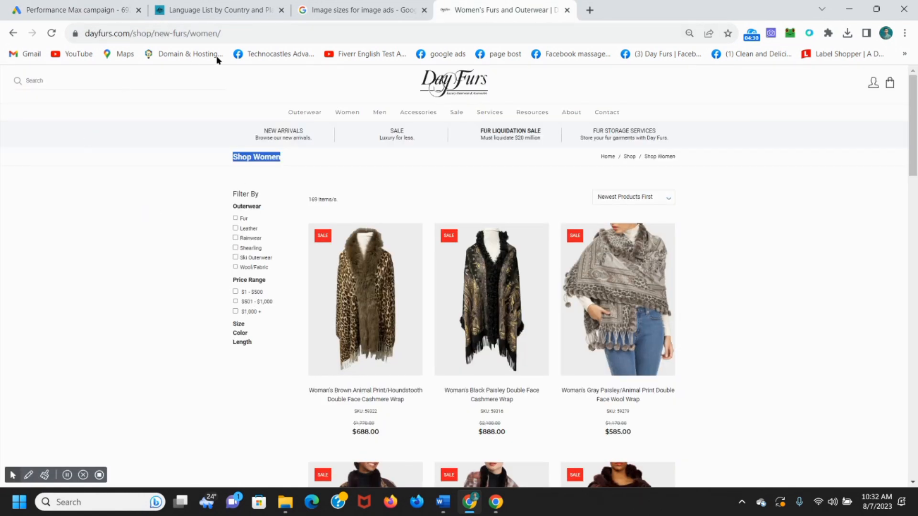
left_click(229, 34)
key("ctrl+c")
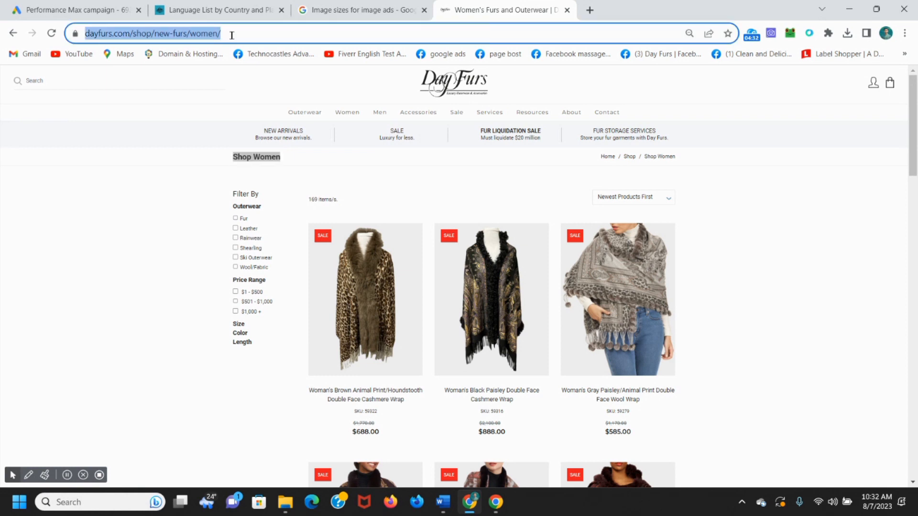
left_click(109, 9)
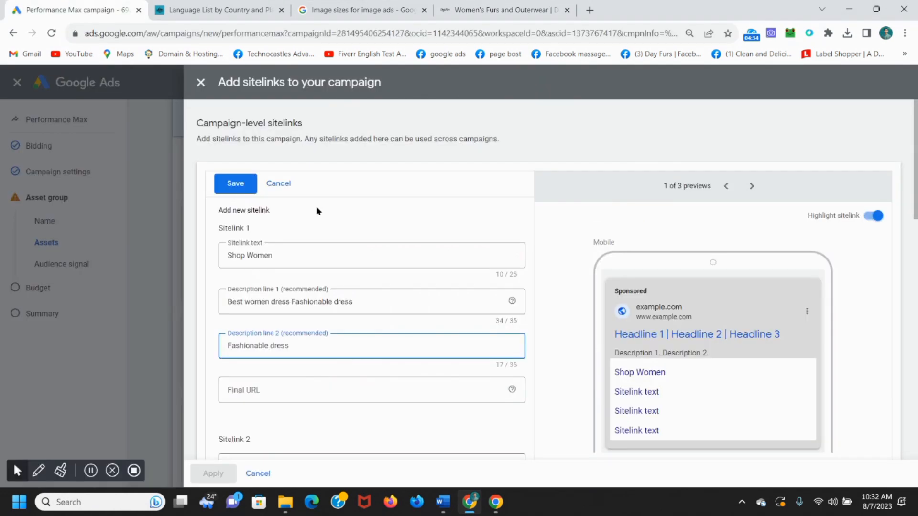
left_click(308, 391)
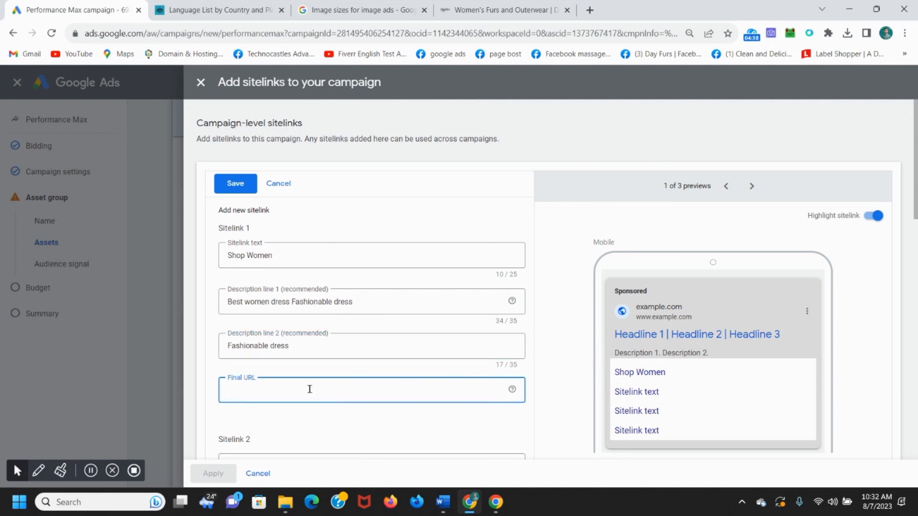
key("ctrl+v")
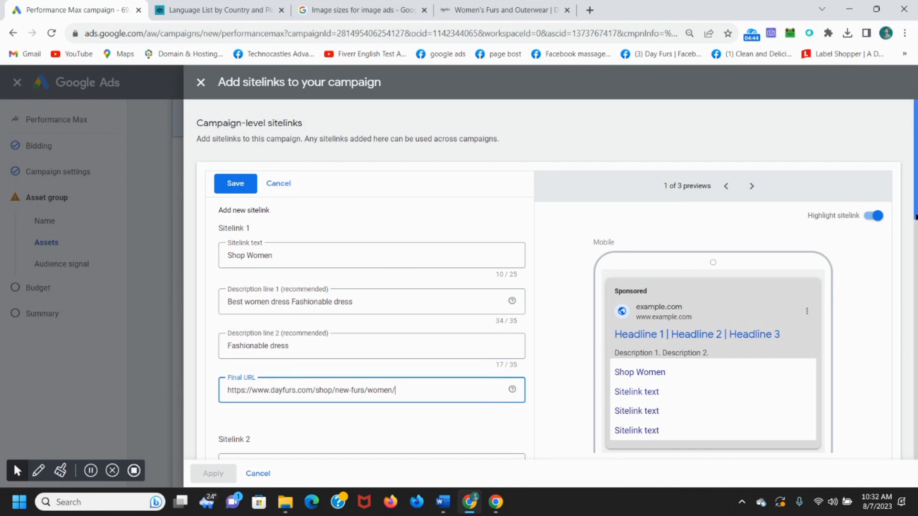
Step: Open the Men page on the Day Furs site and use its heading "Shop Men" as the text of sitelink 2
left_click_drag(914, 216, 915, 283)
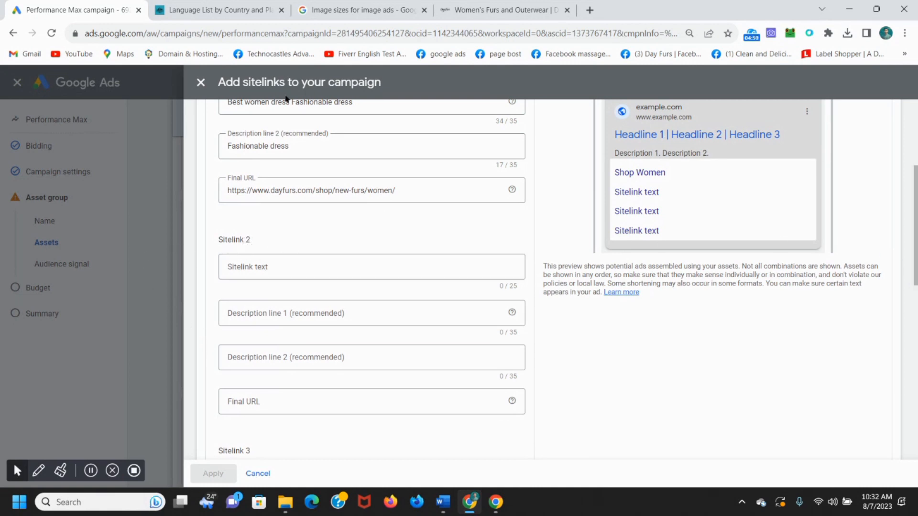
left_click(495, 6)
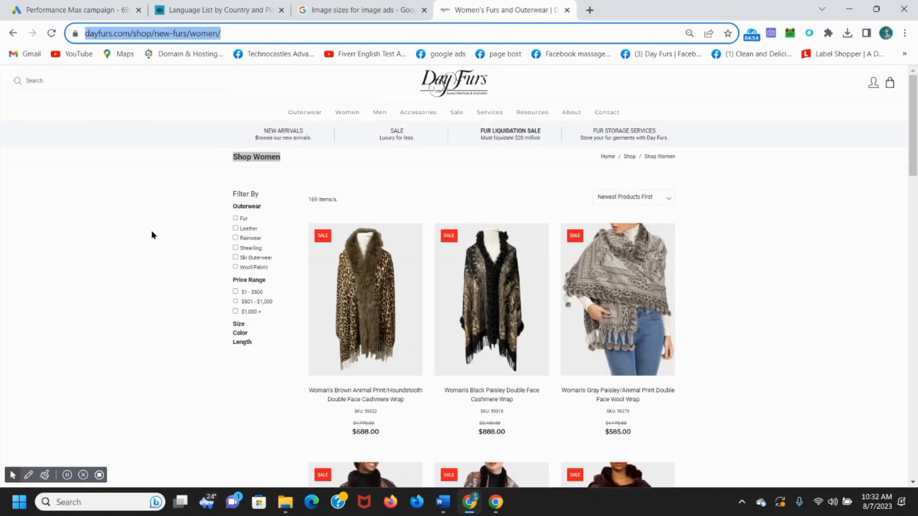
left_click(380, 118)
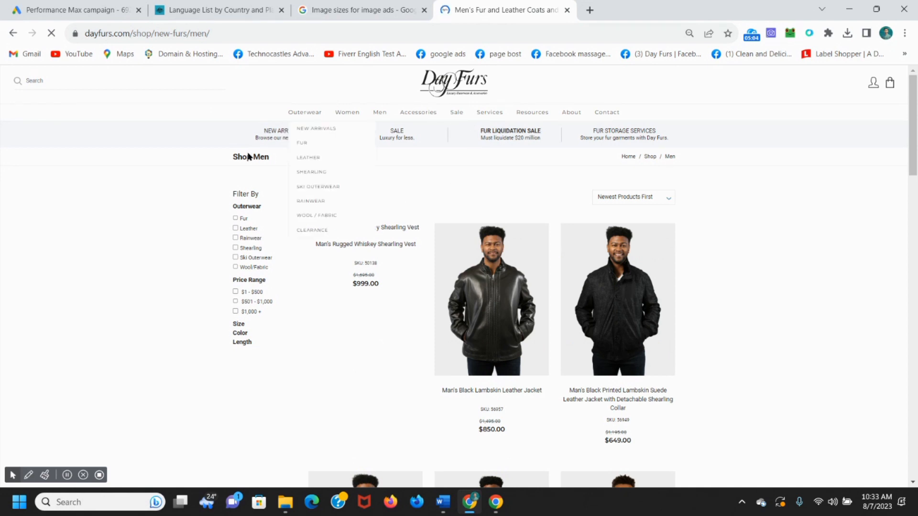
left_click_drag(235, 157, 256, 161)
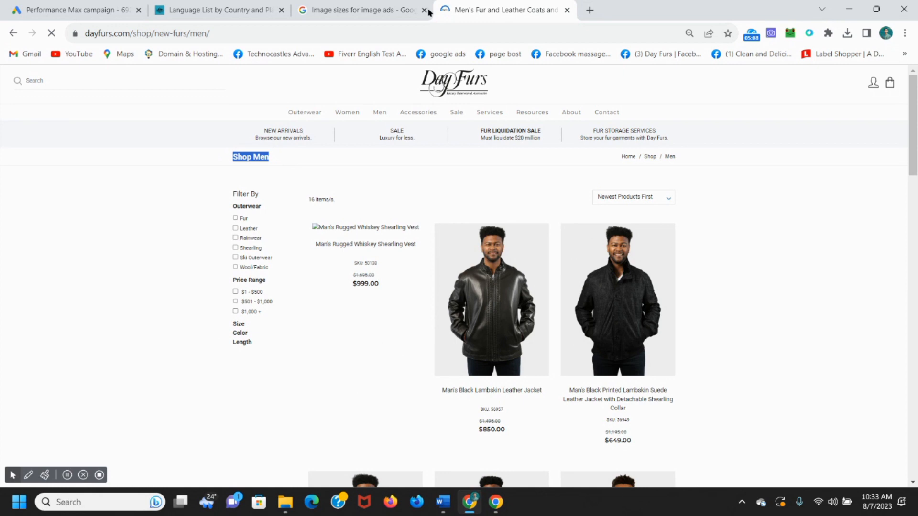
left_click(105, 9)
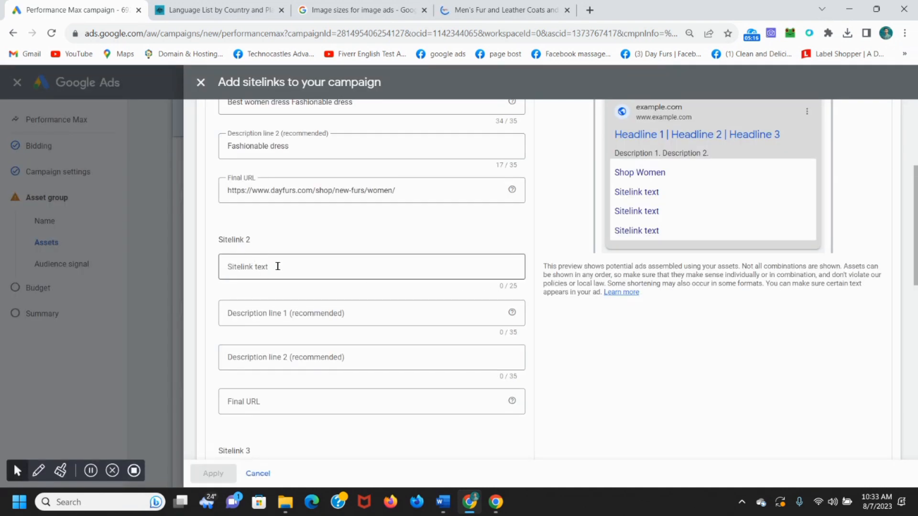
left_click(277, 266)
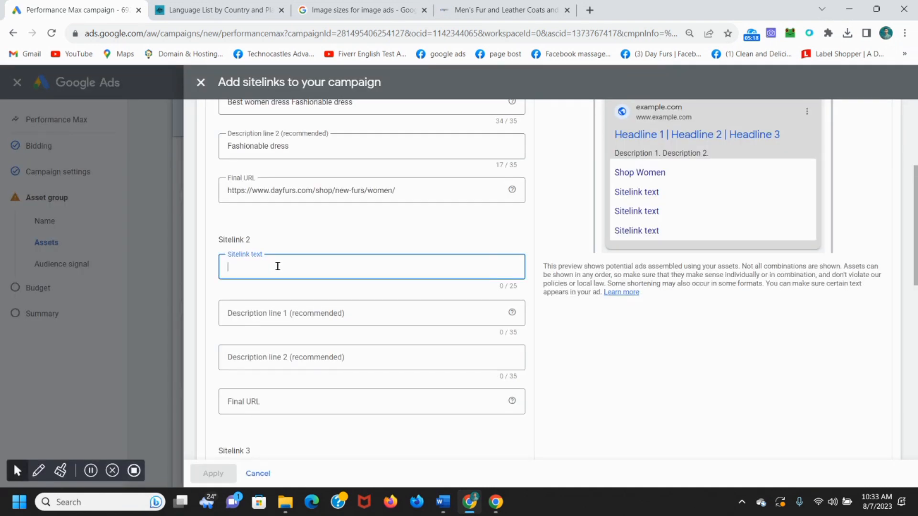
type("Shop Men")
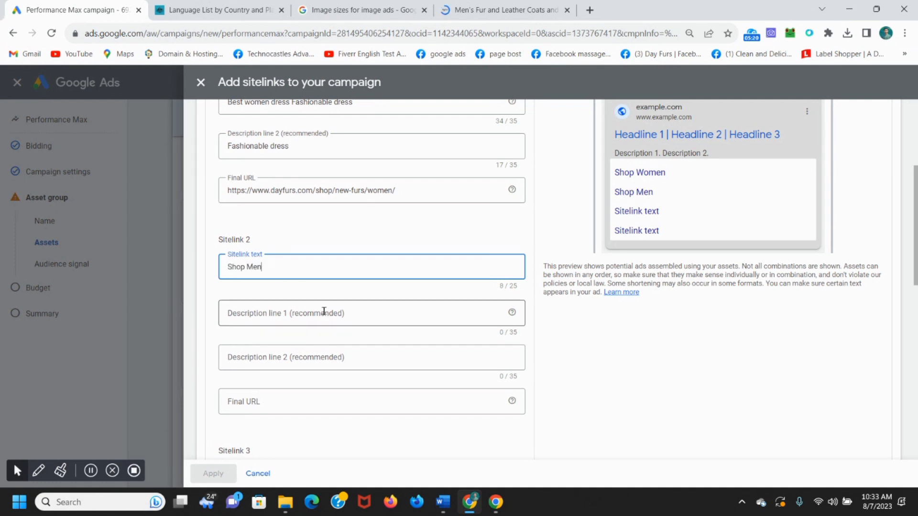
Step: Copy "Best men dress" from the Word document into description line 1 of sitelink 2
left_click(316, 303)
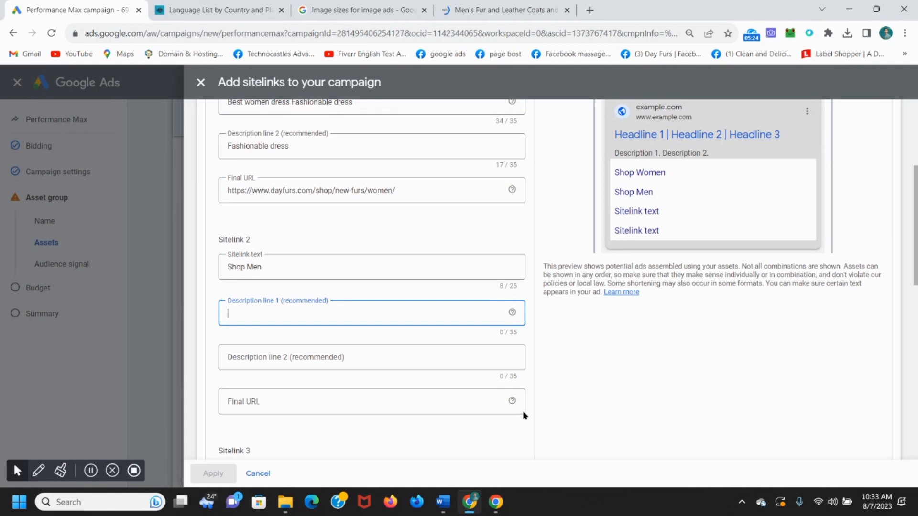
mouse_move(442, 502)
left_click(502, 451)
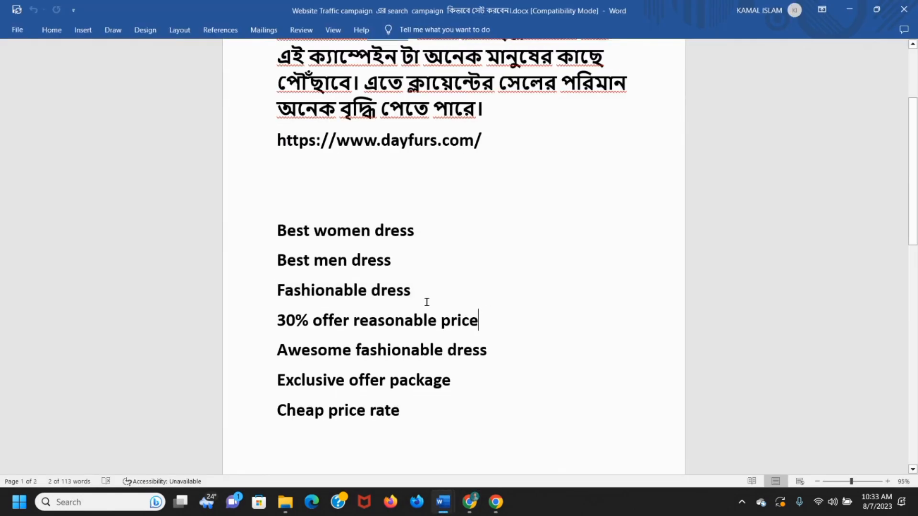
left_click_drag(279, 261, 388, 270)
key("ctrl+c")
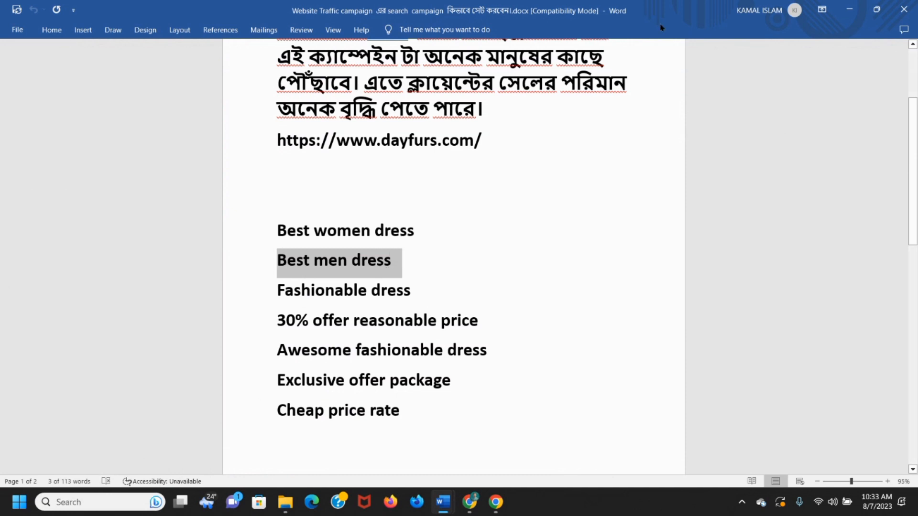
key("alt+Tab")
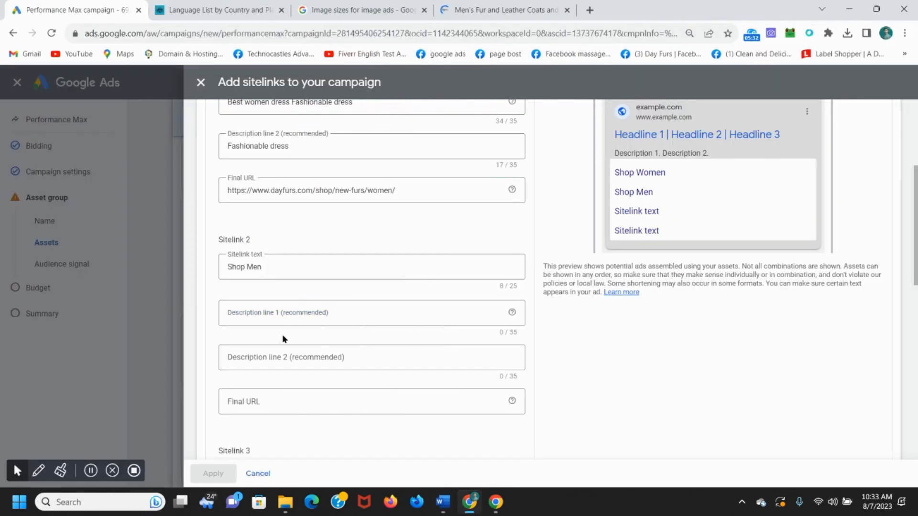
left_click(307, 312)
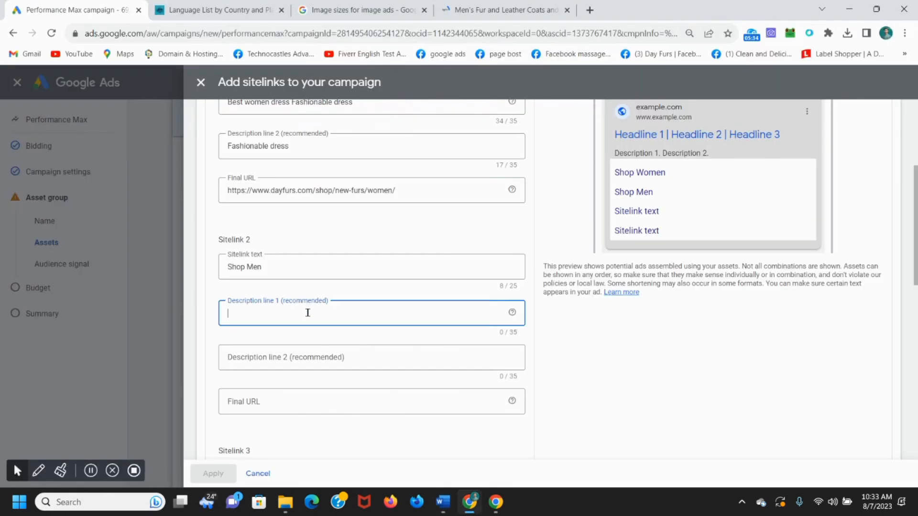
key("ctrl+v")
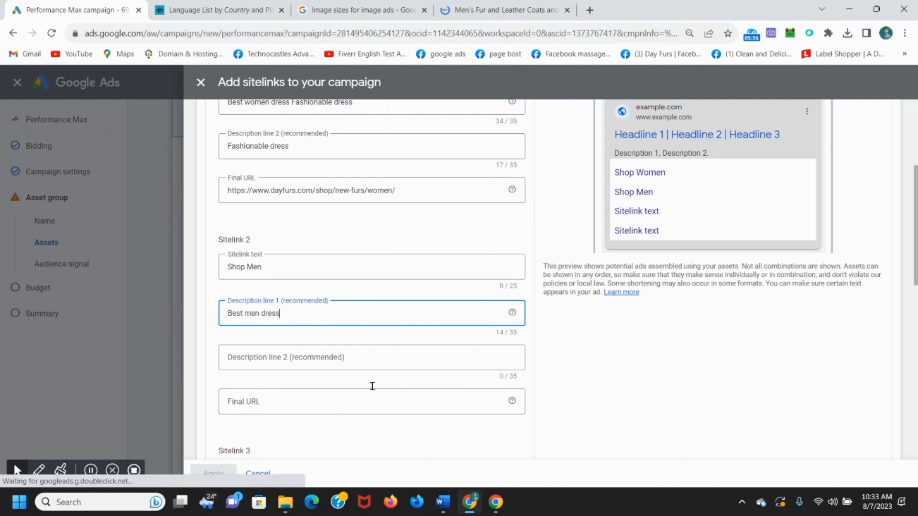
Step: Copy "Cheap price rate" from the Word document into description line 2 of sitelink 2
mouse_move(443, 501)
left_click(490, 470)
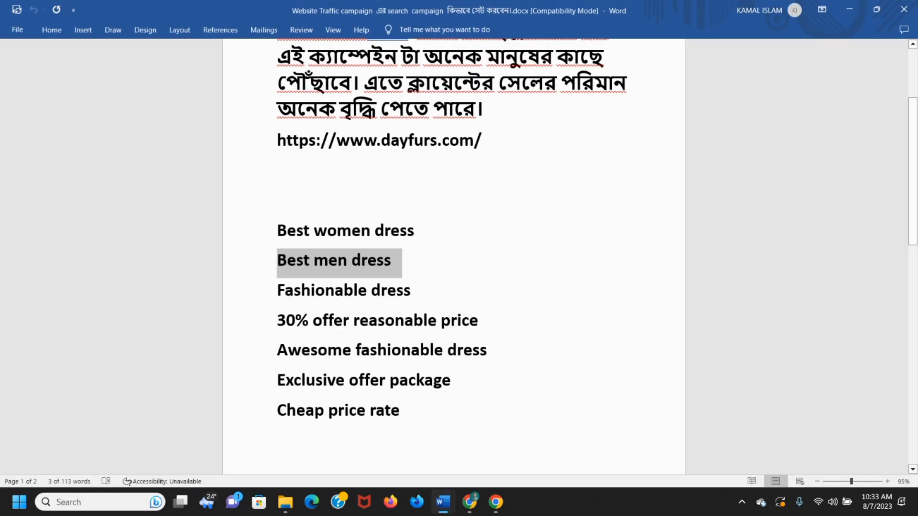
left_click(478, 321)
left_click_drag(275, 413, 409, 417)
key("ctrl+c")
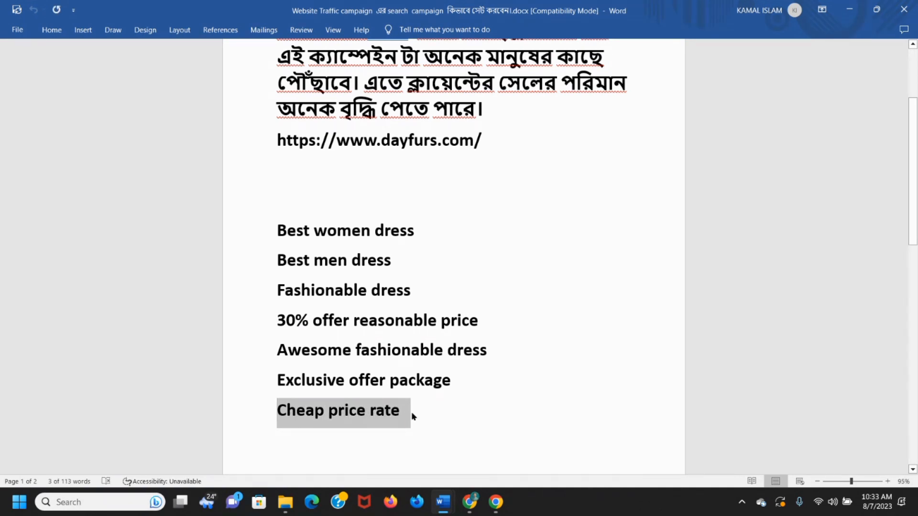
left_click(849, 9)
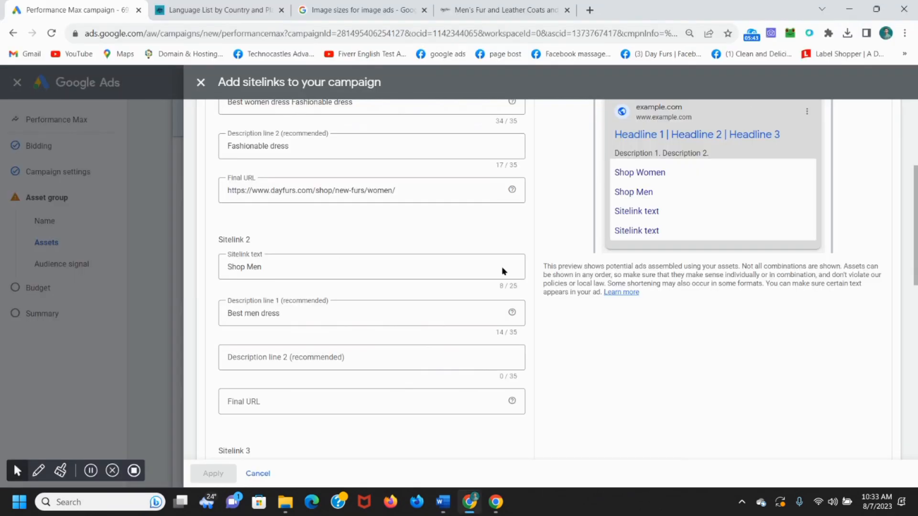
left_click(324, 357)
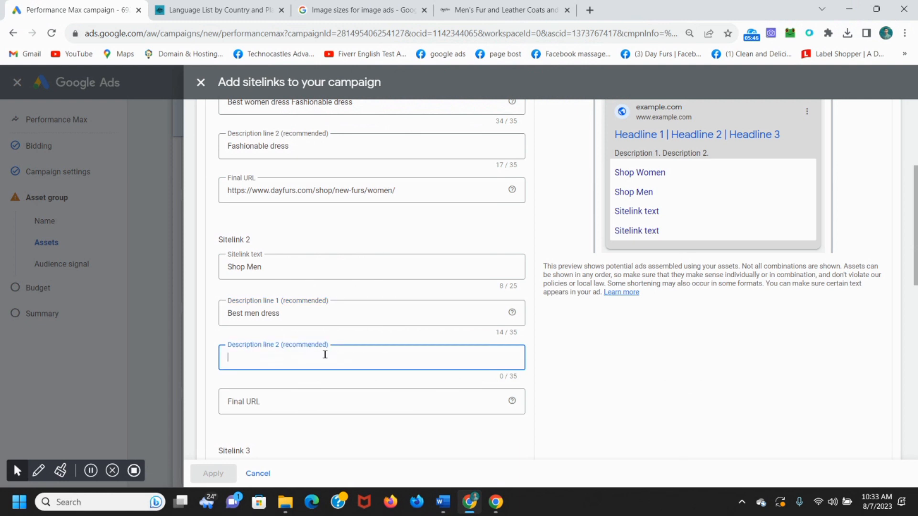
key("ctrl+v")
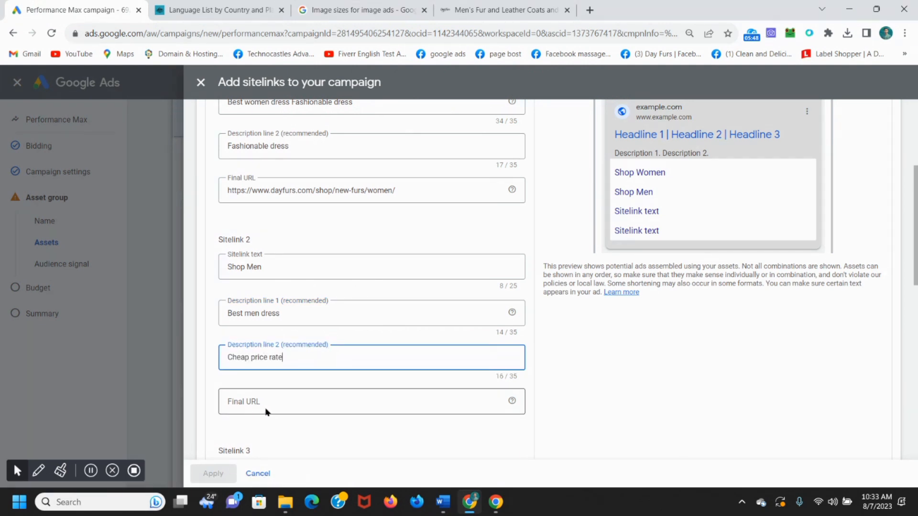
left_click(277, 402)
left_click(488, 10)
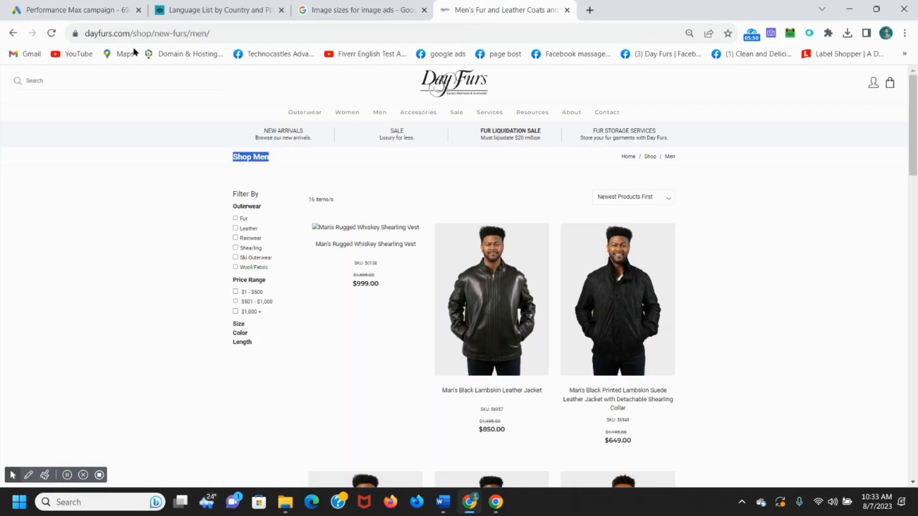
left_click(224, 30)
key("ctrl+c")
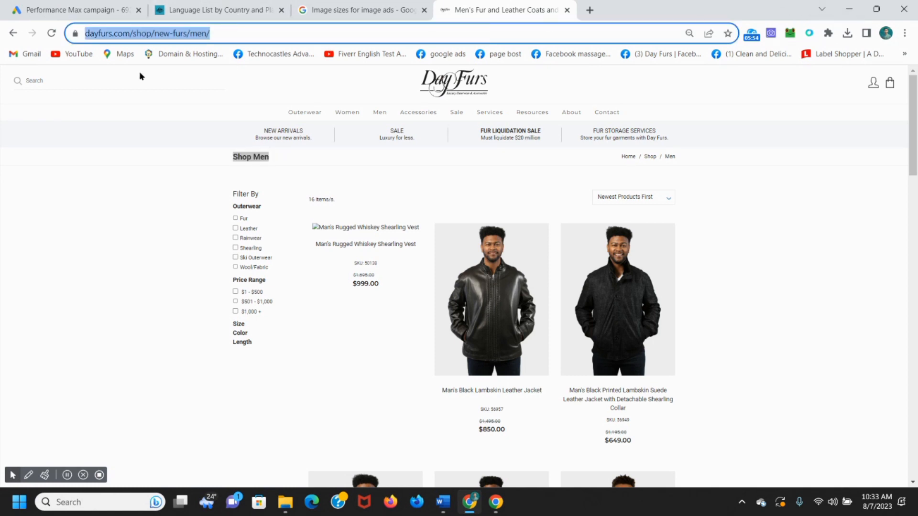
left_click(79, 11)
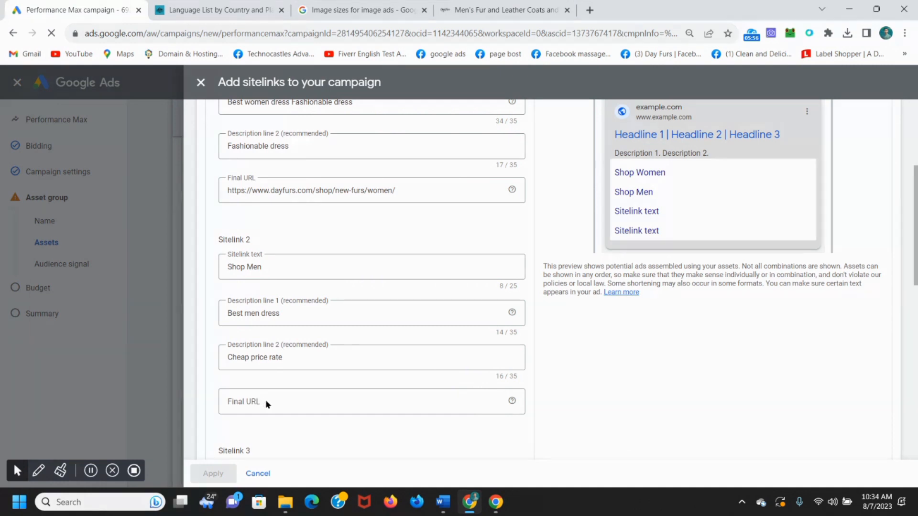
left_click(269, 401)
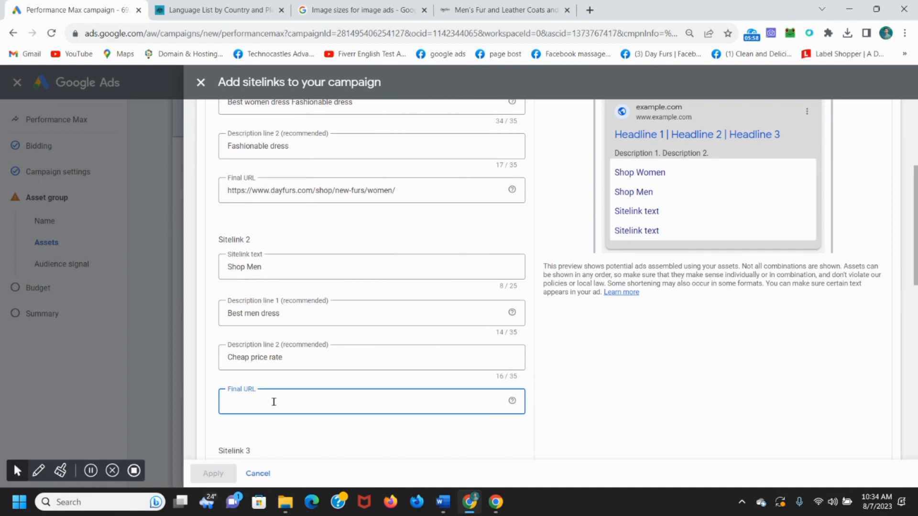
key("ctrl+v")
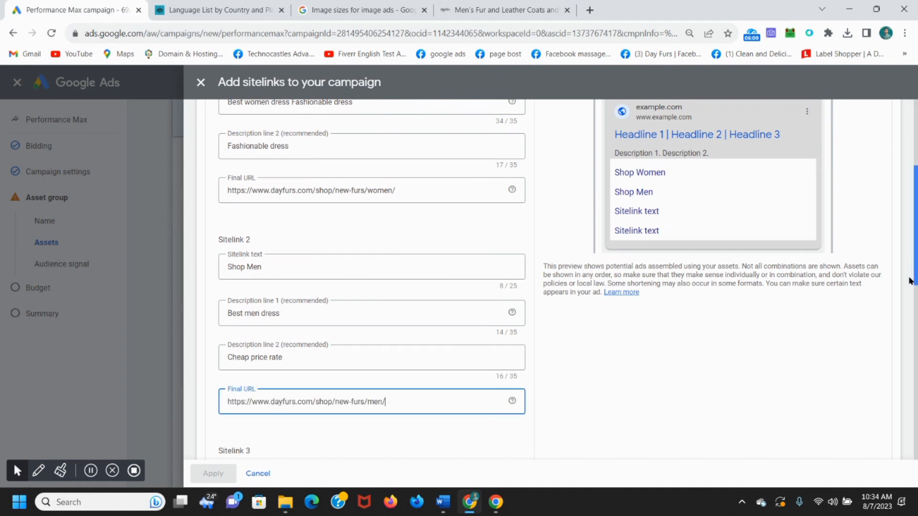
Step: Leave sitelinks 3 and 4 empty, save the Shop Women and Shop Men sitelinks, and apply them to the campaign
scroll(913, 284, "down", 2)
scroll(568, 280, "down", 4)
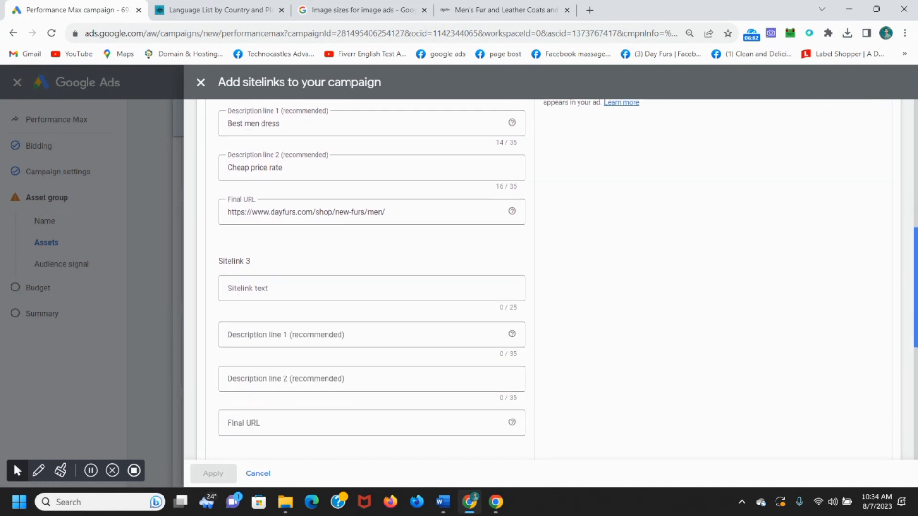
left_click_drag(915, 317, 916, 321)
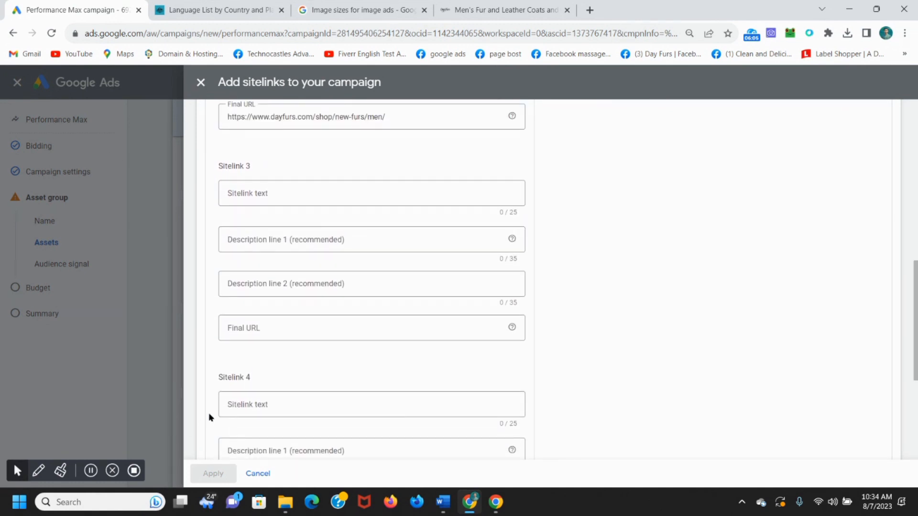
left_click_drag(913, 372, 915, 429)
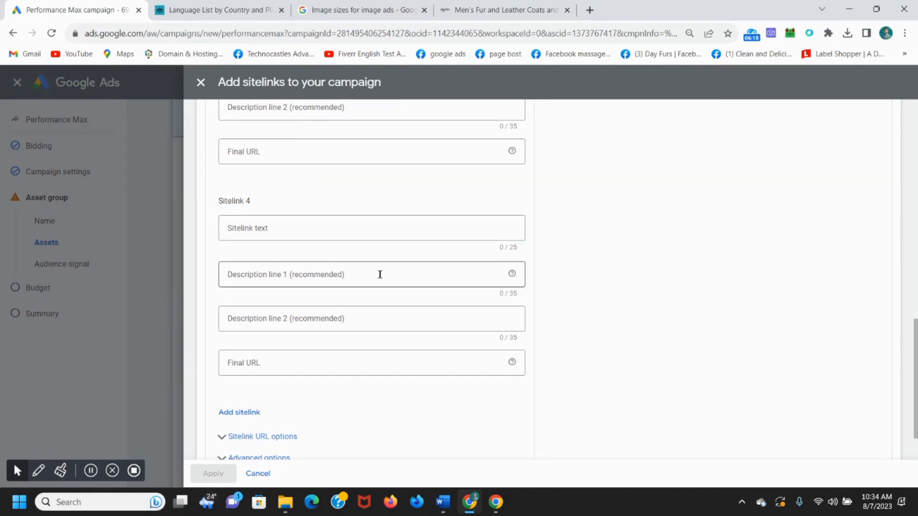
left_click_drag(916, 350, 860, 110)
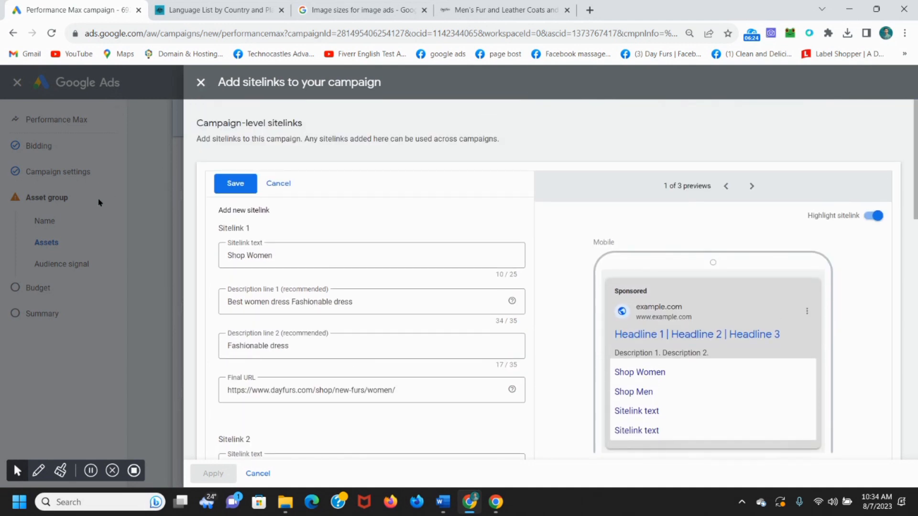
left_click(244, 181)
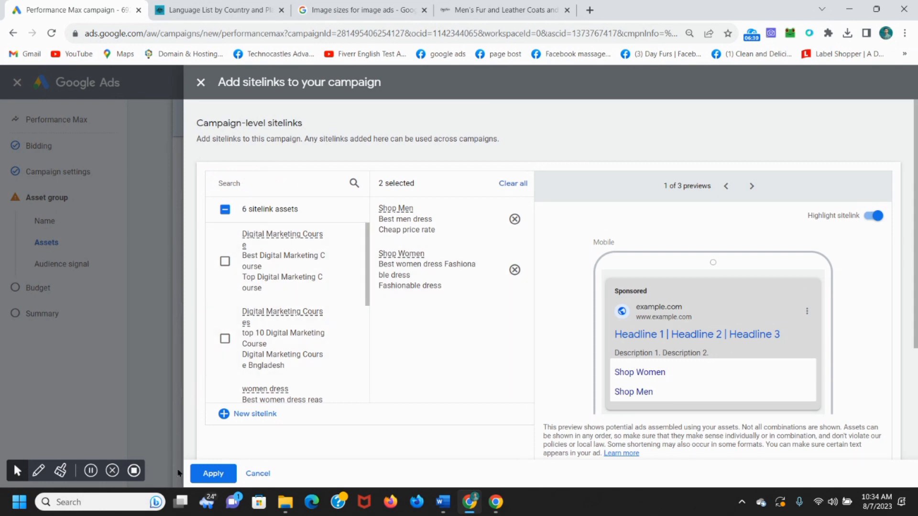
left_click(218, 473)
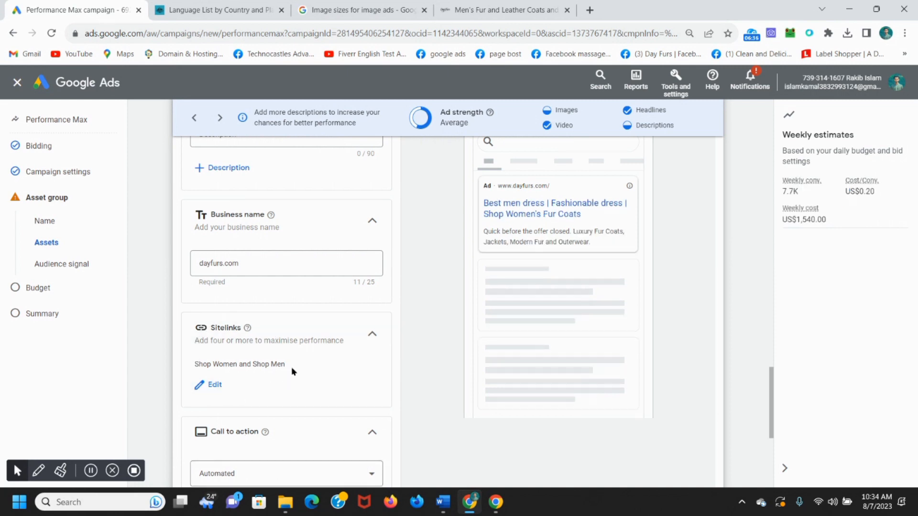
Step: Set the asset group's call to action to "Shop now"
mouse_move(246, 331)
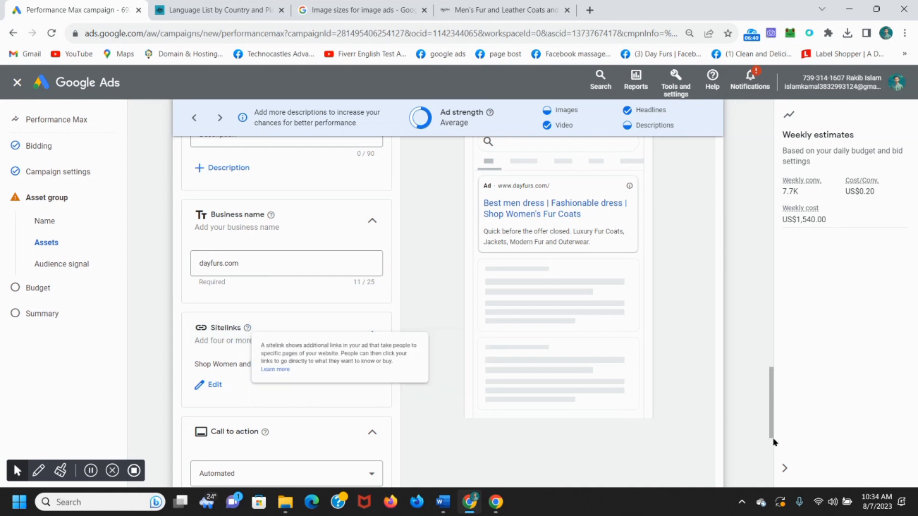
scroll(771, 446, "down", 3)
scroll(770, 446, "down", 3)
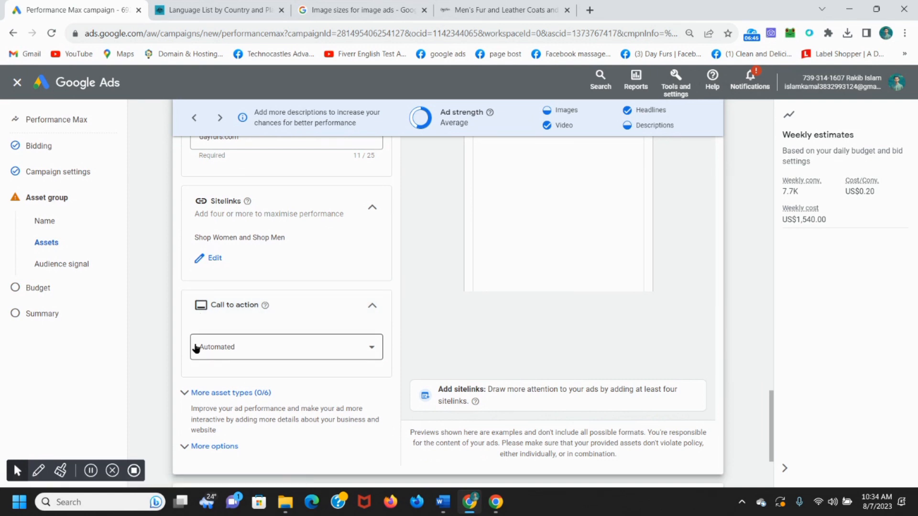
left_click(329, 352)
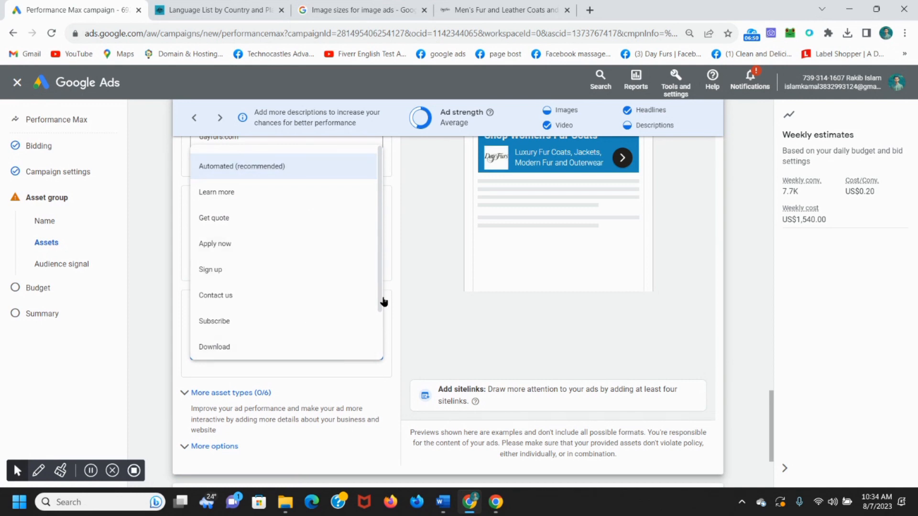
left_click_drag(377, 309, 375, 365)
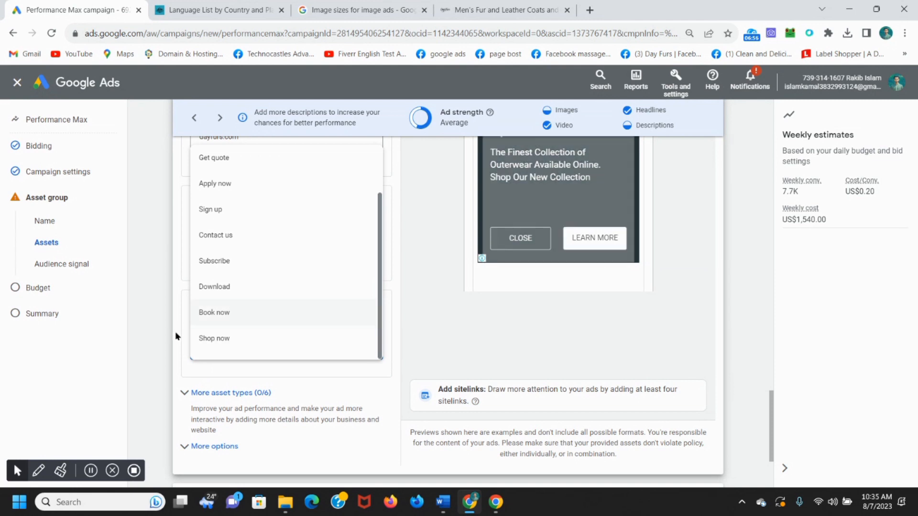
left_click(223, 339)
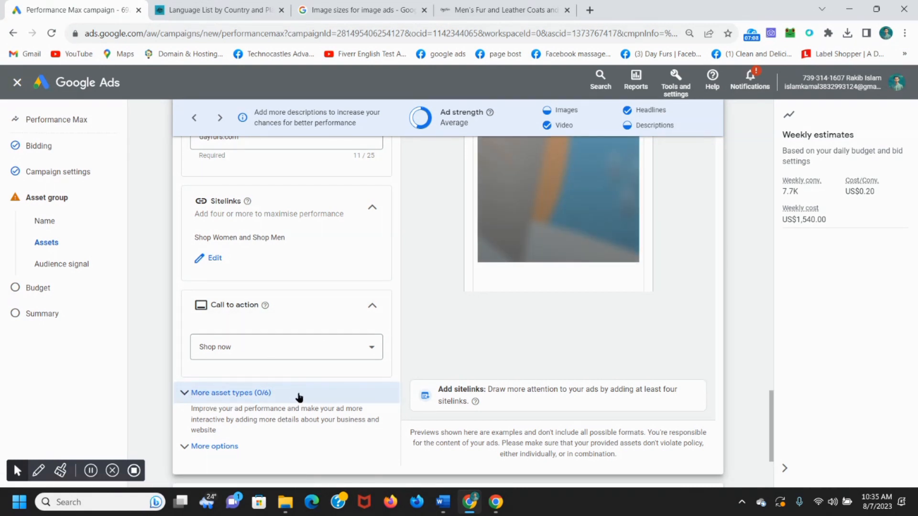
Step: Expand the additional asset types and start adding a campaign-level price asset
left_click(254, 396)
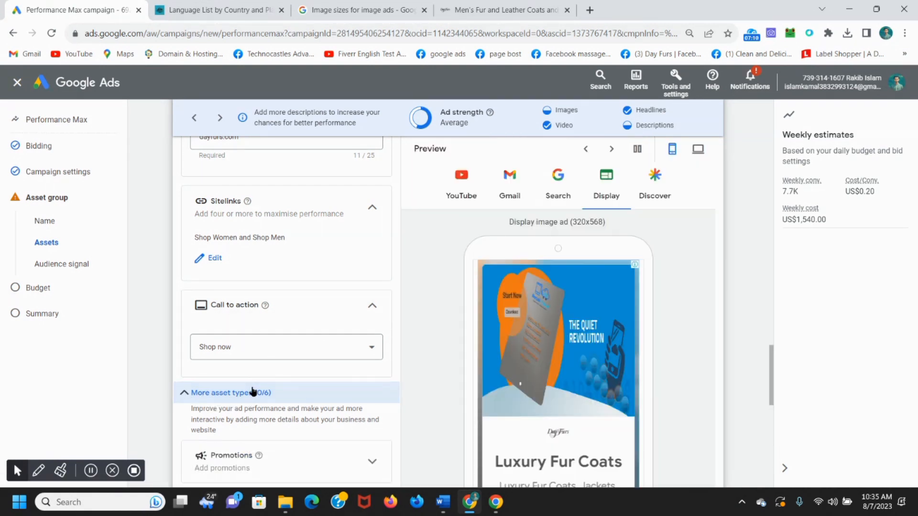
left_click_drag(772, 396, 760, 413)
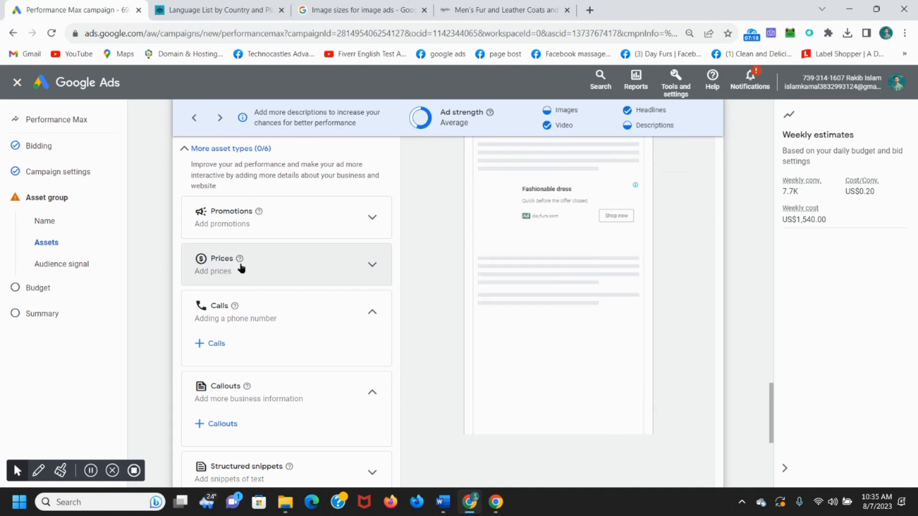
left_click(90, 470)
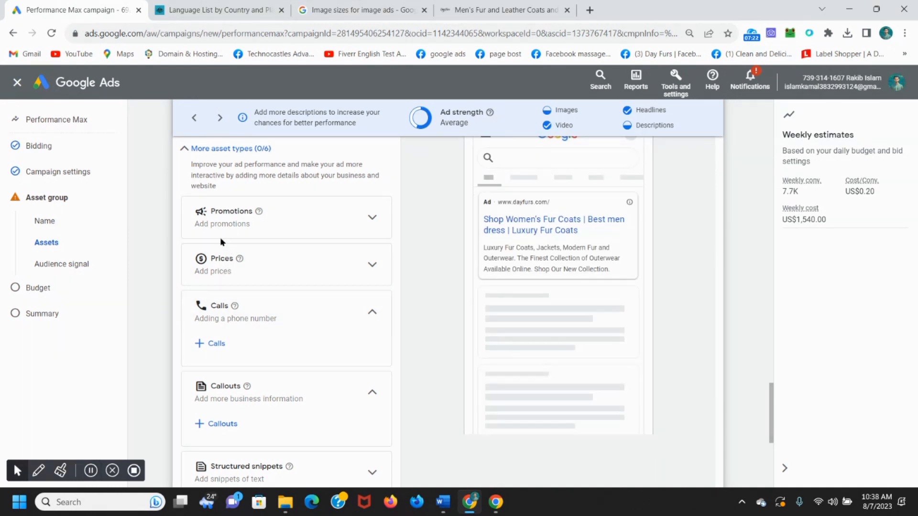
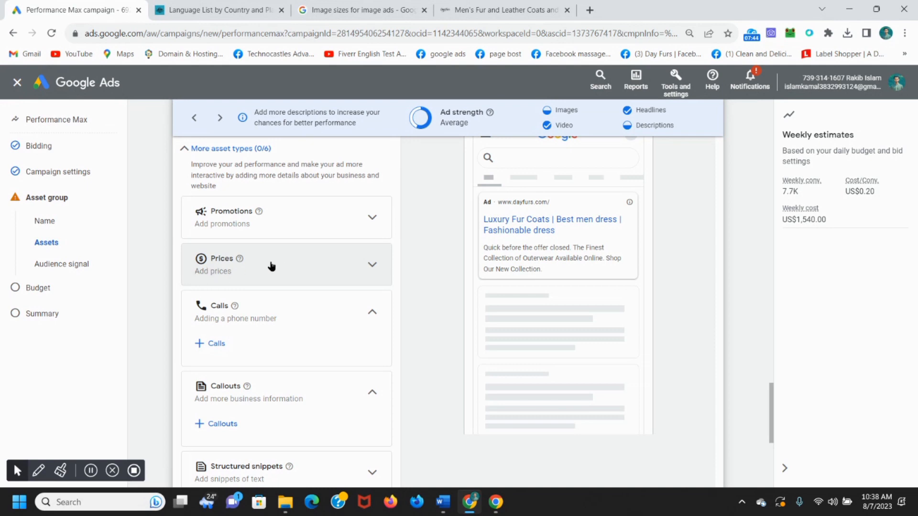
left_click(318, 271)
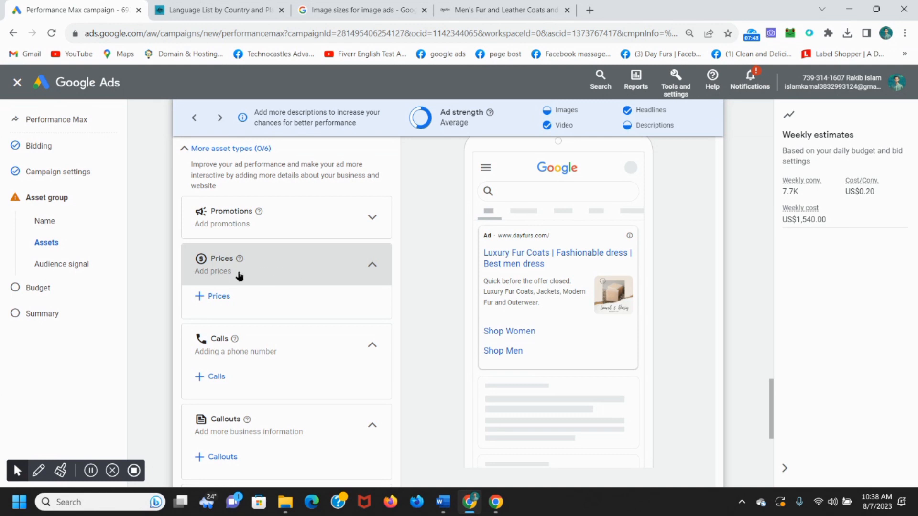
left_click(221, 297)
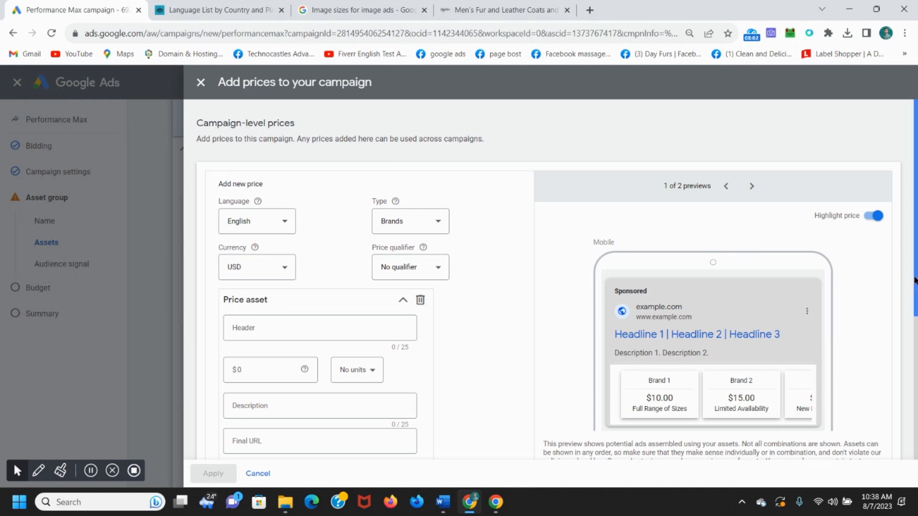
Step: Check the men's products on the Day Furs site and enter "leathe jacket" as the price asset's header
left_click_drag(916, 282, 916, 303)
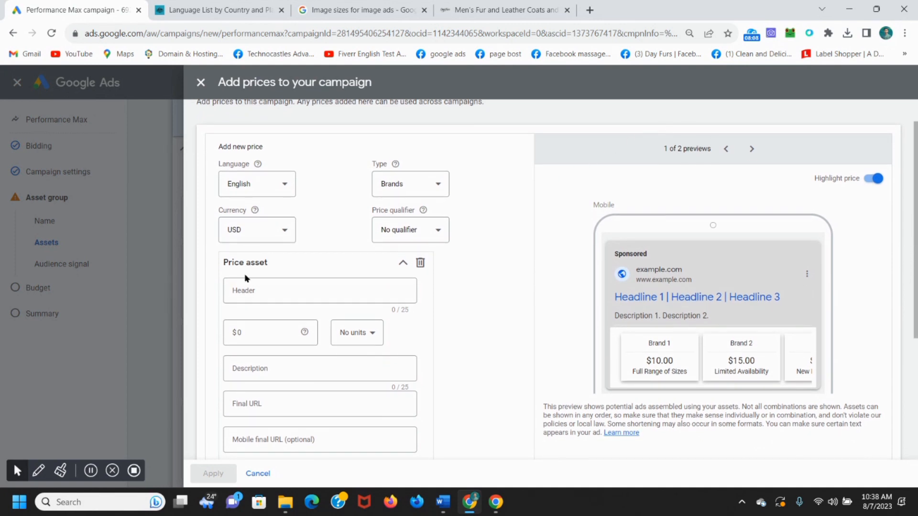
left_click(261, 290)
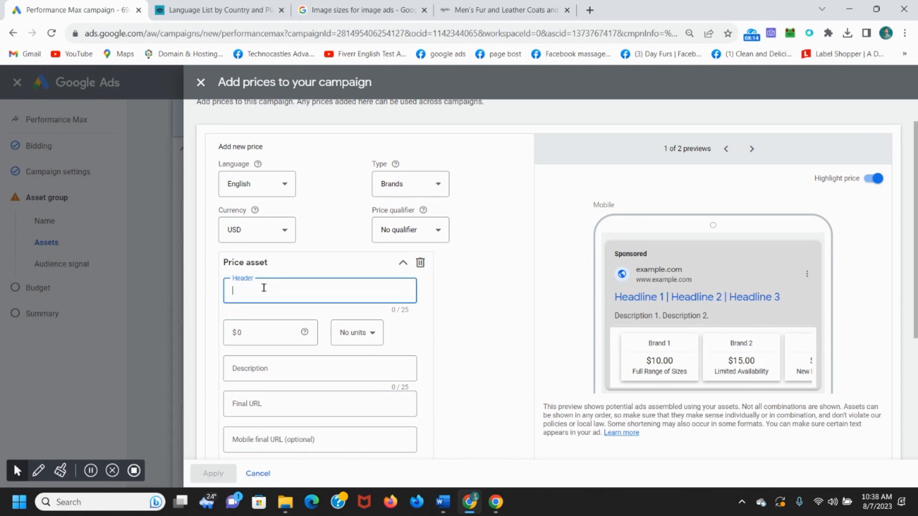
left_click(484, 6)
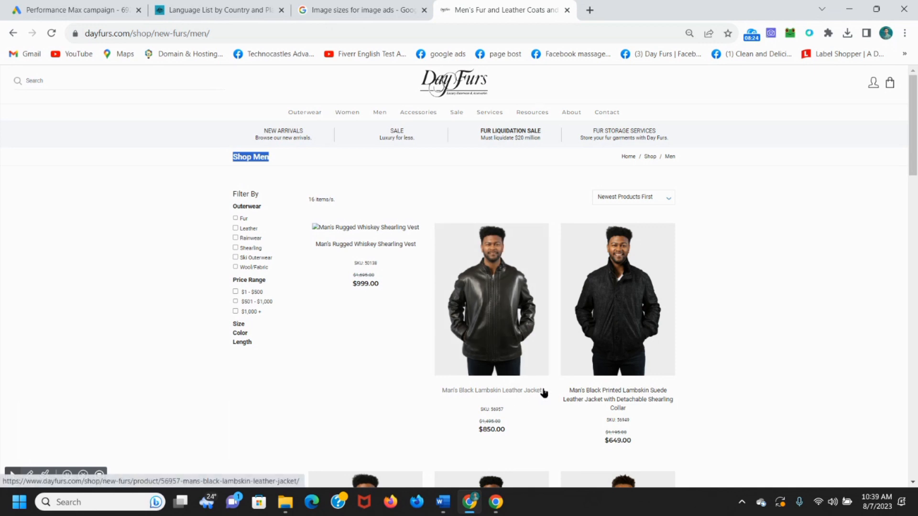
left_click(78, 6)
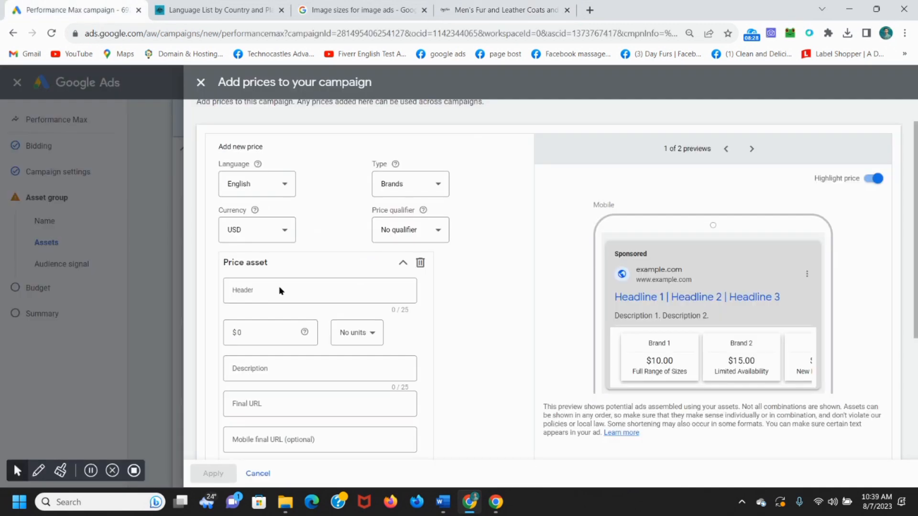
left_click(279, 287)
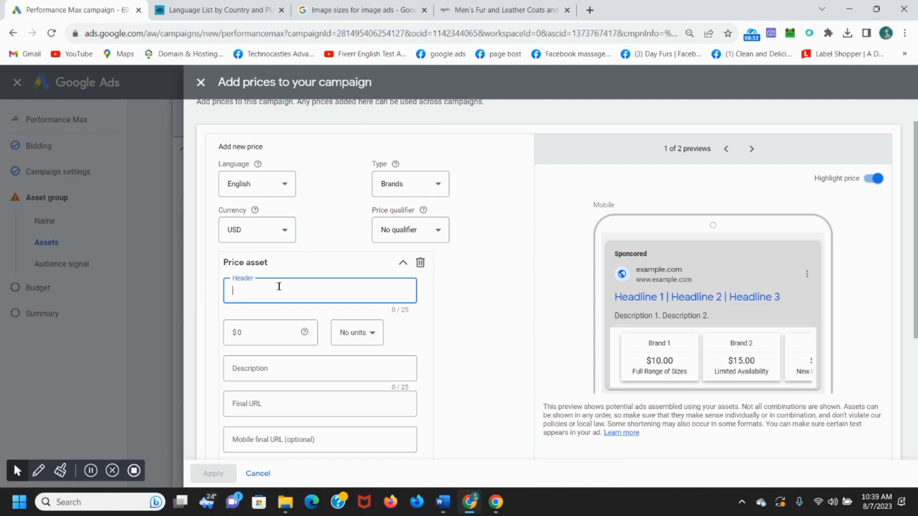
type("leath")
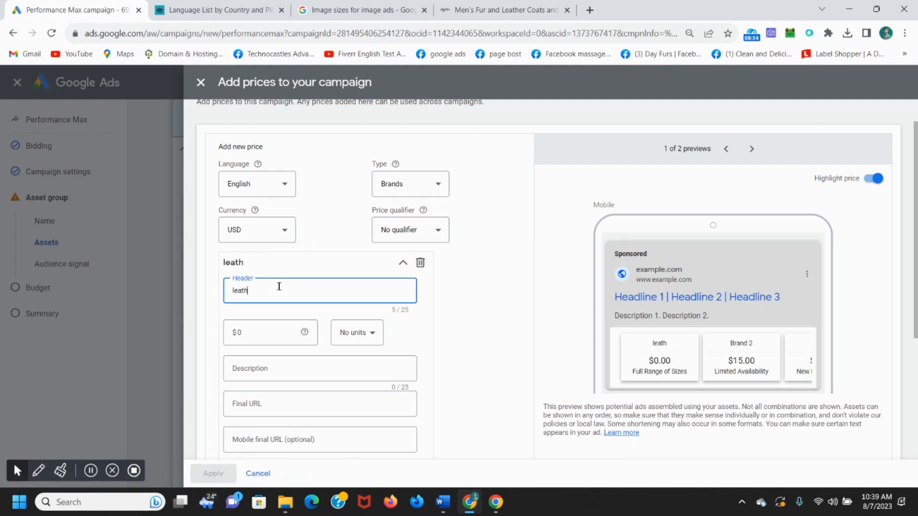
type("e jackert")
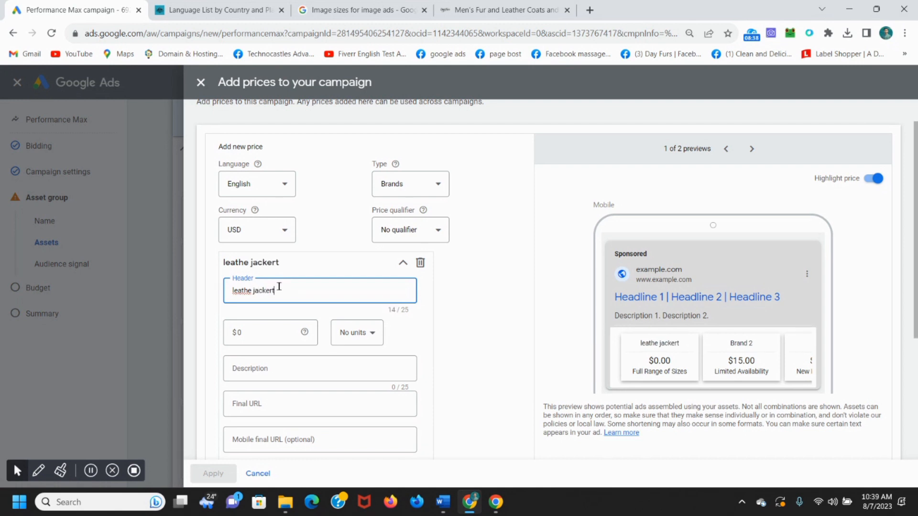
key("BackSpace")
key("BackSpace")
type("t")
Step: Look up the Man's Black Lambskin Leather Jacket price on the Day Furs site and set the asset's price to $850
left_click(272, 331)
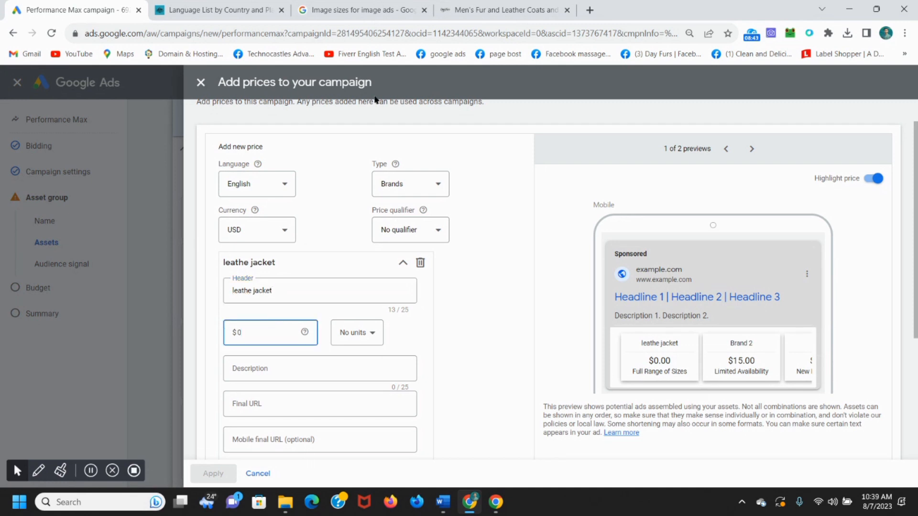
left_click(476, 9)
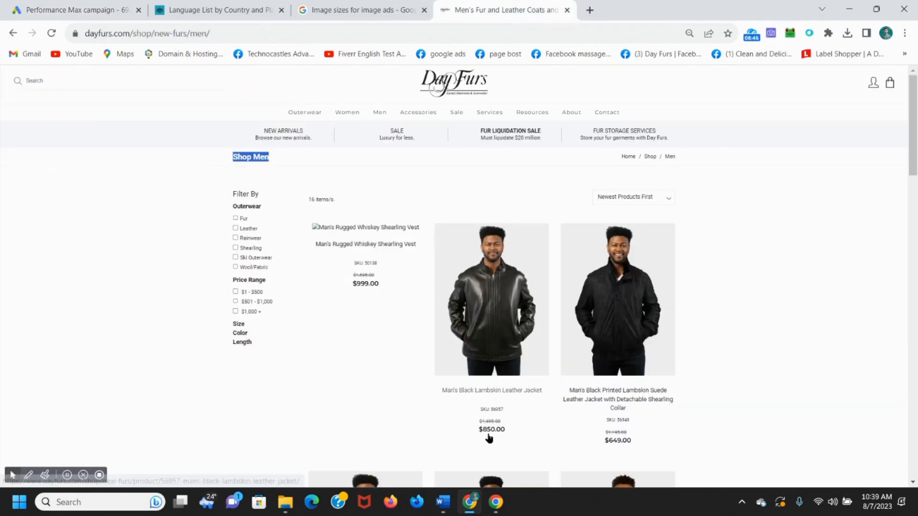
left_click(94, 9)
left_click(270, 333)
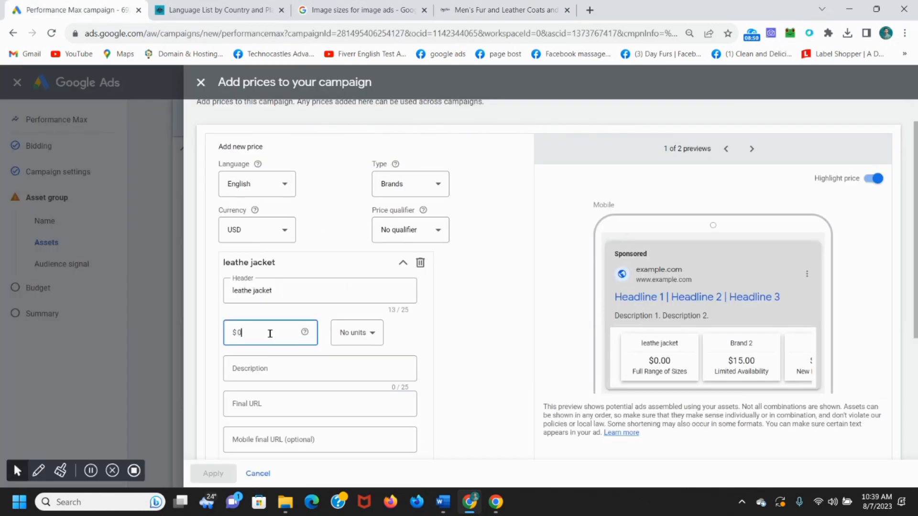
type("850")
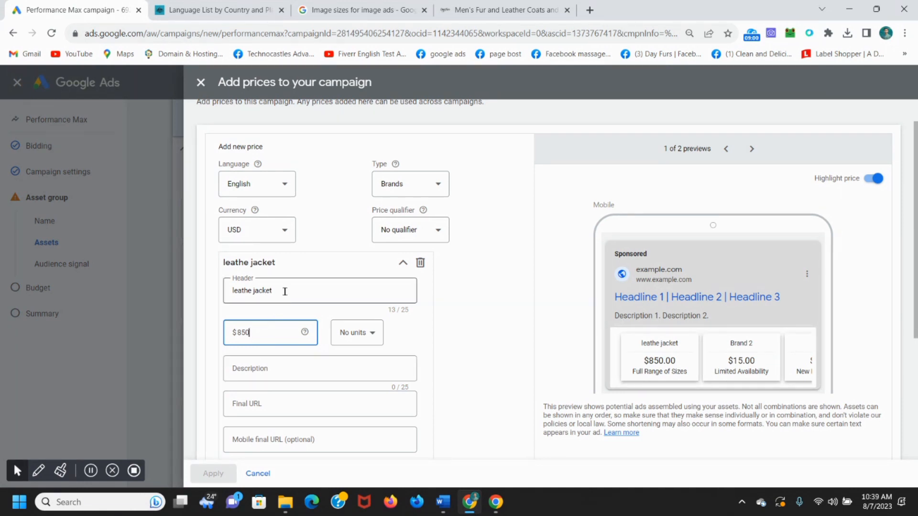
Step: Copy the header text into the price asset's description and put "best" before it, giving "best leathe jacket"
mouse_move(233, 289)
left_mouse_down()
mouse_move(275, 291)
mouse_move(250, 292)
left_mouse_up()
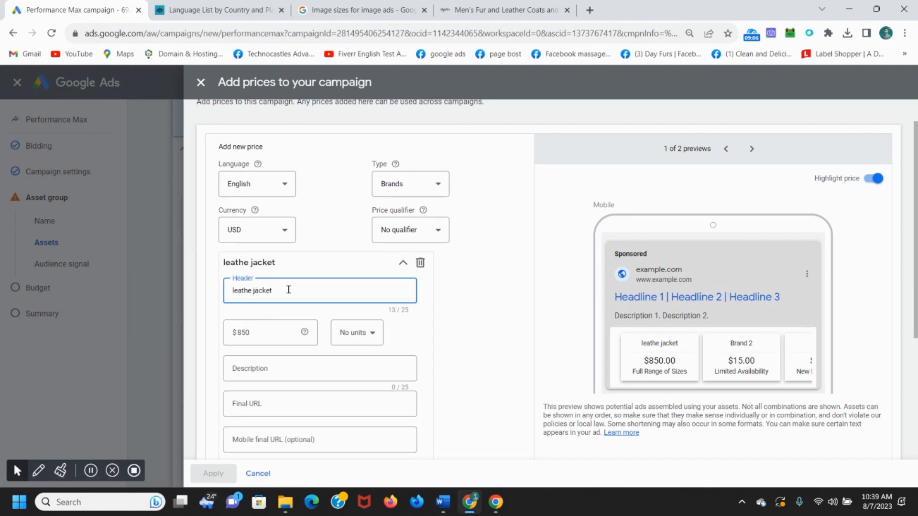
triple_click(289, 290)
key("ctrl+c")
left_click(277, 371)
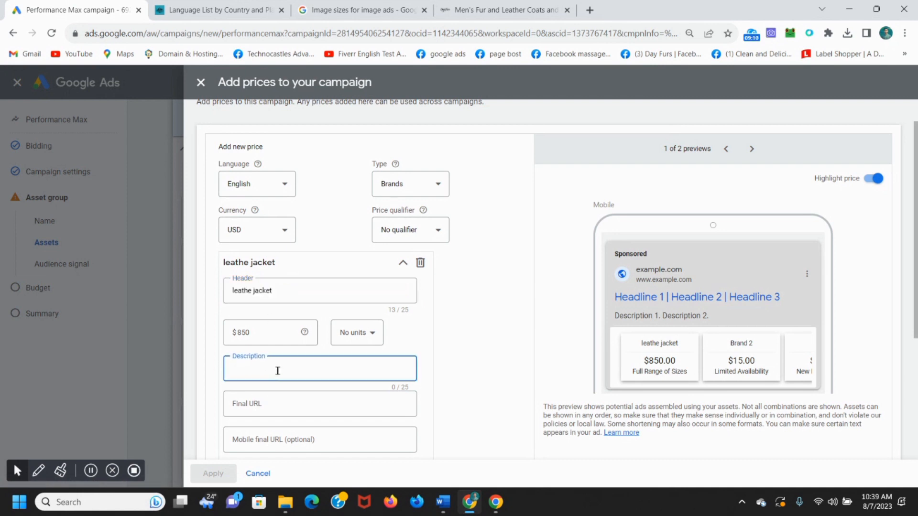
key("ctrl+v")
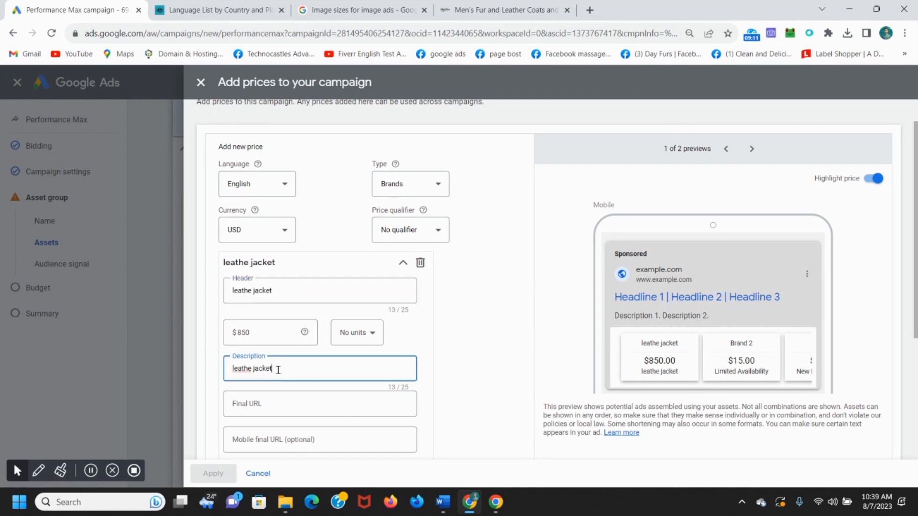
left_click(231, 367)
type("best")
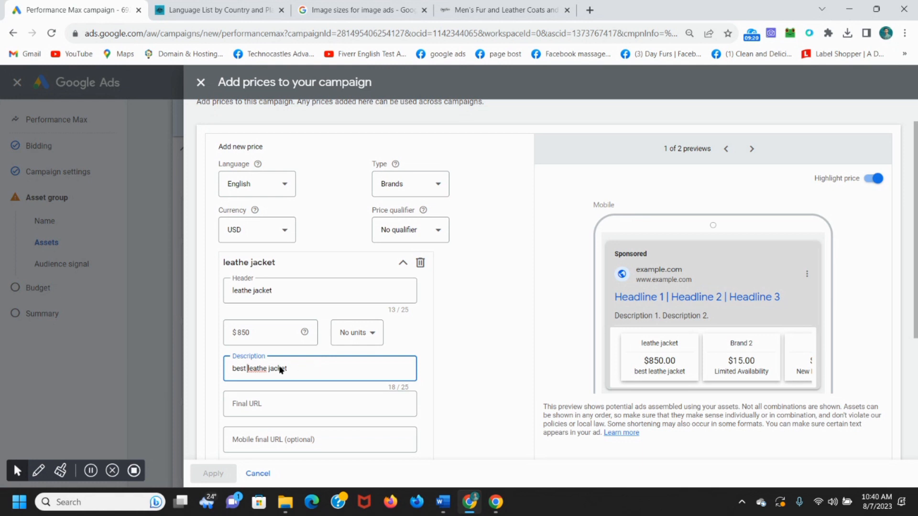
left_click(92, 472)
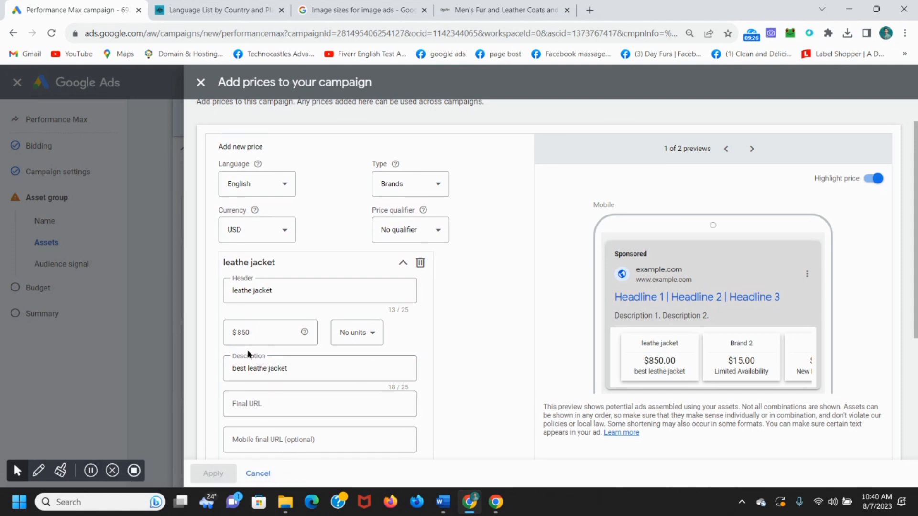
Step: Copy the Man's Black Lambskin Leather Jacket product page address from the Day Furs site into the "leathe jacket" price asset's final URL
left_click(521, 7)
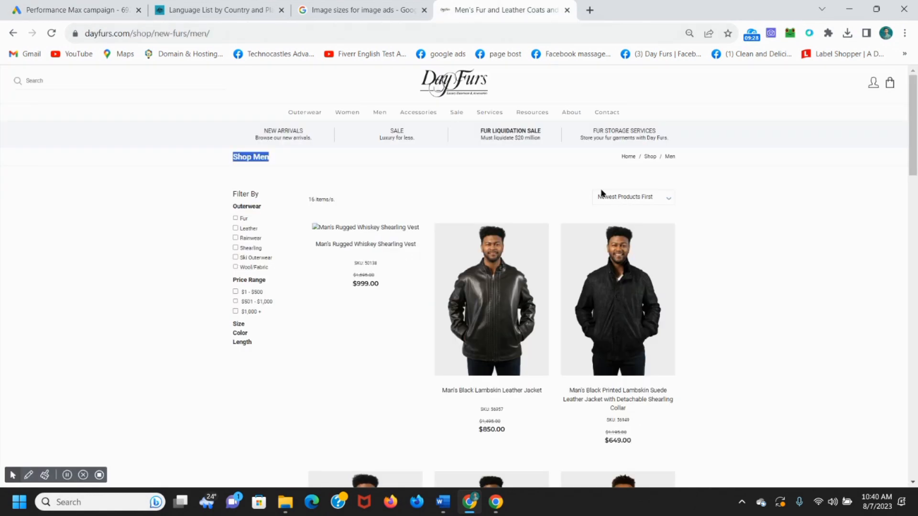
left_click(495, 283)
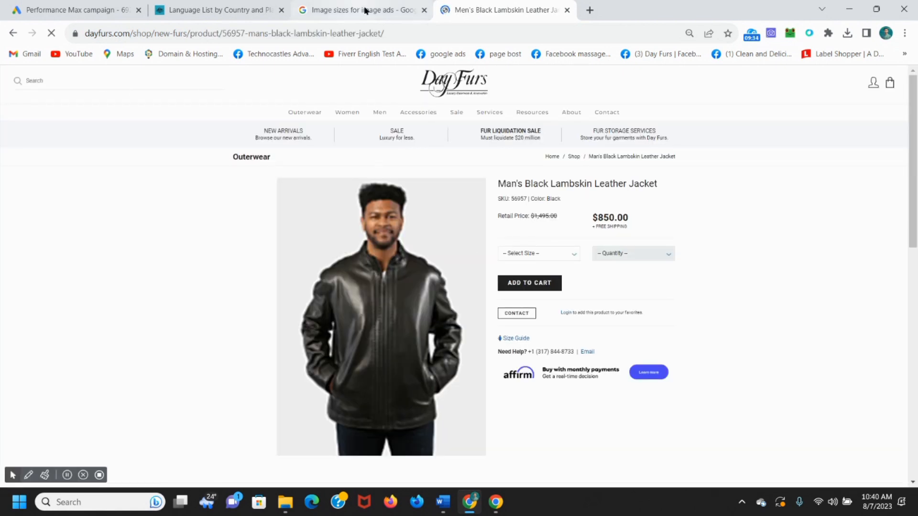
left_click(392, 32)
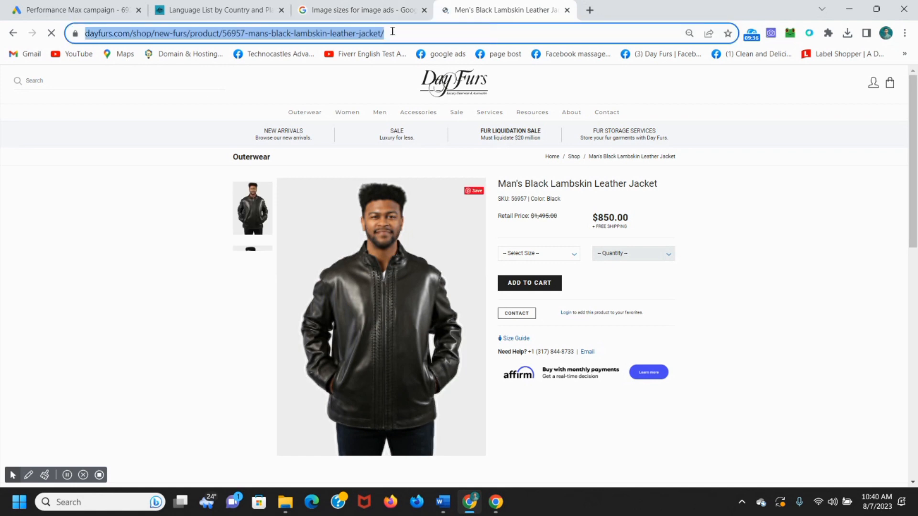
left_click(80, 6)
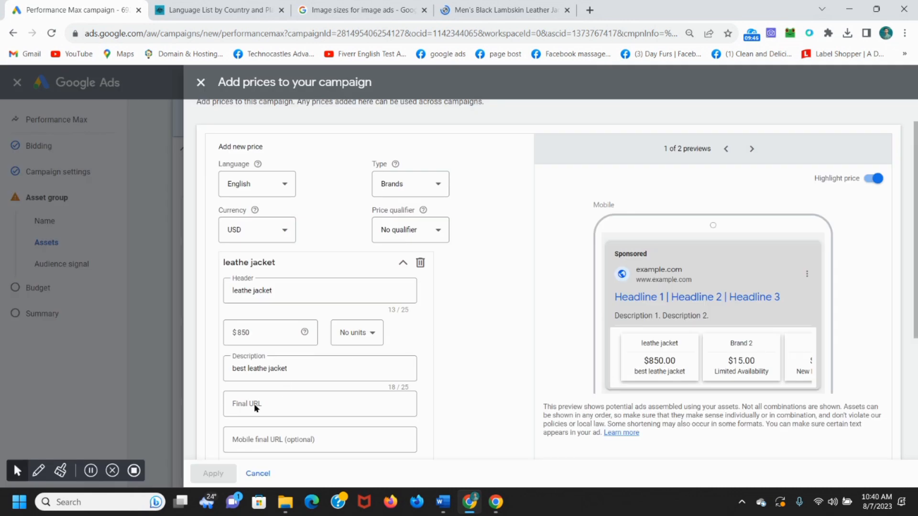
left_click(277, 404)
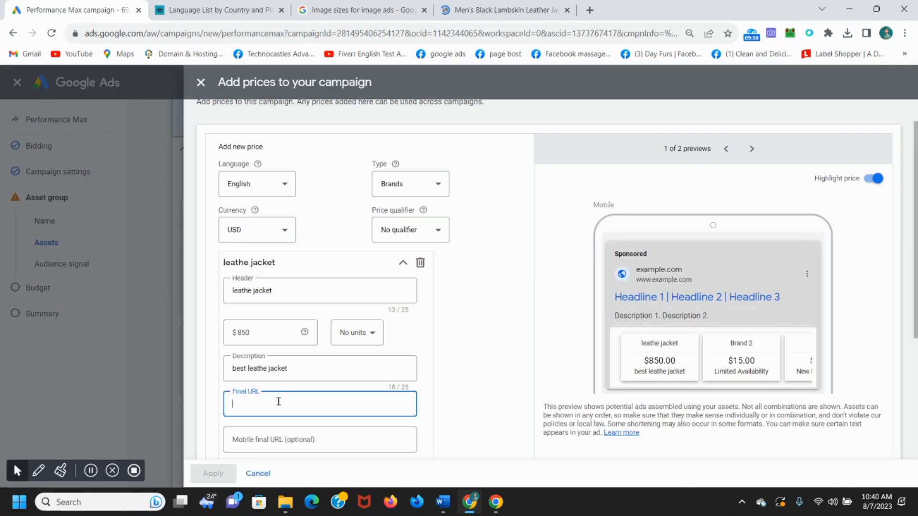
type("https://dayfurs.com/product/56957-mans-black-lambskin-leather-jacket/")
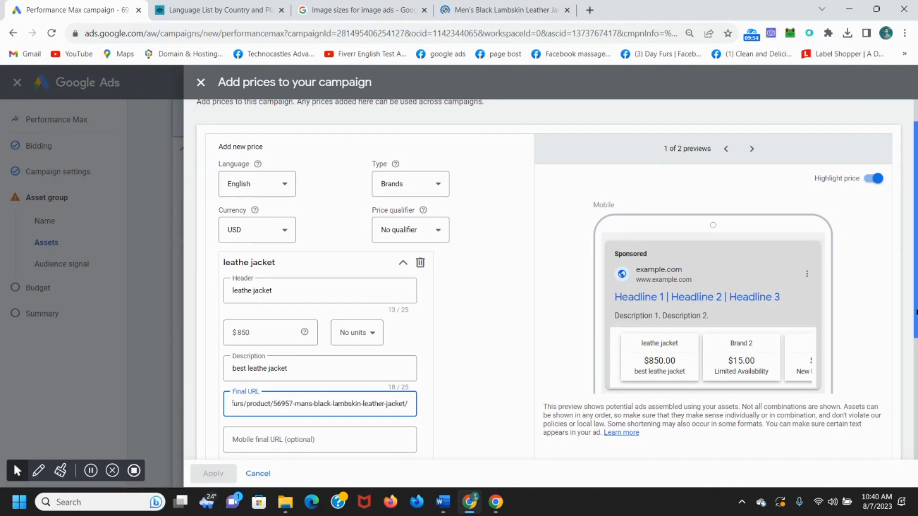
Step: Expand the second price asset, check the women's products on the Day Furs site and enter "Cashmere wrap" as its header
left_click_drag(915, 312, 892, 401)
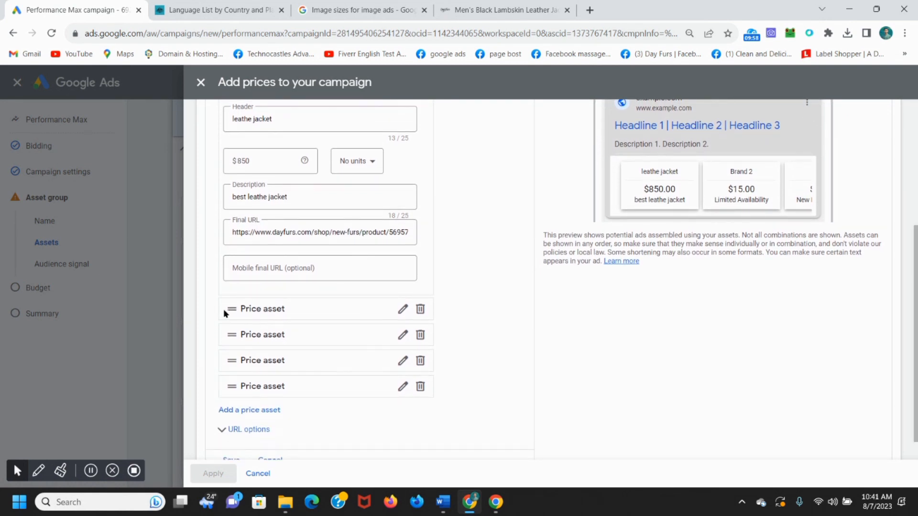
left_click(401, 311)
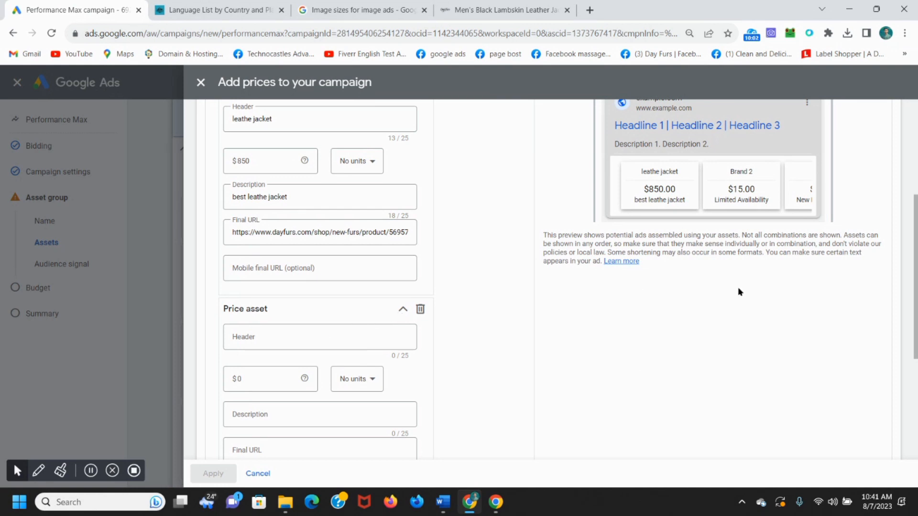
scroll(723, 311, "down", 2)
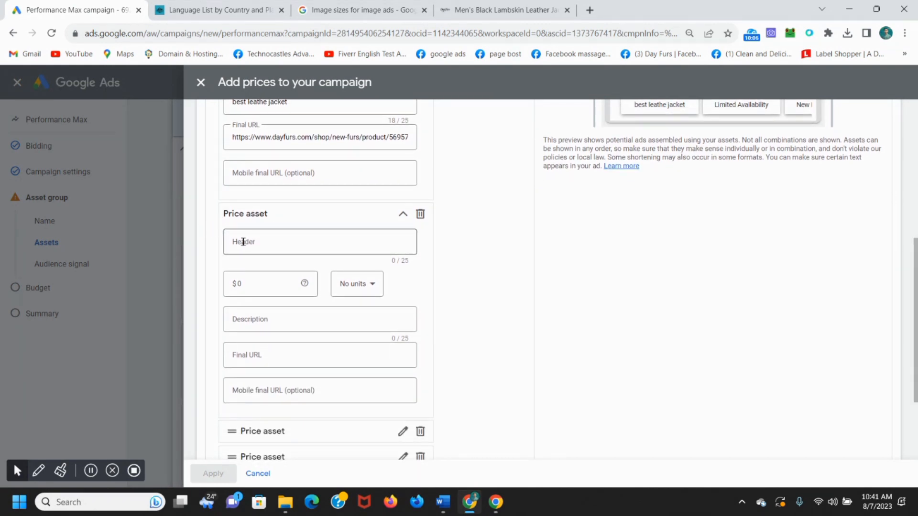
left_click(507, 9)
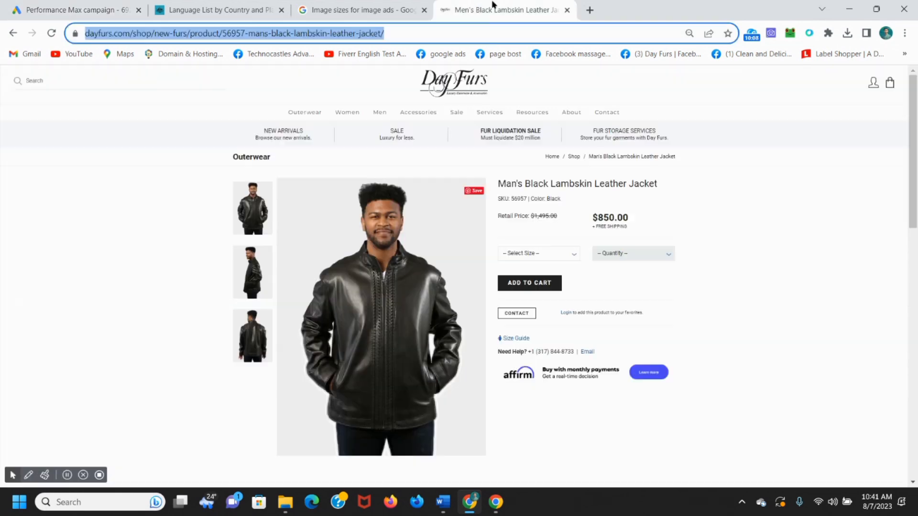
left_click(379, 112)
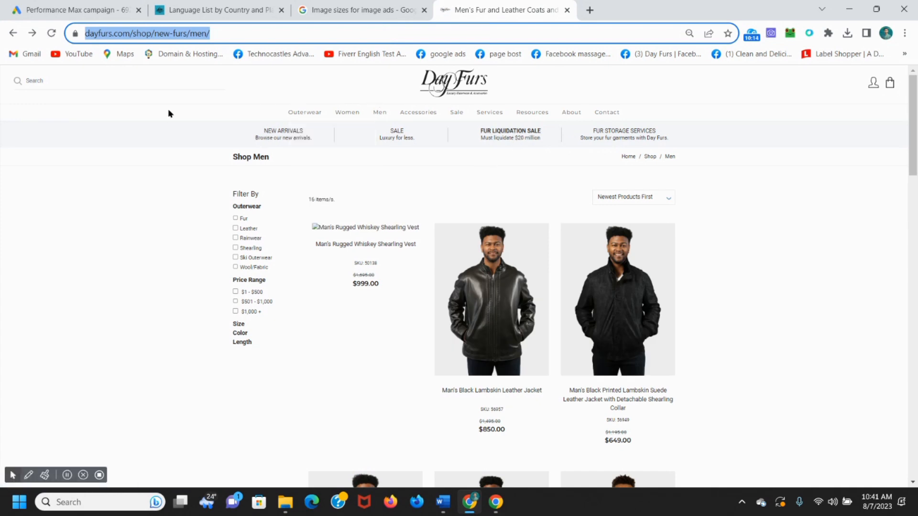
left_click(345, 114)
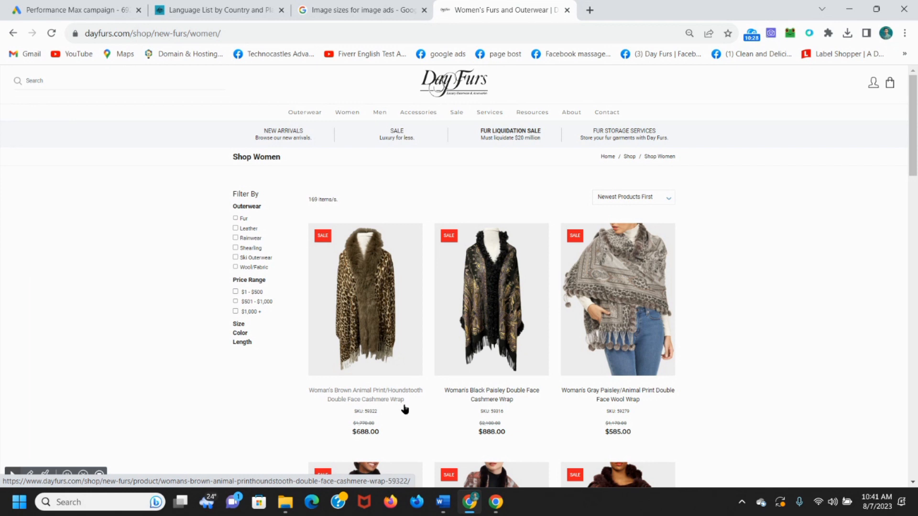
left_click(87, 10)
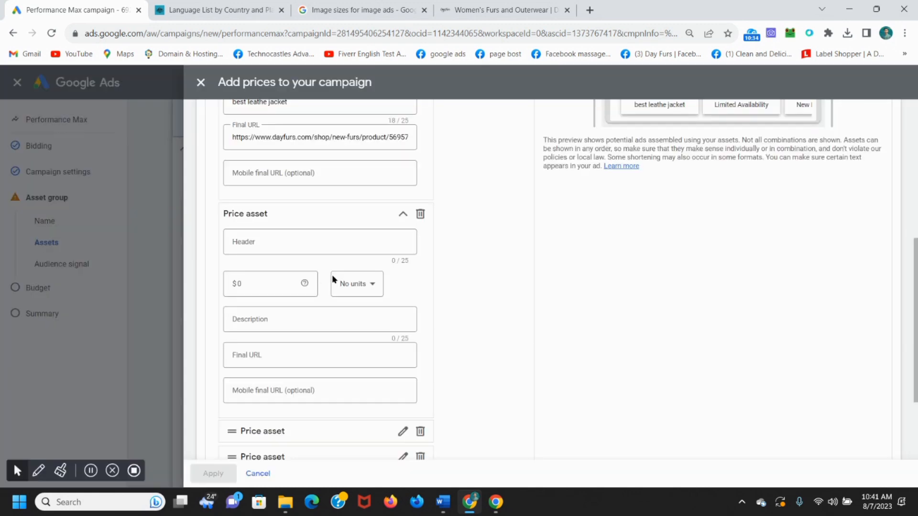
left_click(283, 240)
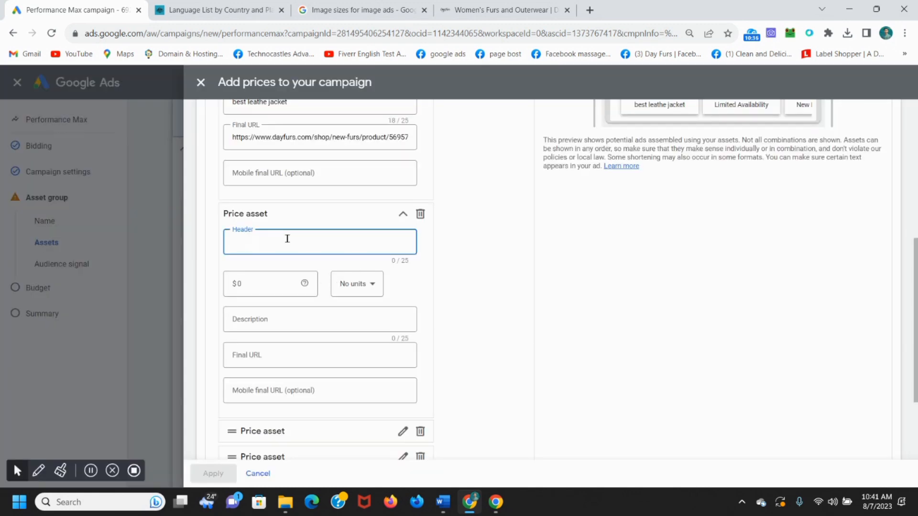
type("Cashmere wrap")
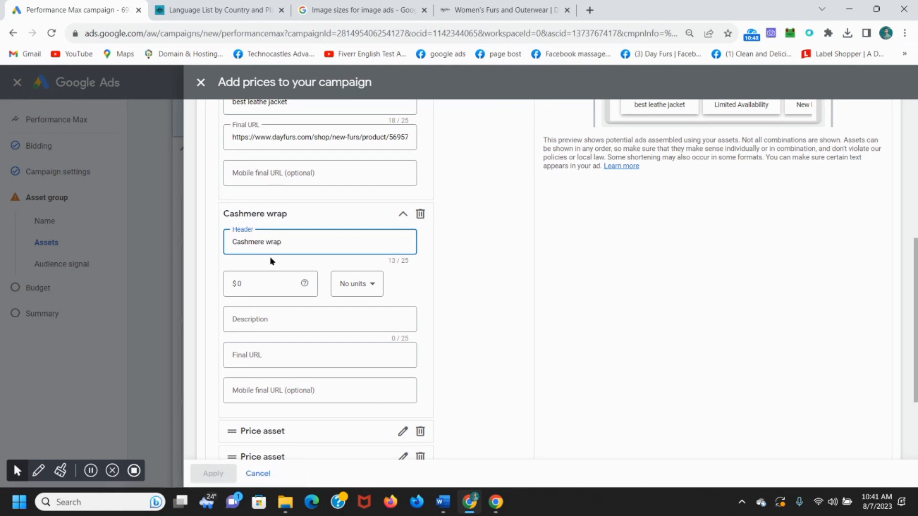
Step: Look up the brown animal print cashmere wrap's price on the Day Furs site and set the second price asset to $688
left_click(91, 472)
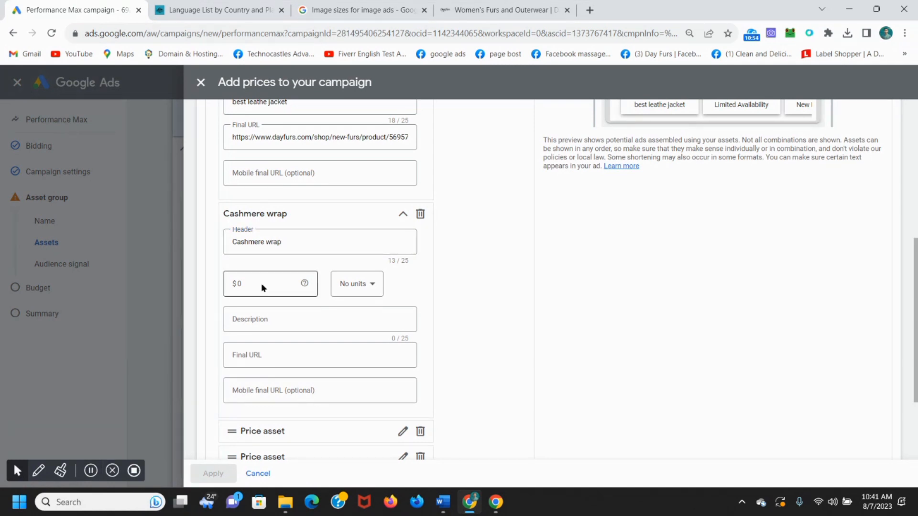
left_click(481, 8)
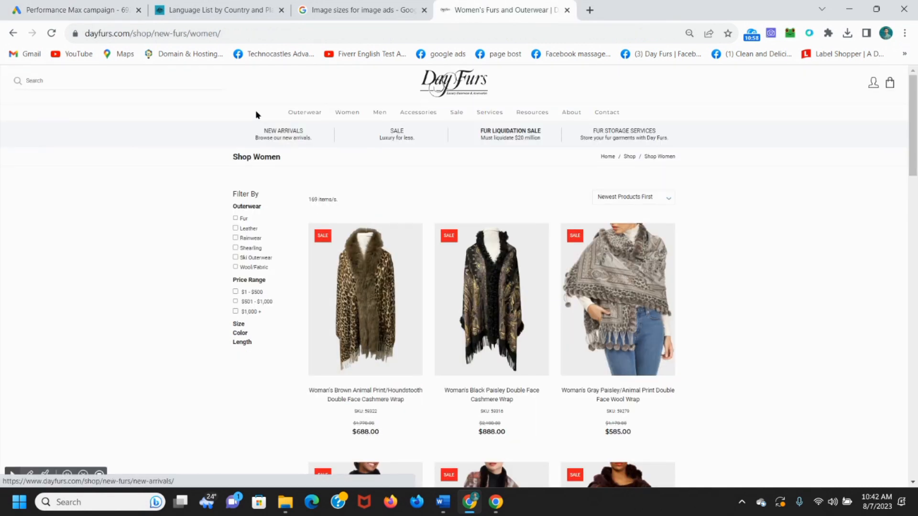
left_click(102, 9)
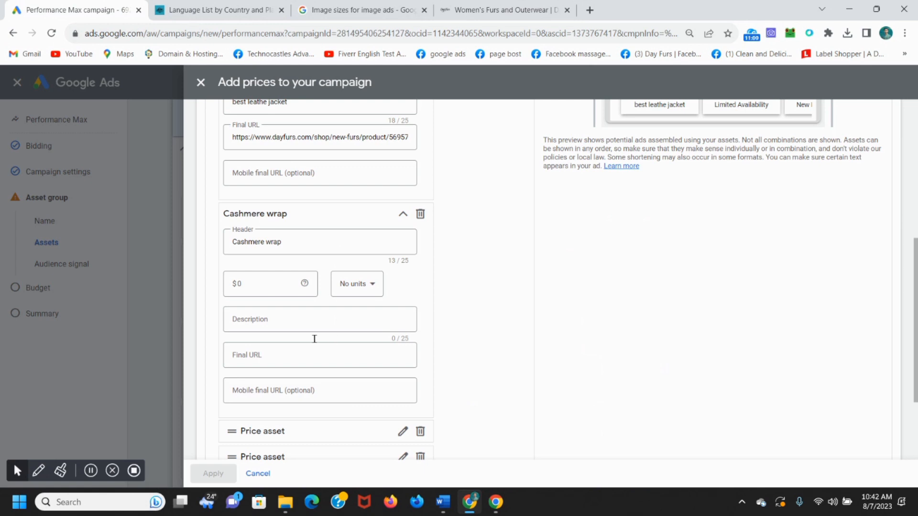
left_click(271, 283)
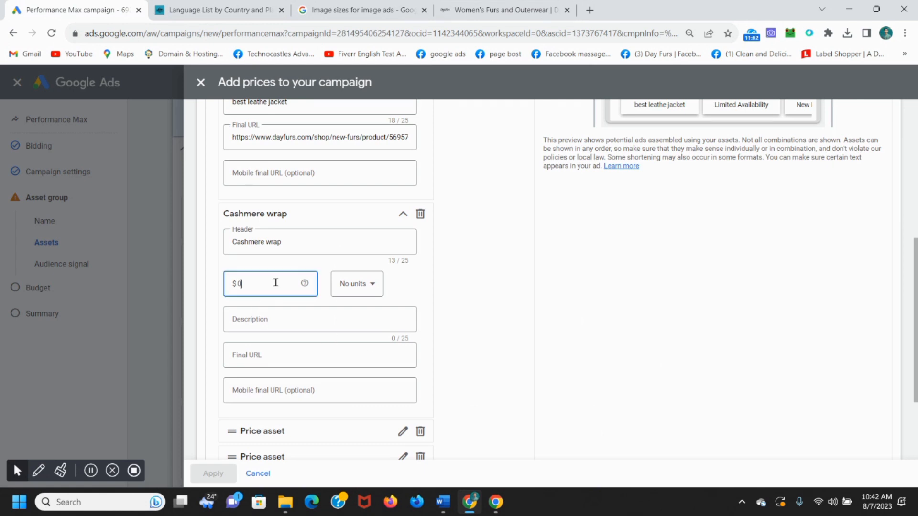
type("688")
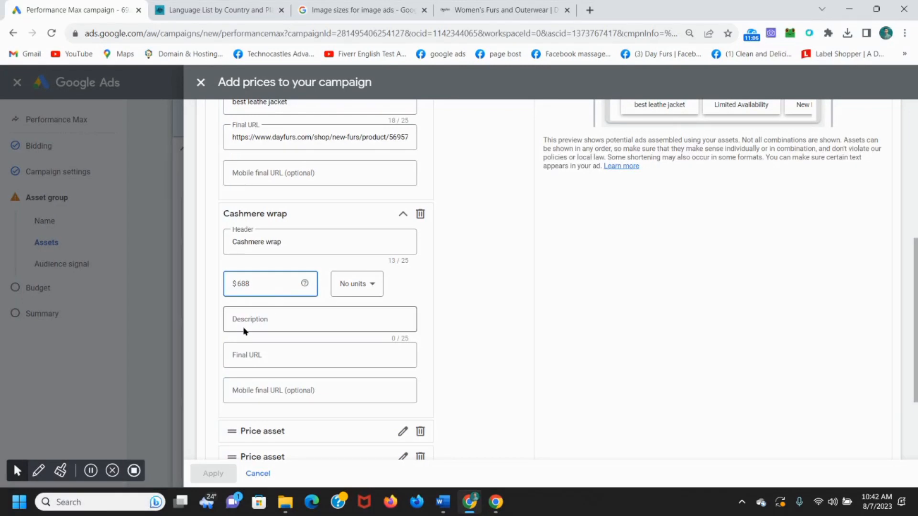
Step: Copy the second price asset's header into its description and put "best women" before it, giving "best women Cashmere wrap"
left_click(291, 241)
key("ctrl+a")
key("ctrl+c")
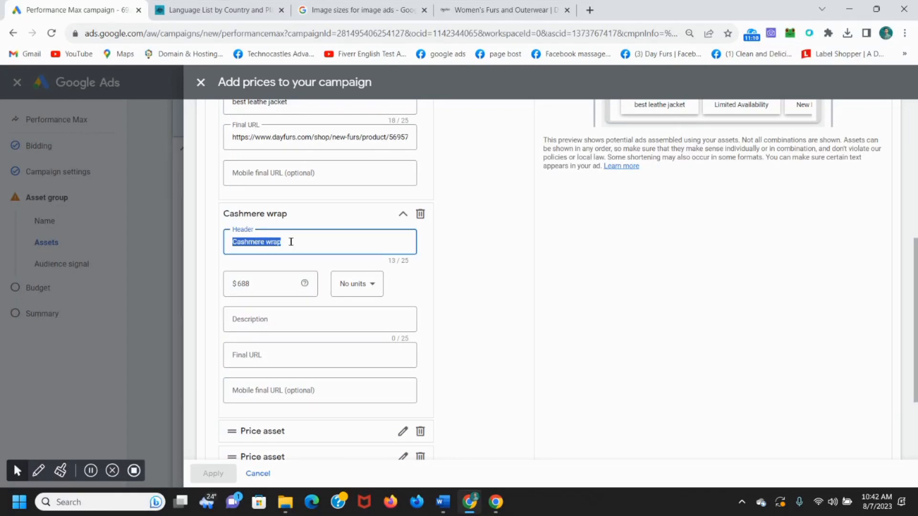
left_click(280, 320)
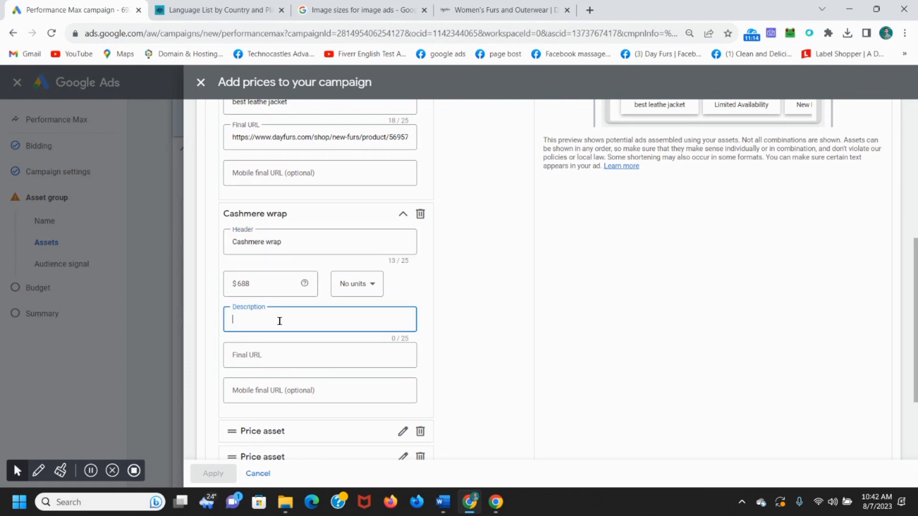
key("ctrl+v")
type("best ")
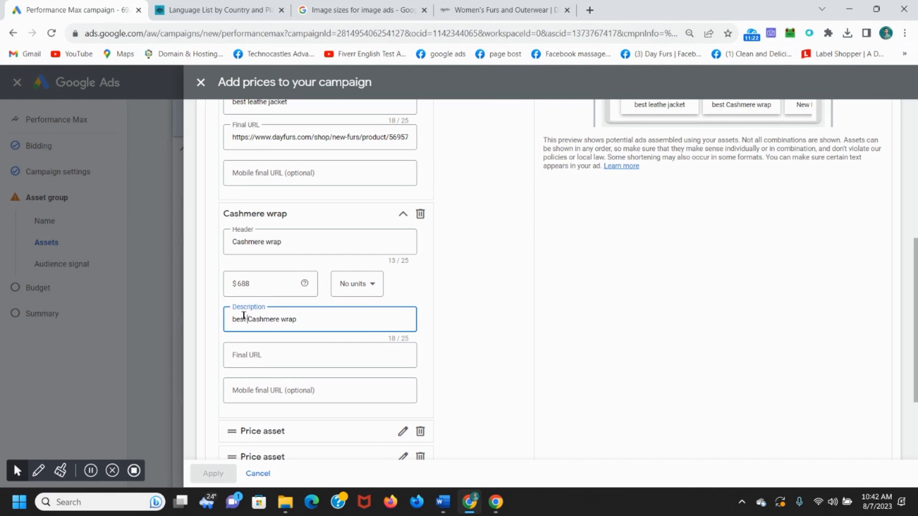
type("wo")
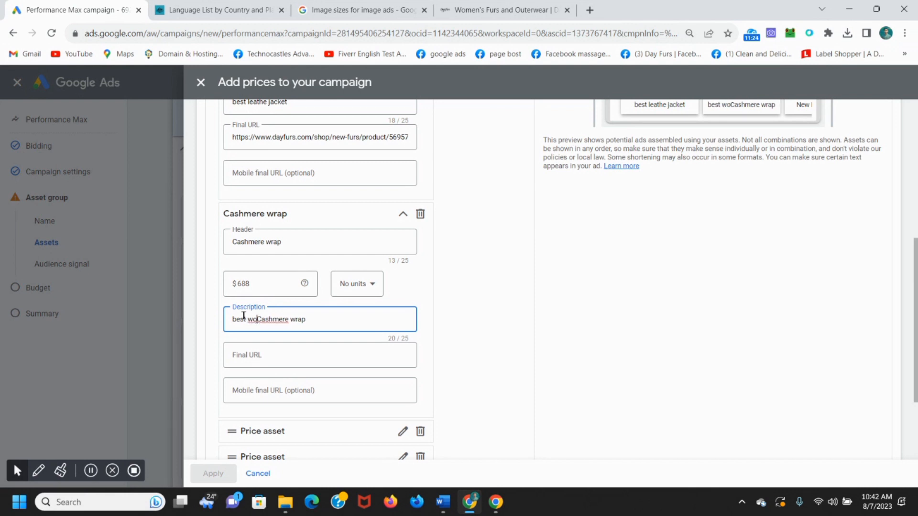
type("mne")
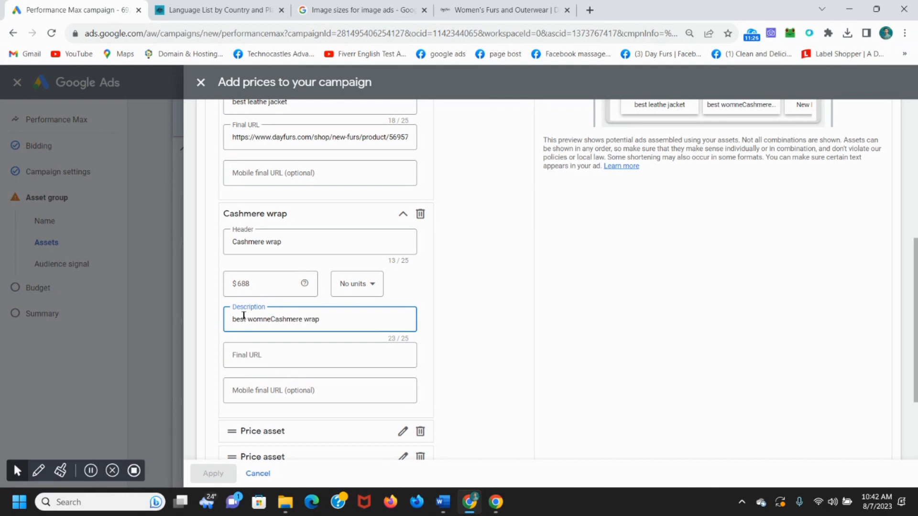
key("BackSpace")
key("BackSpace")
type("en")
Step: Copy the Woman's Brown Animal Print/Houndstooth Double Face Cashmere Wrap page address from the Day Furs site into the second price asset's final URL
left_click(321, 355)
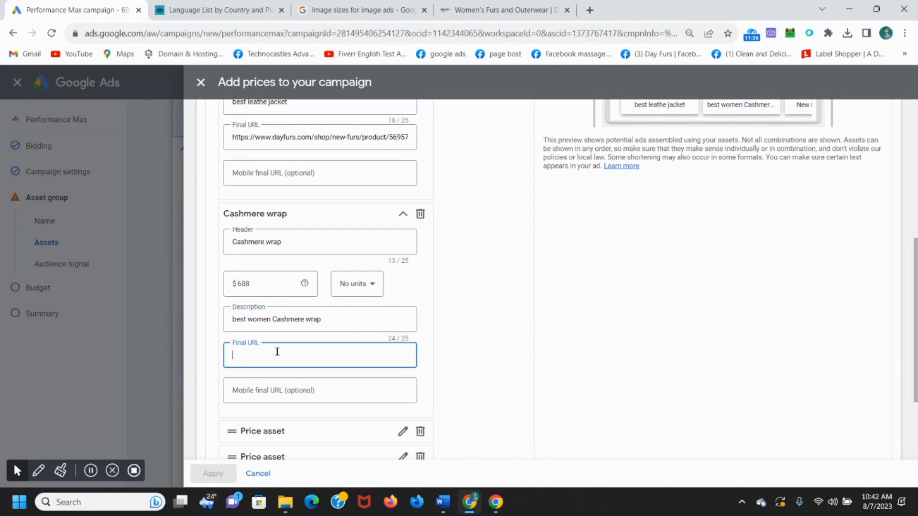
left_click(468, 6)
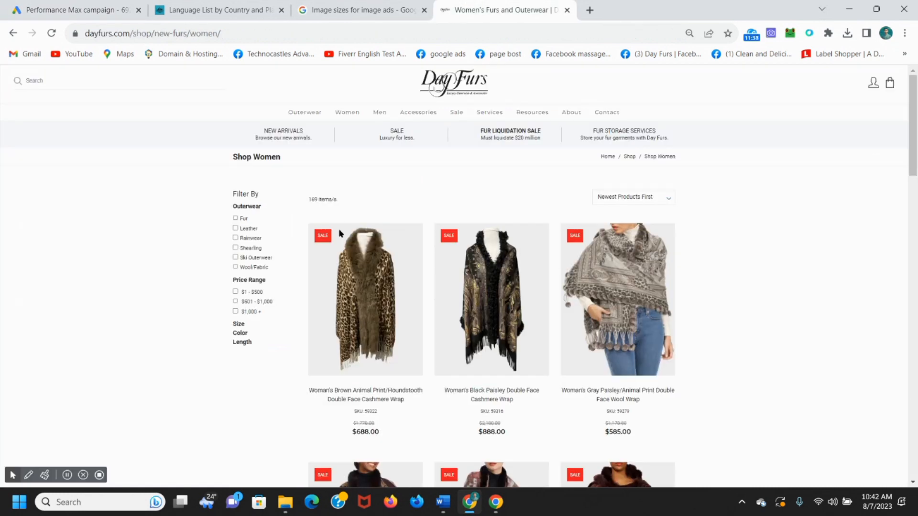
left_click(364, 305)
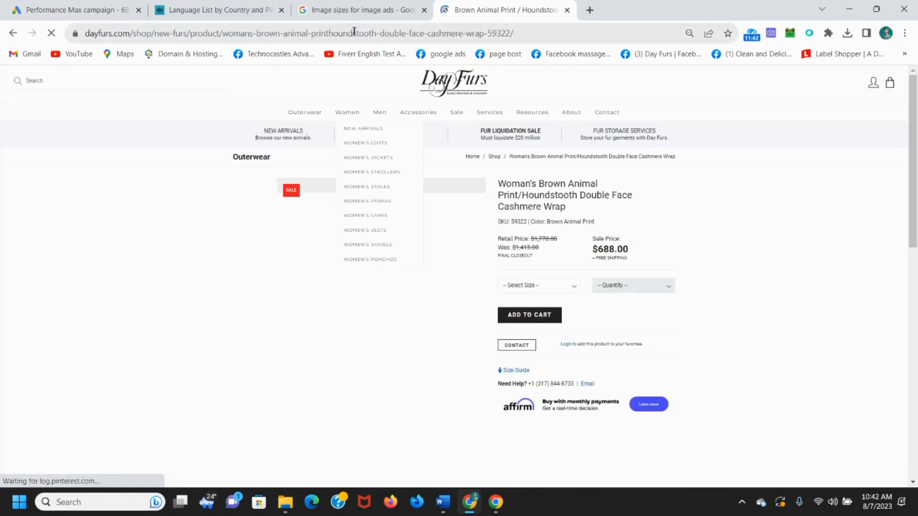
left_click(363, 34)
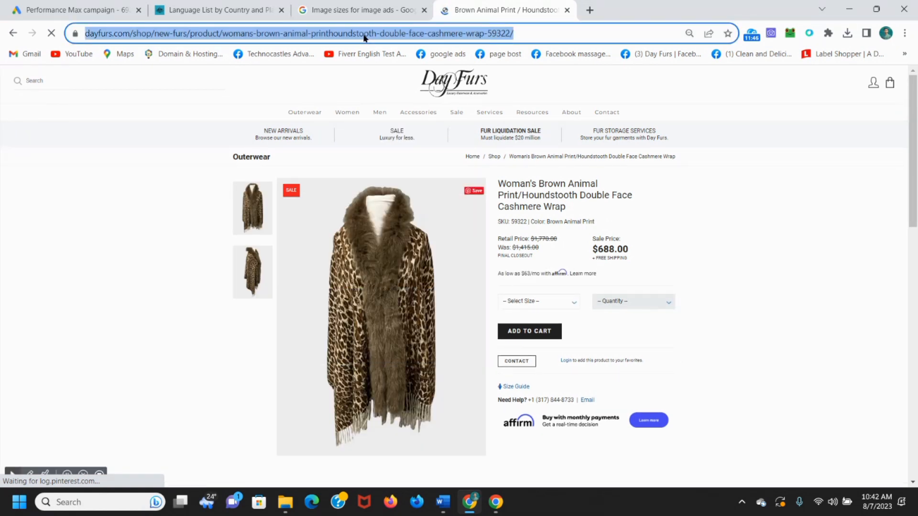
left_click(101, 13)
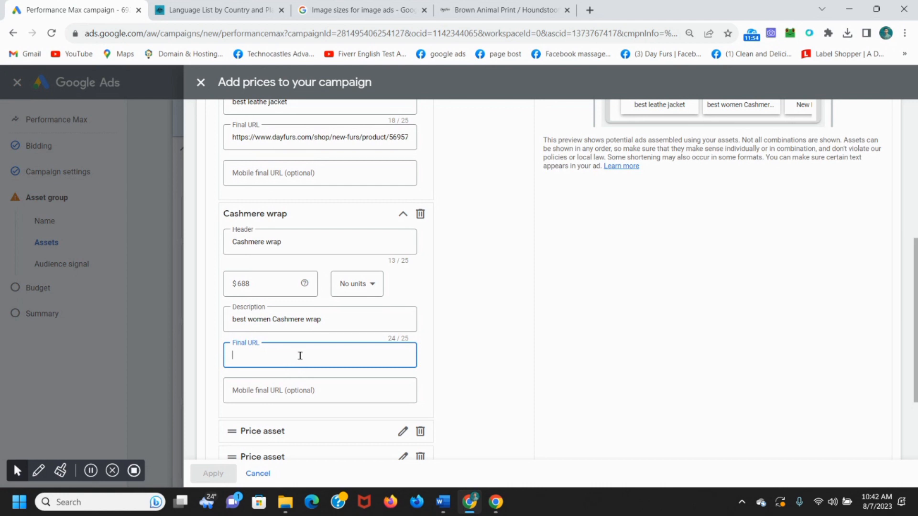
key("ctrl+v")
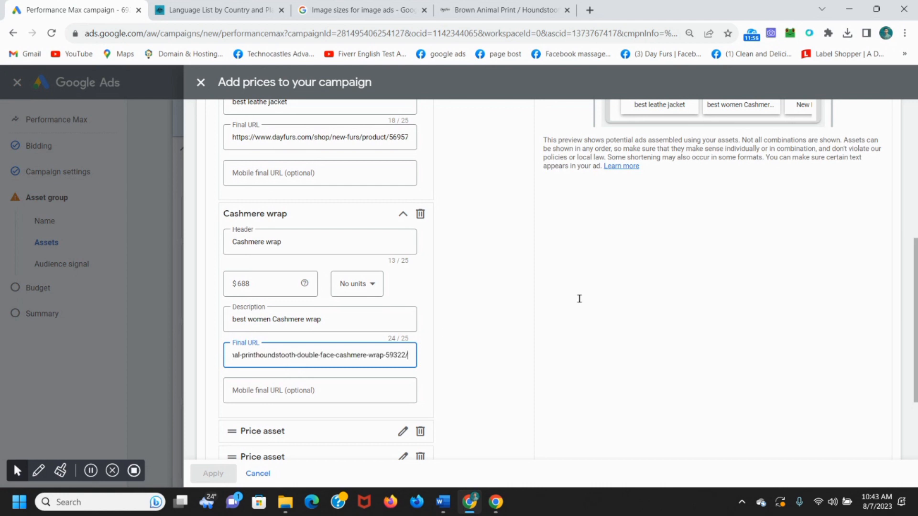
Step: Try to save the price set with the leather jacket and Cashmere wrap assets filled in
scroll(915, 314, "down", 2)
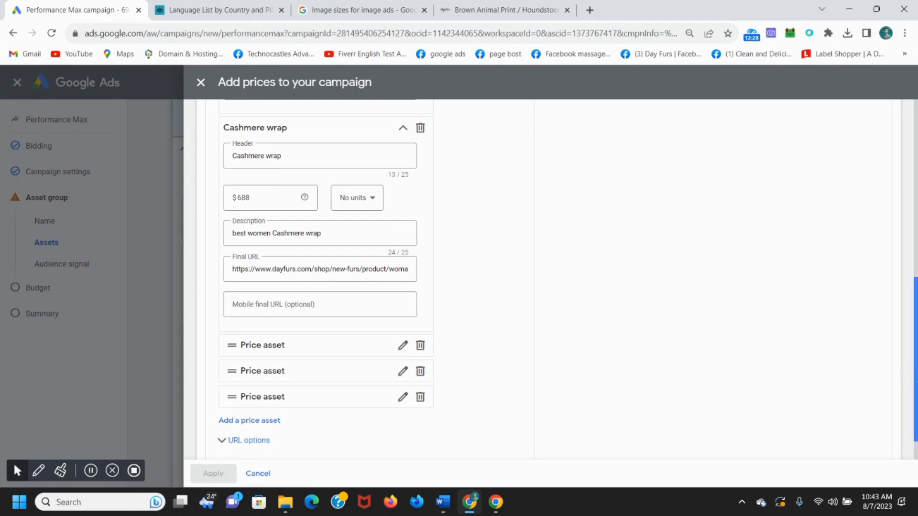
left_click_drag(917, 380, 917, 403)
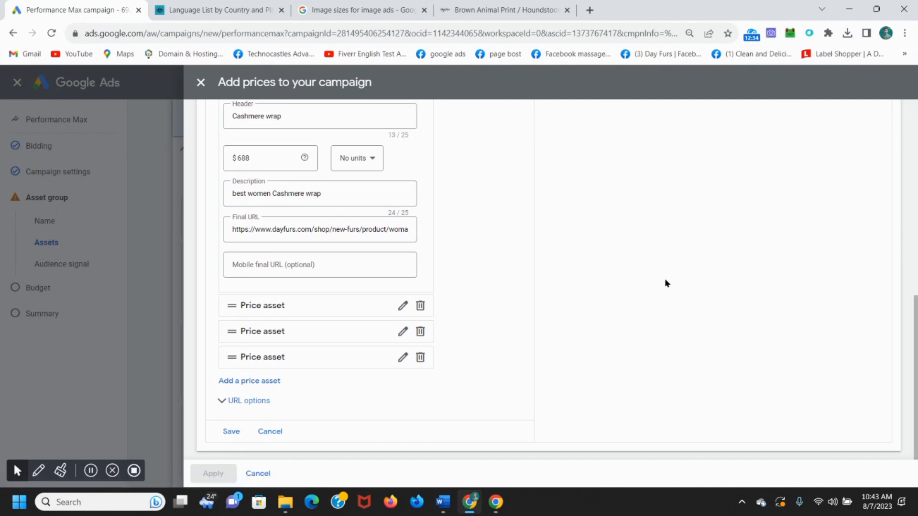
left_click(232, 432)
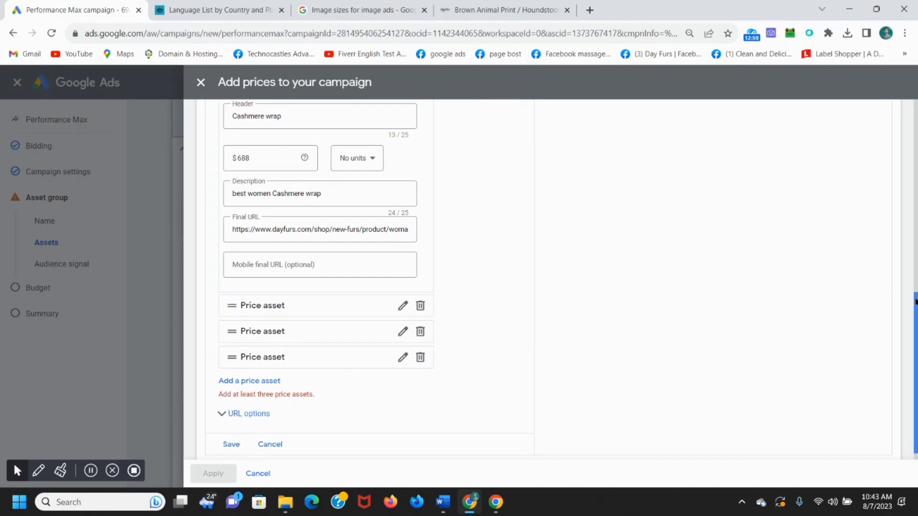
left_click_drag(914, 301, 913, 271)
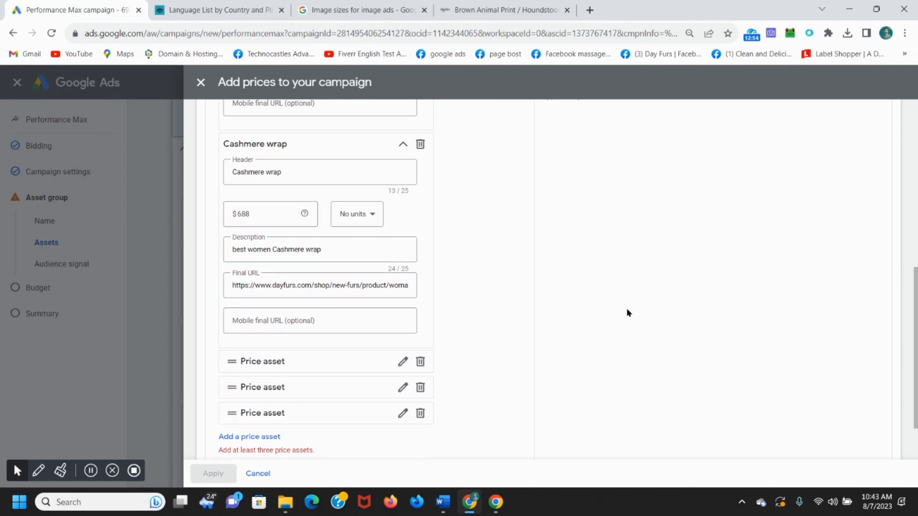
Step: Try to save the price set once more and leave the price assets without adding them to the campaign
left_click_drag(913, 316, 913, 348)
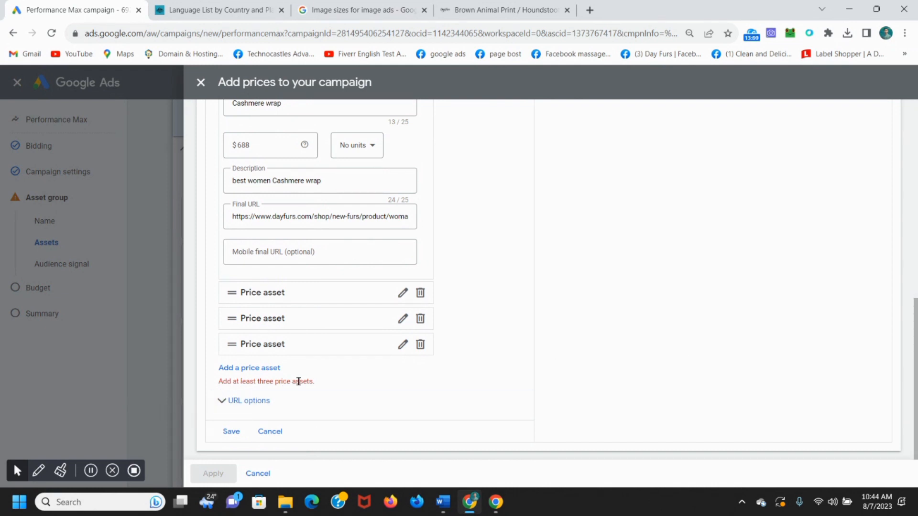
left_click(231, 432)
left_click(201, 82)
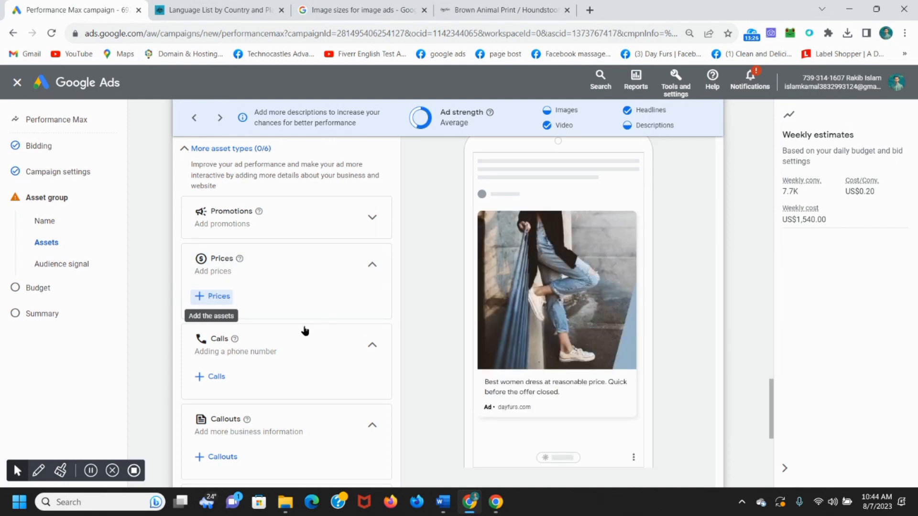
Step: Start a new call asset for the campaign and set its country to Bangladesh
left_click(215, 378)
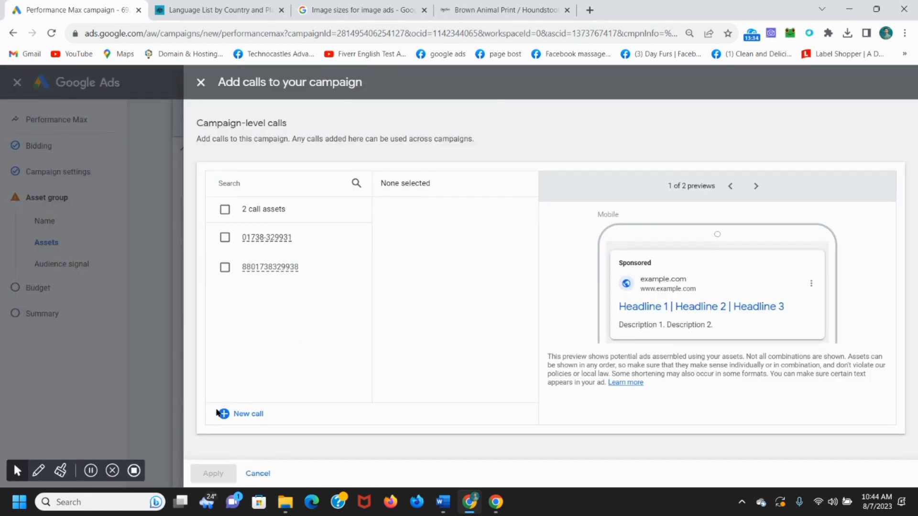
left_click(242, 418)
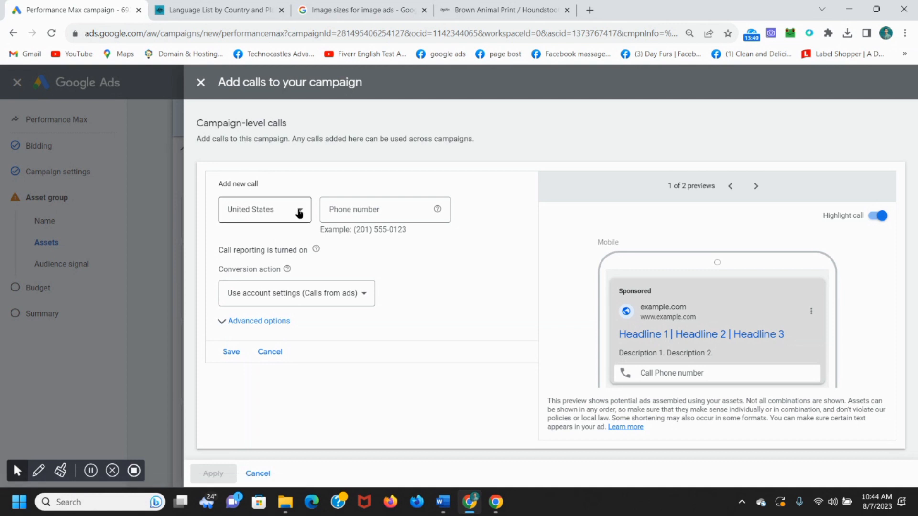
left_click(299, 213)
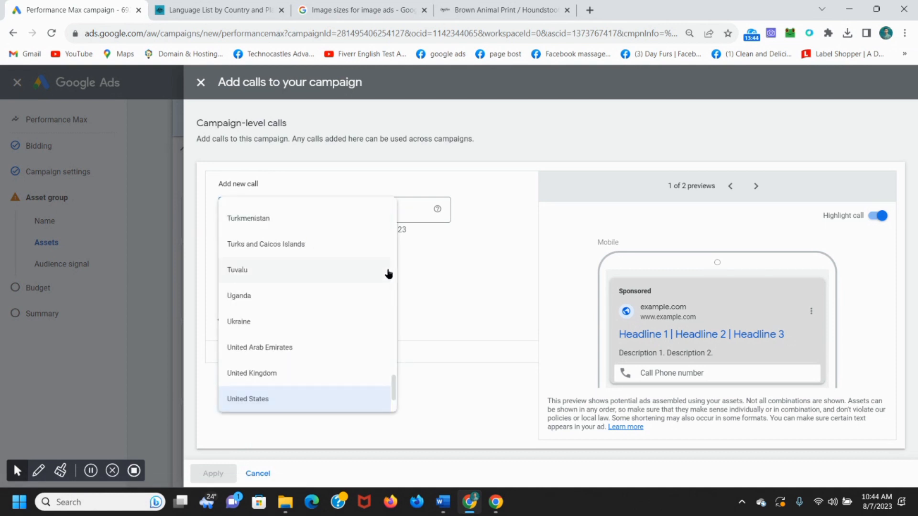
left_click_drag(391, 381, 390, 213)
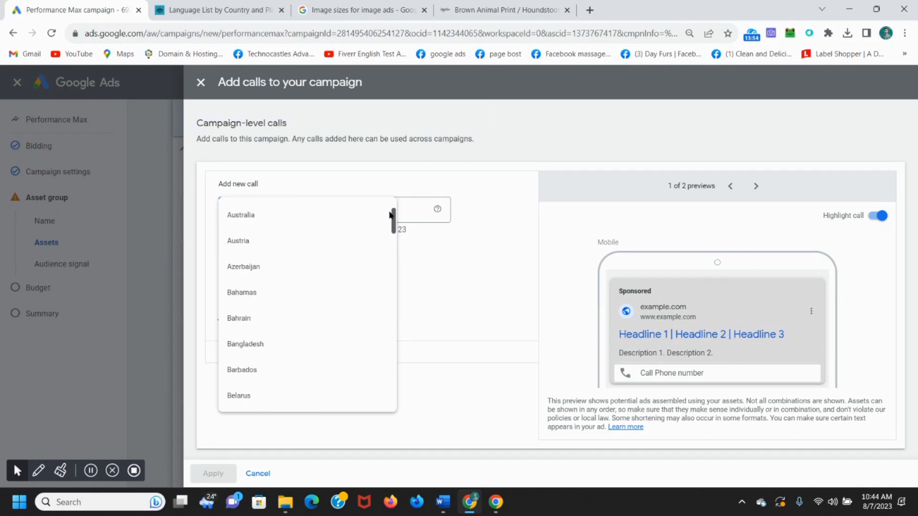
left_click(263, 343)
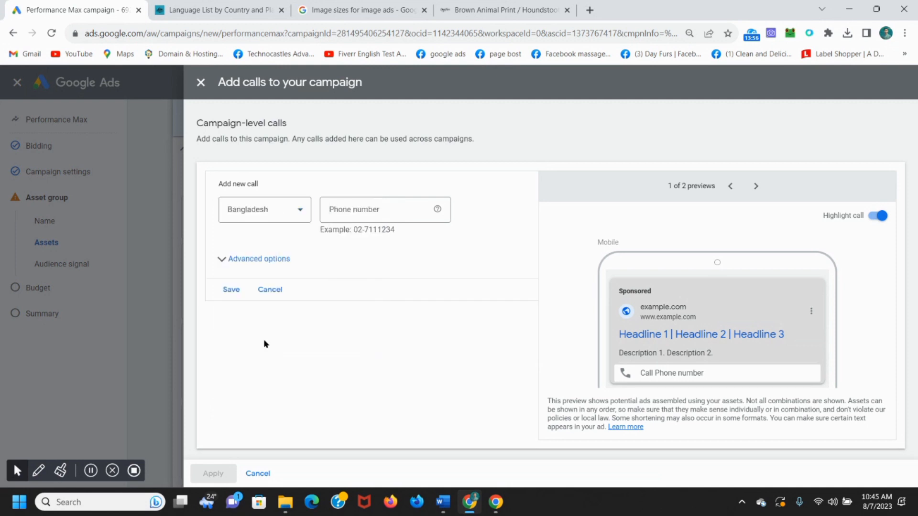
Step: Fill in the call asset's phone number with the browser's saved number, save the asset and apply it to the campaign
left_click(375, 209)
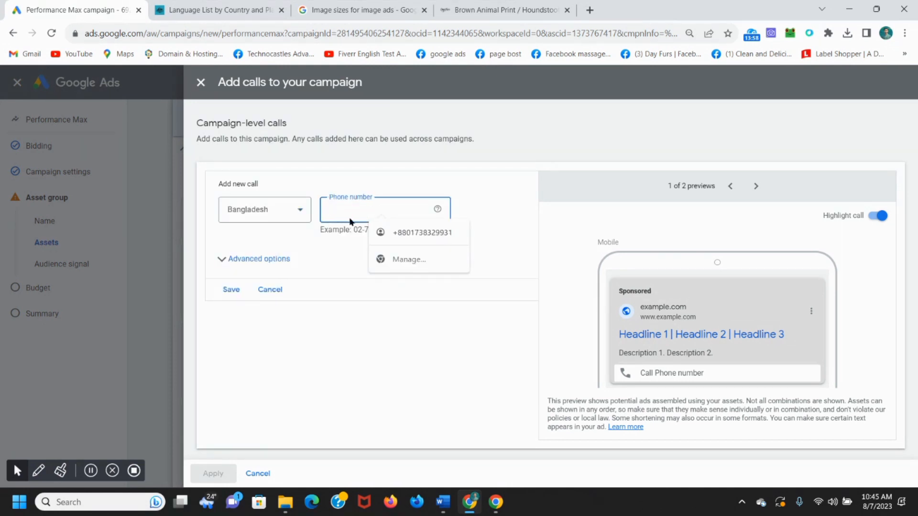
left_click(405, 236)
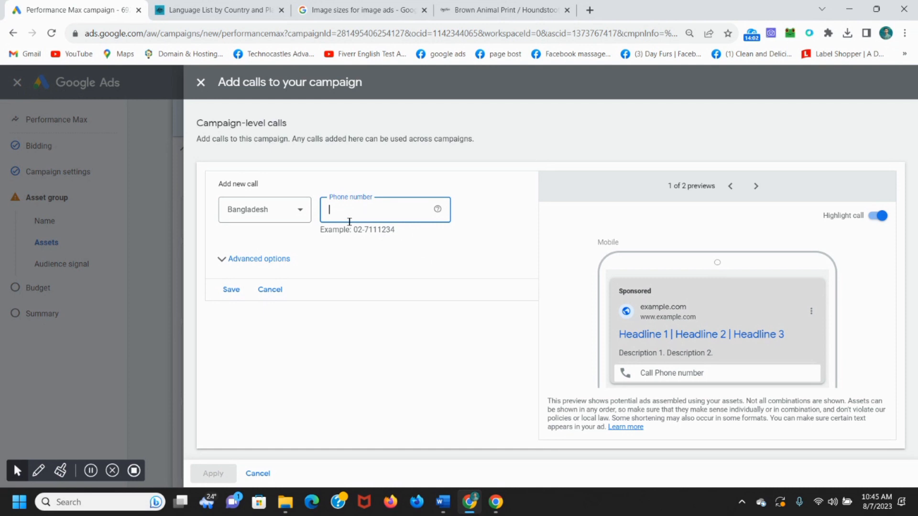
left_click(385, 210)
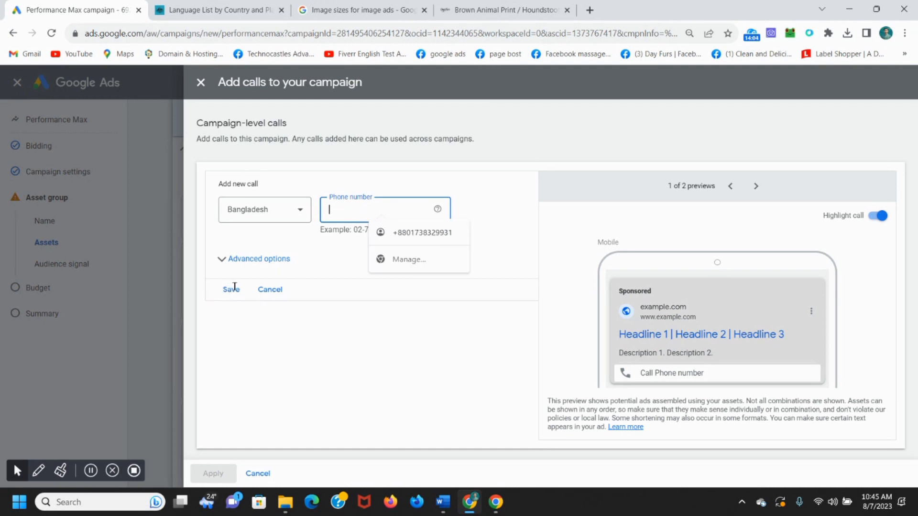
left_click(443, 241)
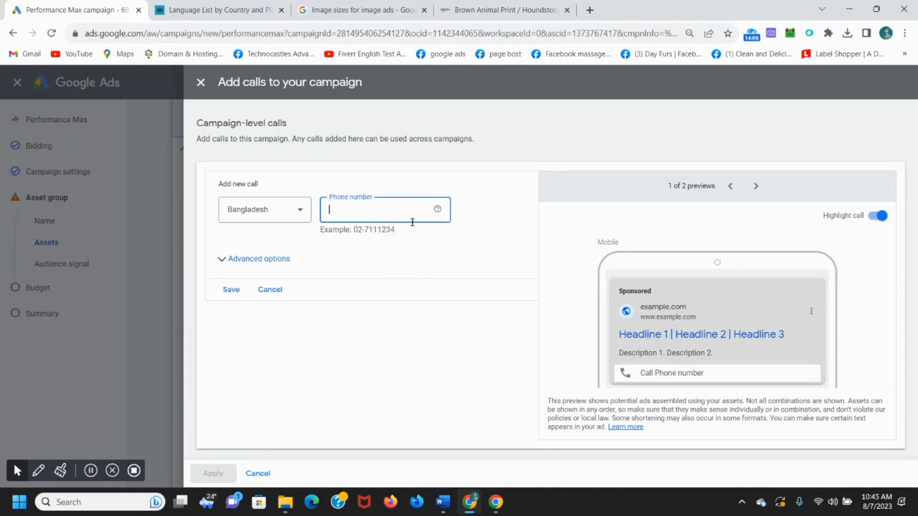
left_click(381, 209)
key("Down")
key("Return")
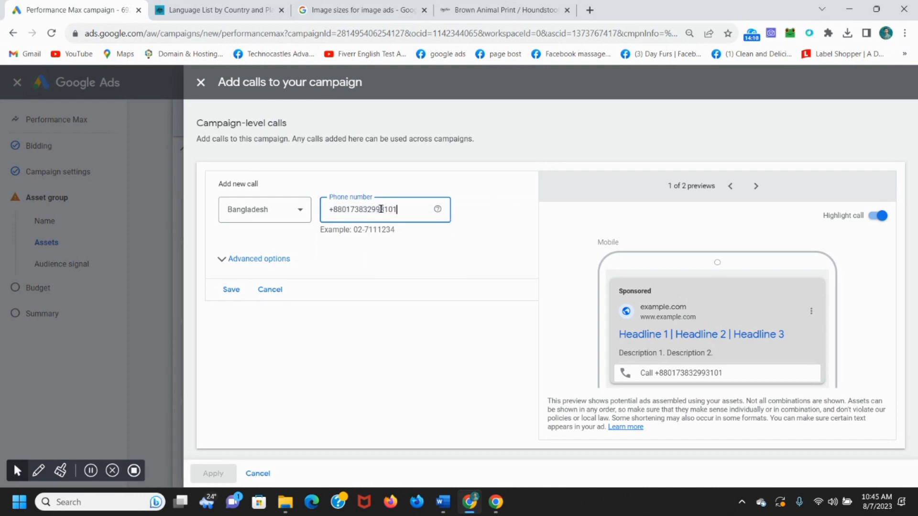
type("179")
key("BackSpace")
key("BackSpace")
key("BackSpace")
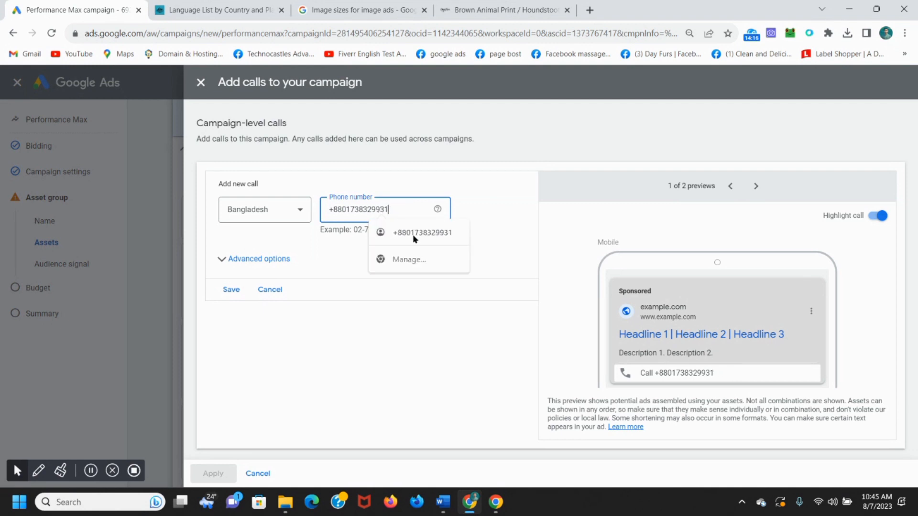
left_click(234, 289)
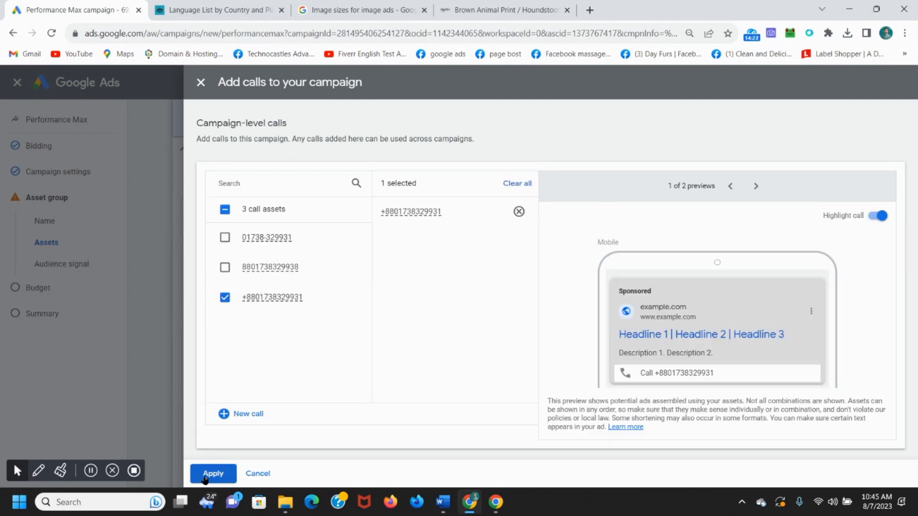
left_click(212, 474)
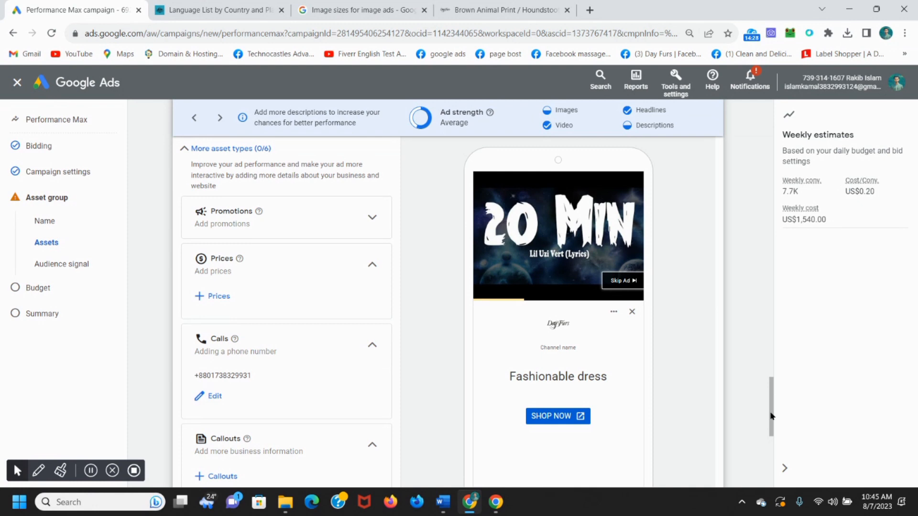
Step: Open the campaign-level callouts for the campaign
scroll(767, 432, "down", 1)
scroll(766, 432, "down", 3)
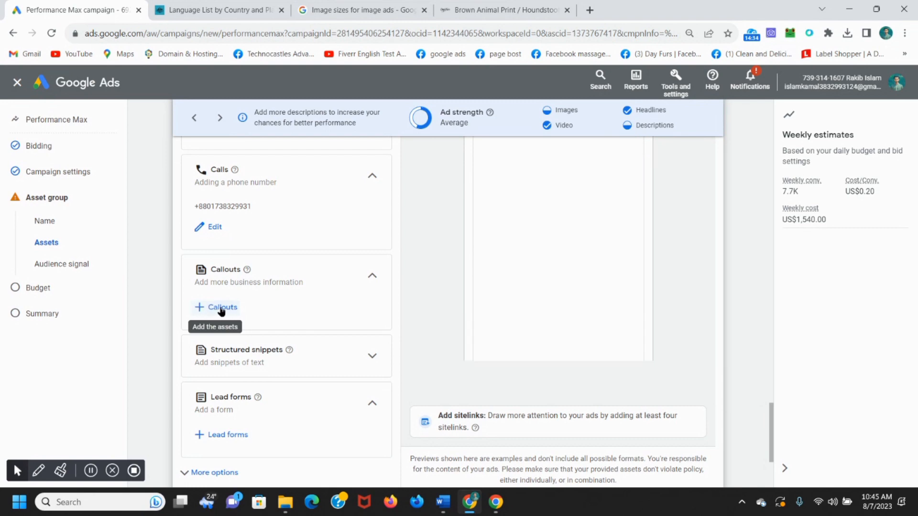
left_click(222, 308)
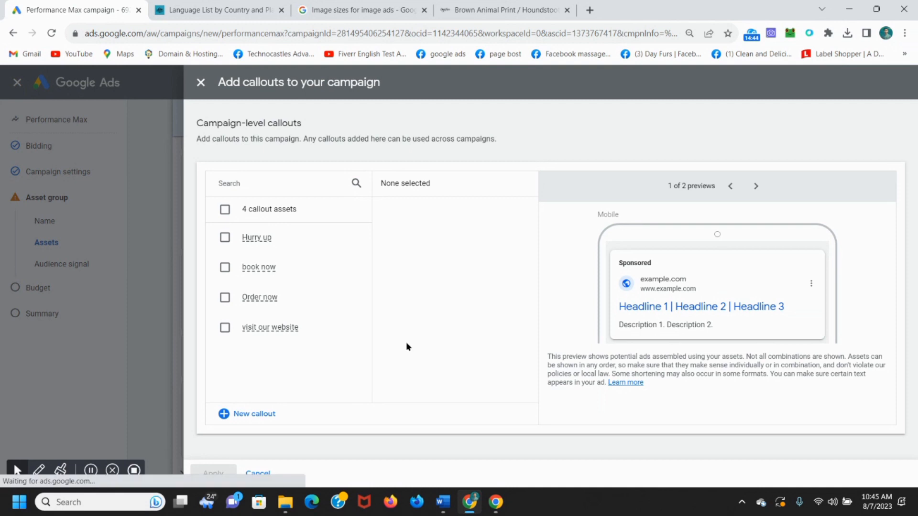
left_click(228, 413)
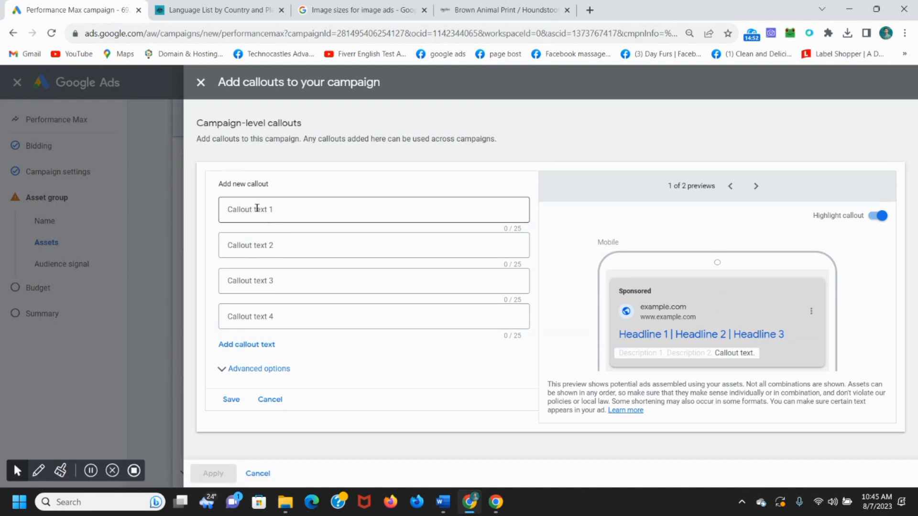
left_click(286, 210)
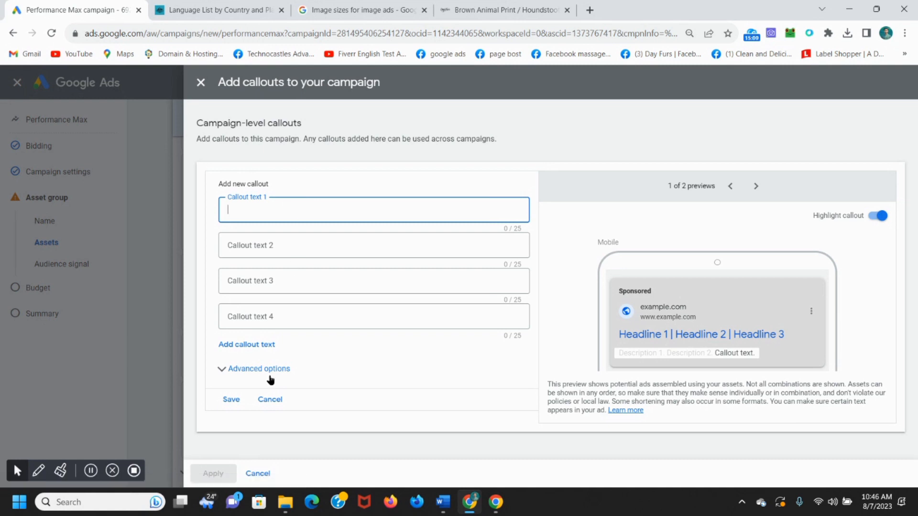
left_click(268, 399)
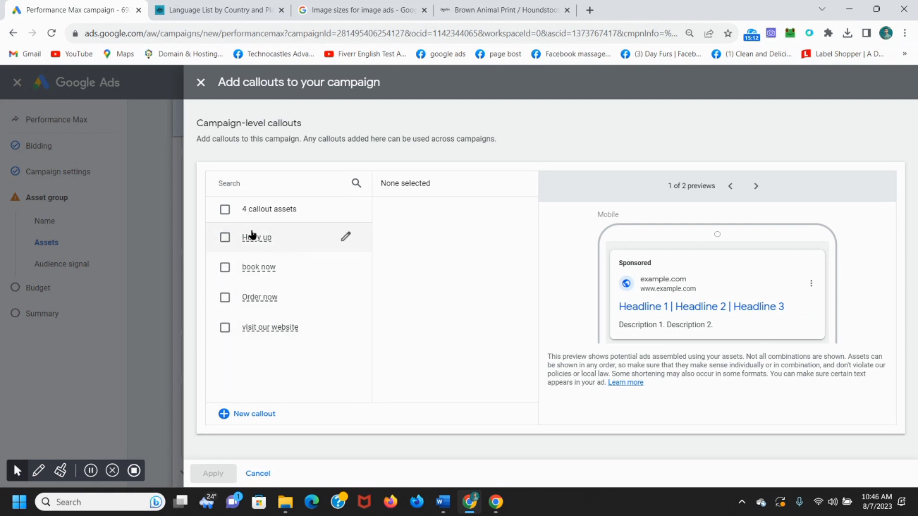
Step: Select the existing callouts, clear "Hurry up", "book now" and "visit our website", and apply only "Order now" to the campaign
left_click(225, 238)
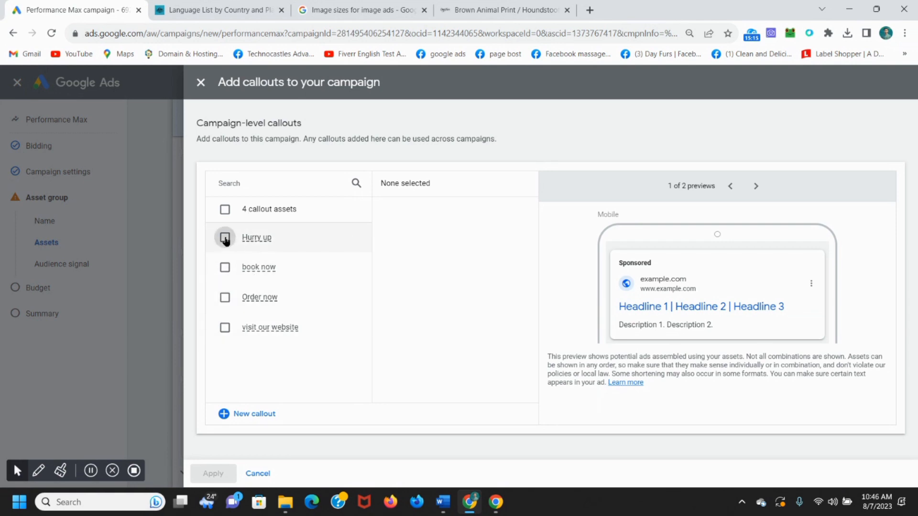
left_click(225, 269)
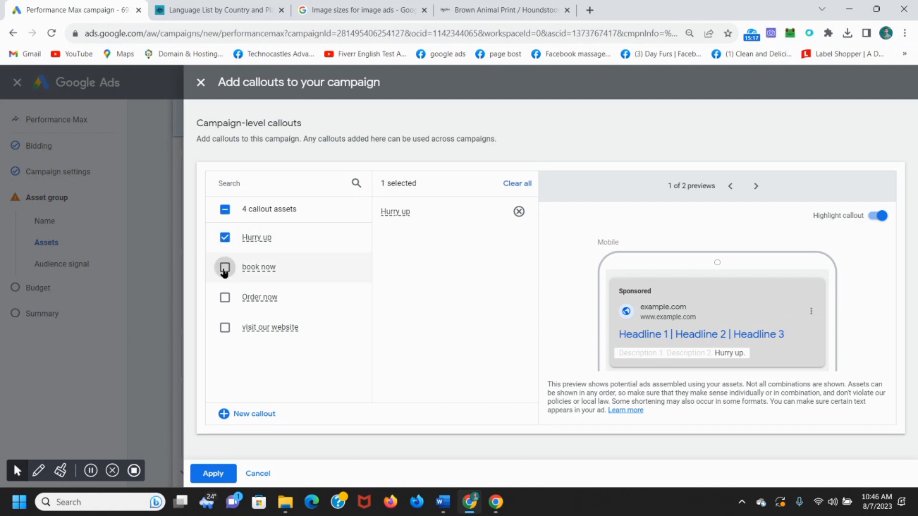
left_click(225, 298)
left_click(225, 328)
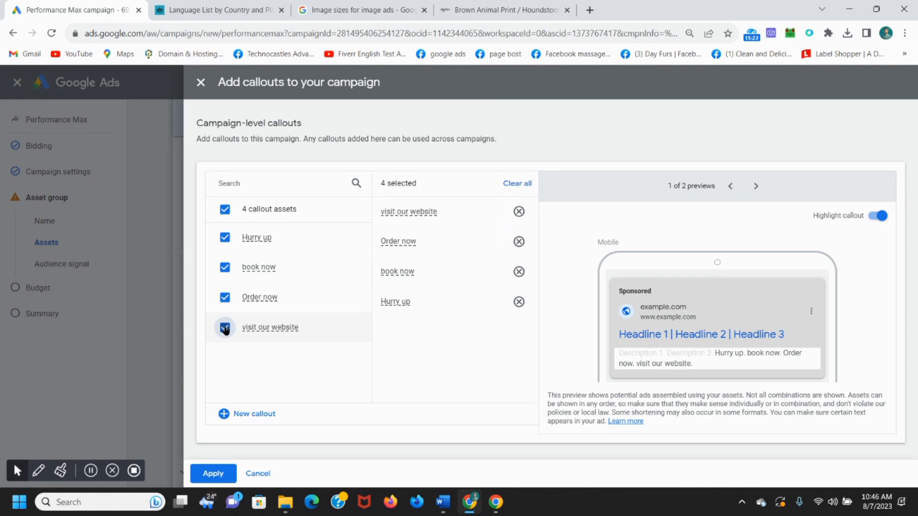
left_click(225, 238)
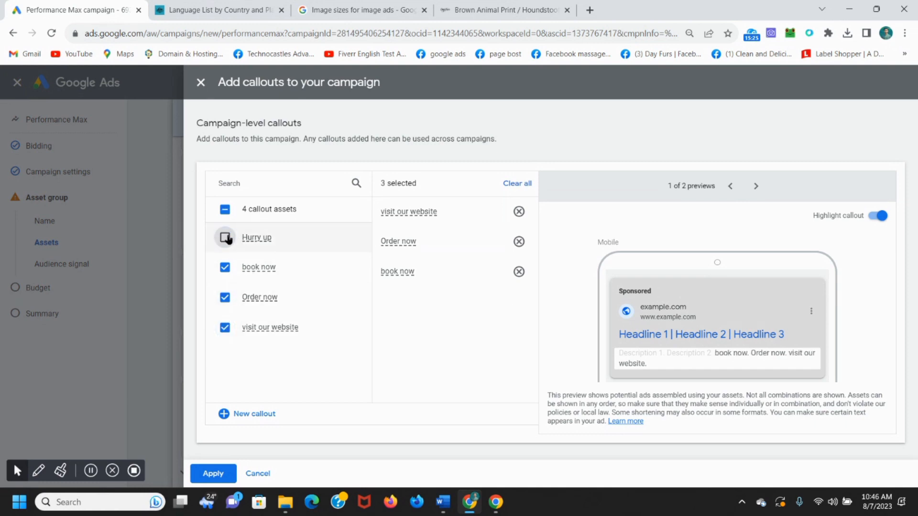
left_click(224, 268)
left_click(224, 328)
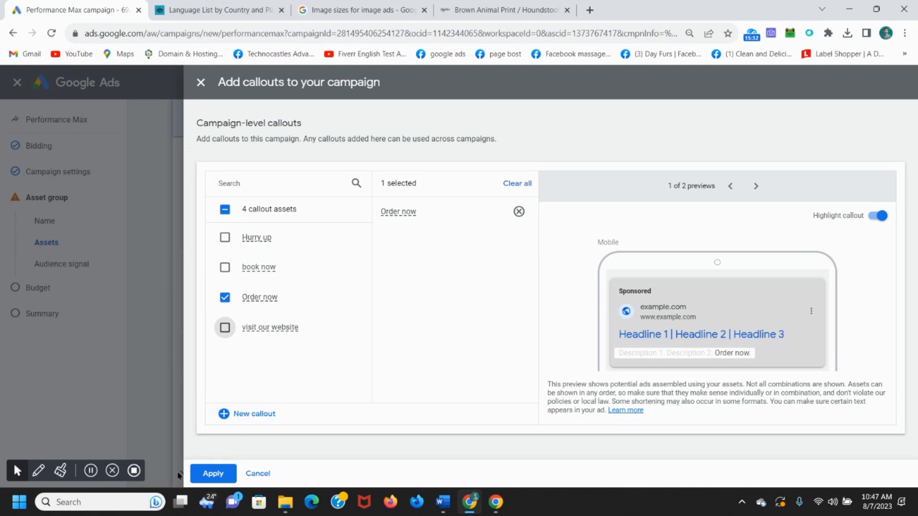
left_click(213, 472)
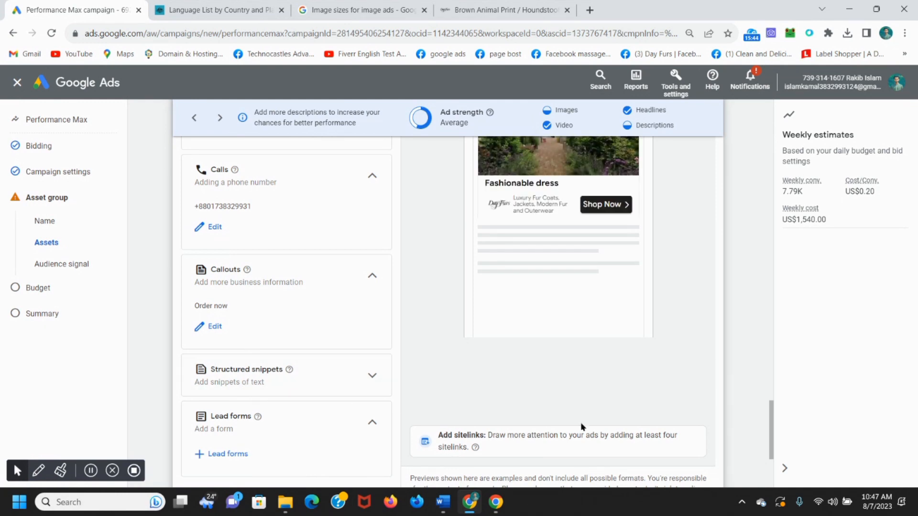
Step: Start a new lead form with a first name and "800 usd" as the headline and "dayfurs.com" as the business name
scroll(771, 465, "down", 2)
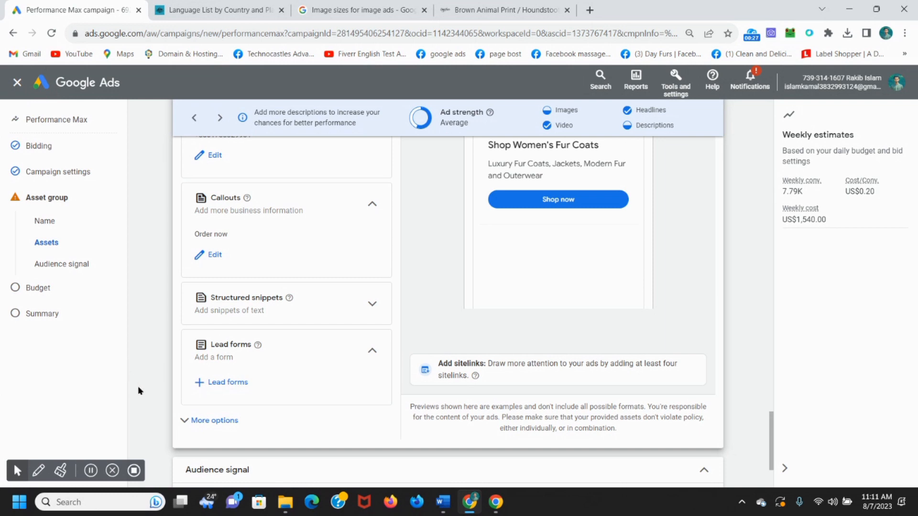
left_click(200, 385)
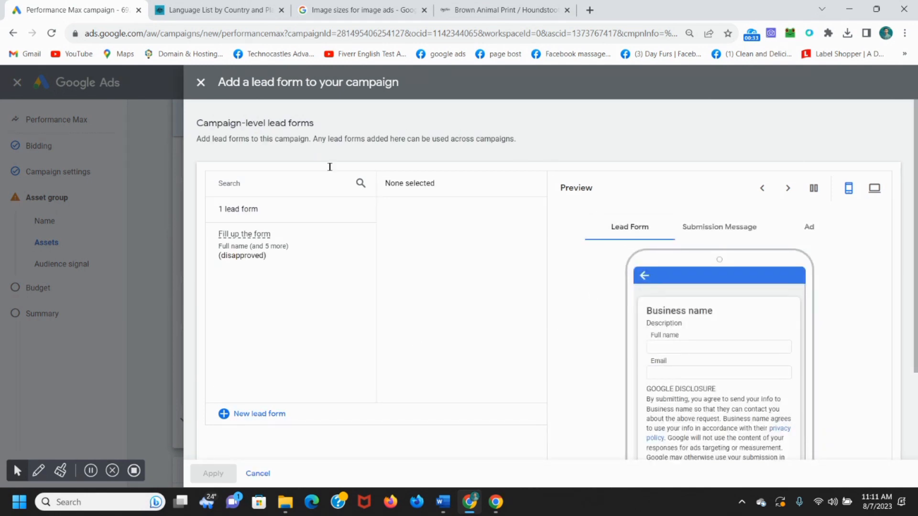
left_click(224, 414)
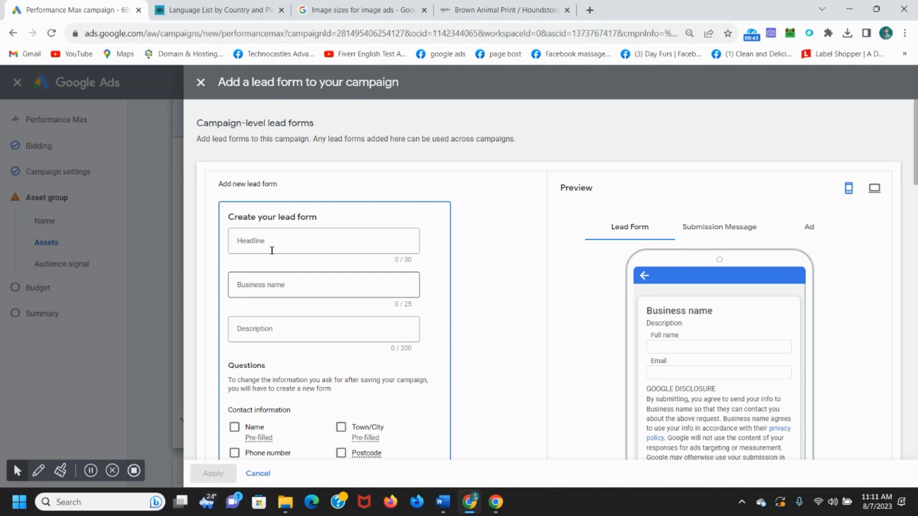
left_click(284, 243)
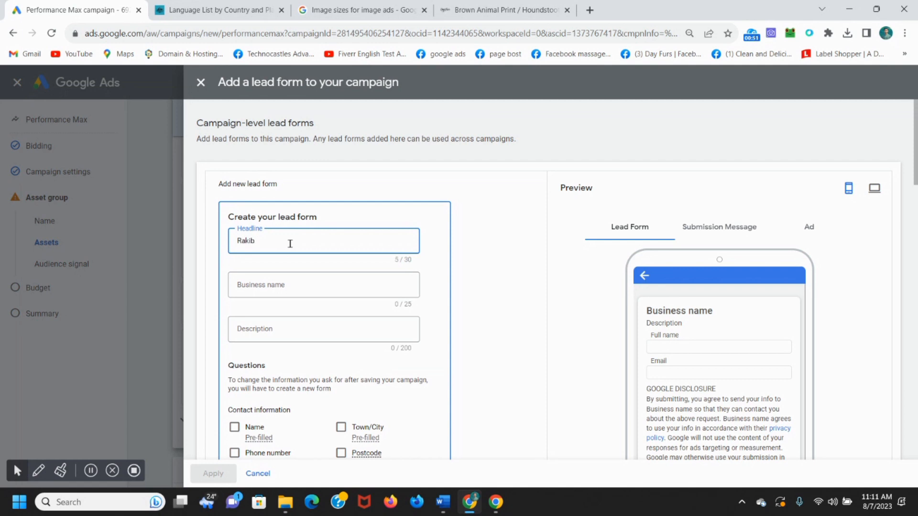
type("Rakib 800 usd")
left_click(293, 281)
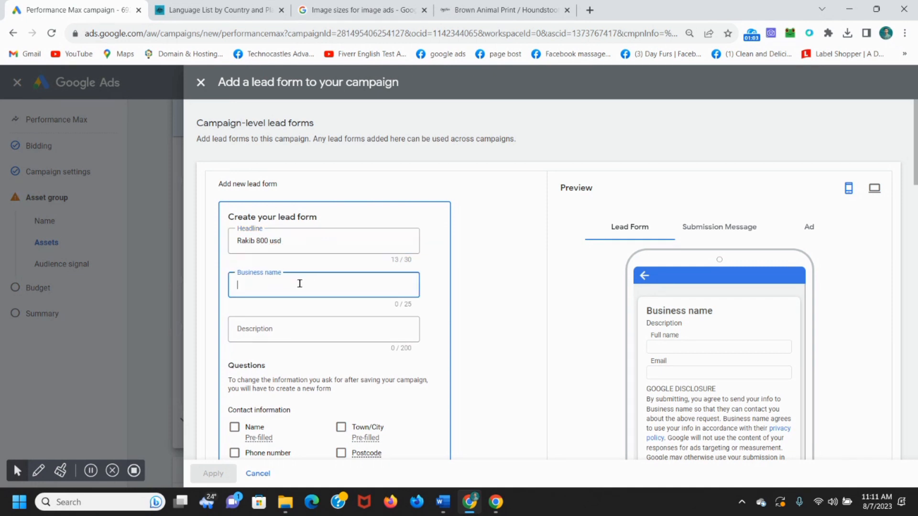
type("dayfurs.com")
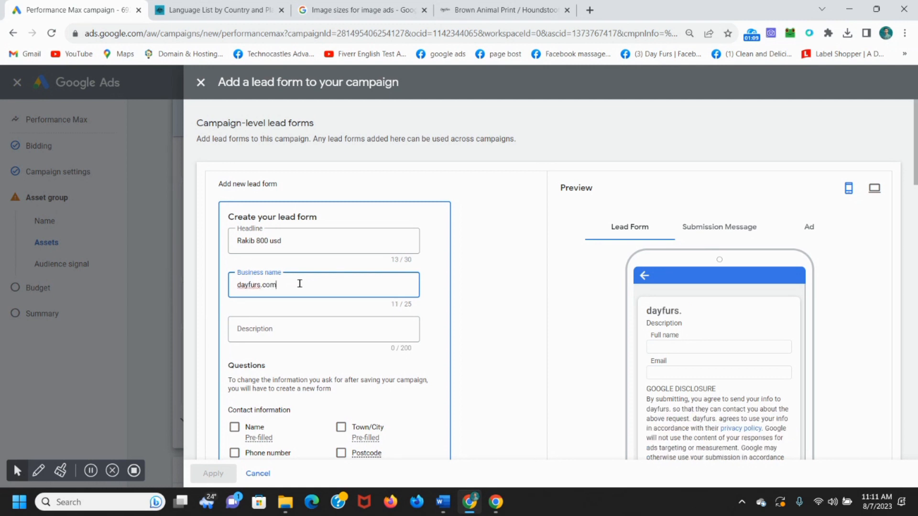
Step: Copy "Quick before the offer closed." from the Word document and paste it as the lead form's description
left_click(291, 327)
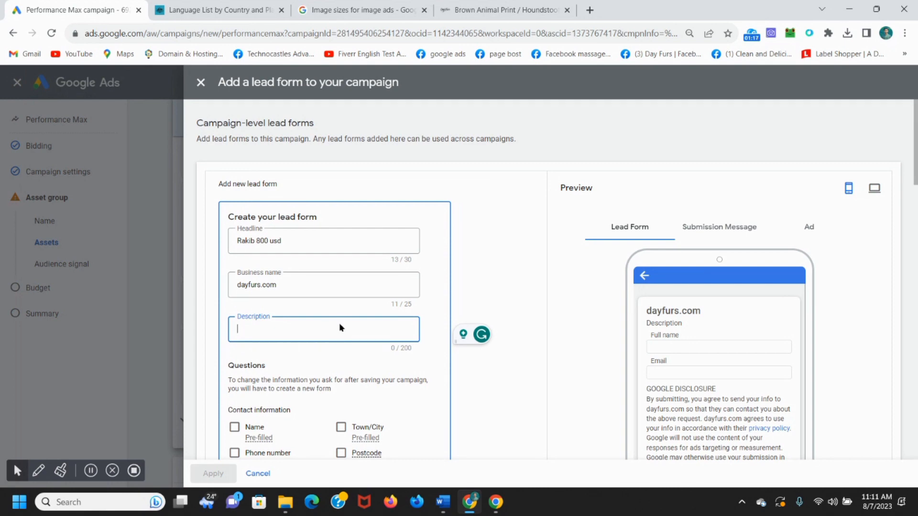
mouse_move(439, 497)
left_click(529, 426)
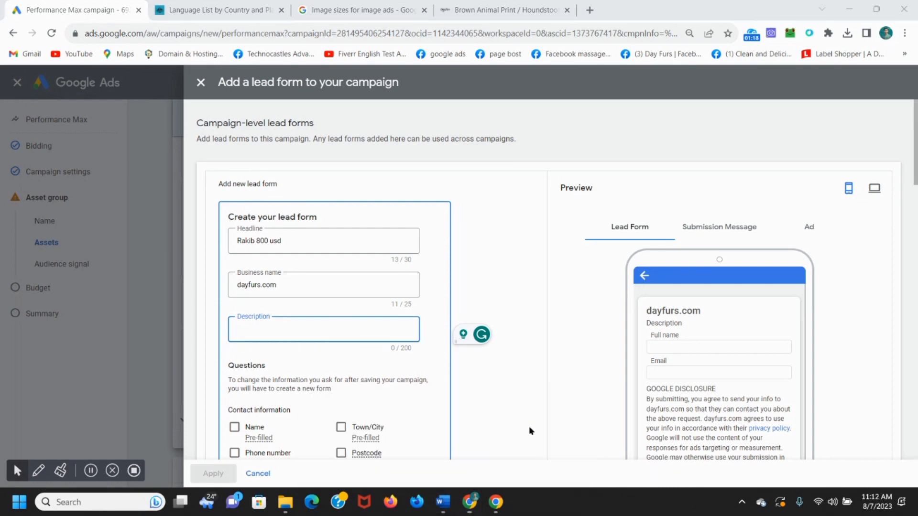
left_click(576, 321)
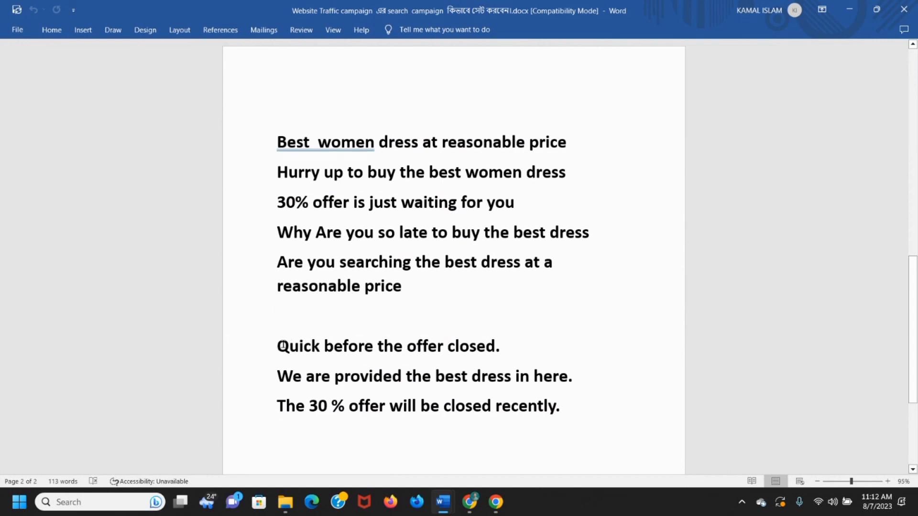
left_click_drag(278, 345, 509, 350)
key("ctrl+c")
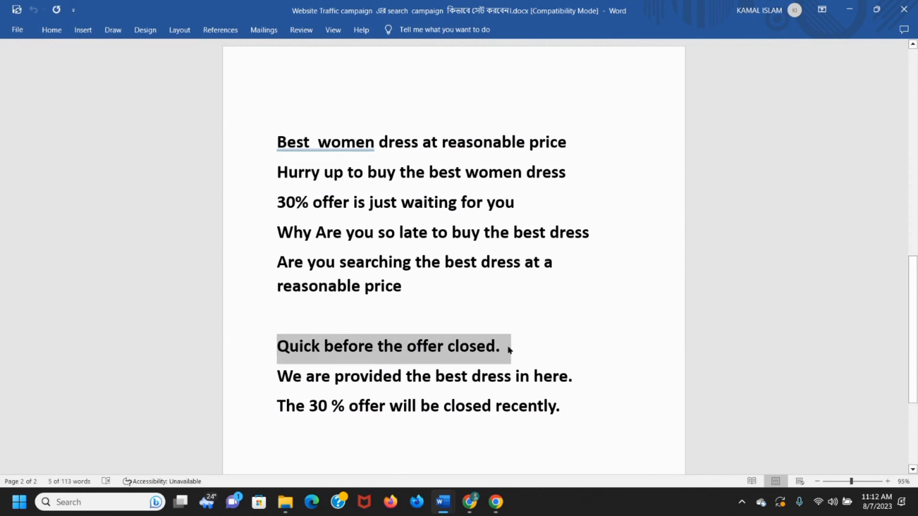
left_click(849, 9)
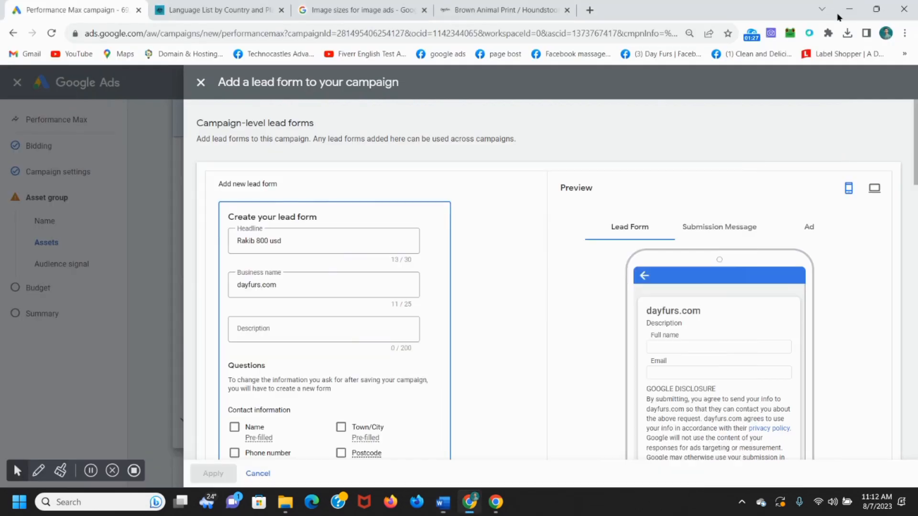
left_click(282, 326)
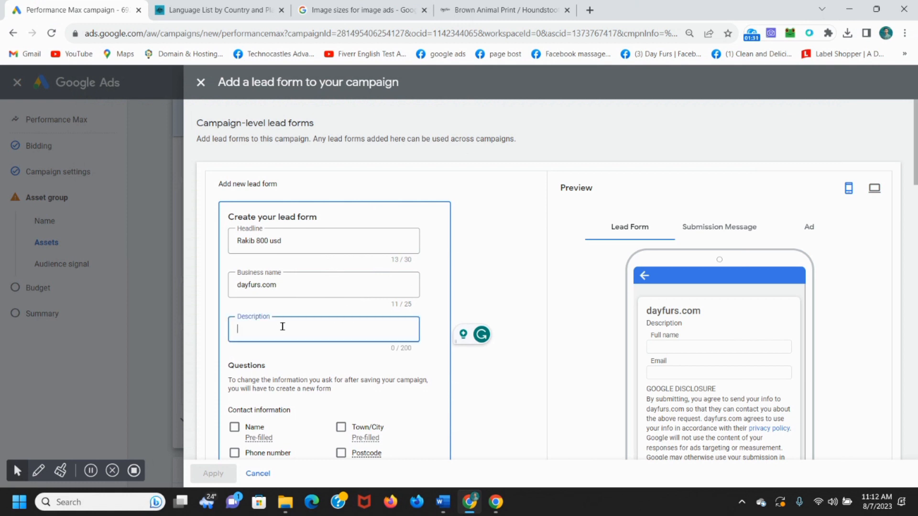
key("ctrl+v")
Step: Edit the lead form's description to read "Fill the form quick before the offer closed."
left_click(239, 329)
type("Fill")
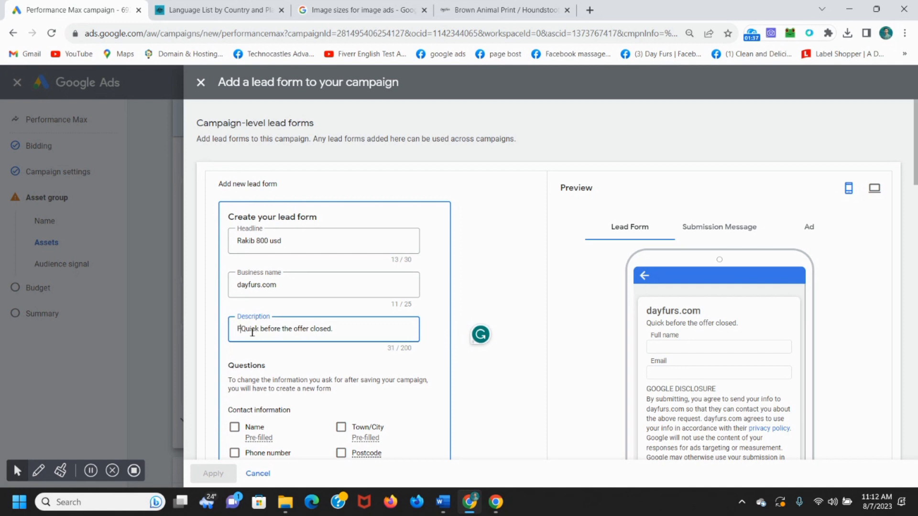
type(" the fo")
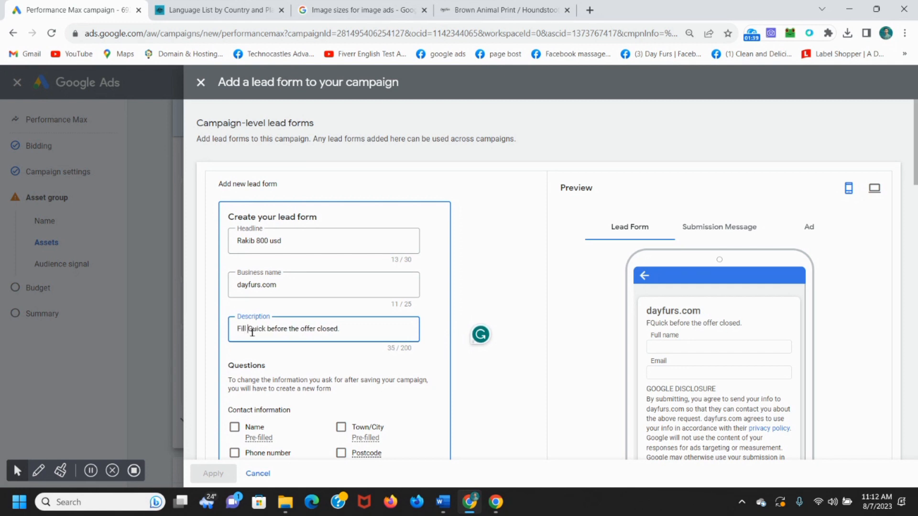
type("rm")
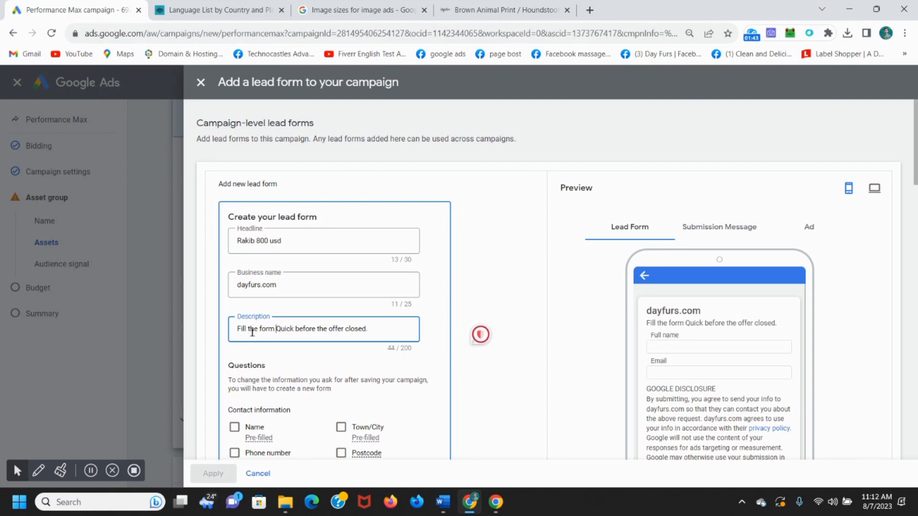
key("Right")
key("Right")
key("BackSpace")
type("q")
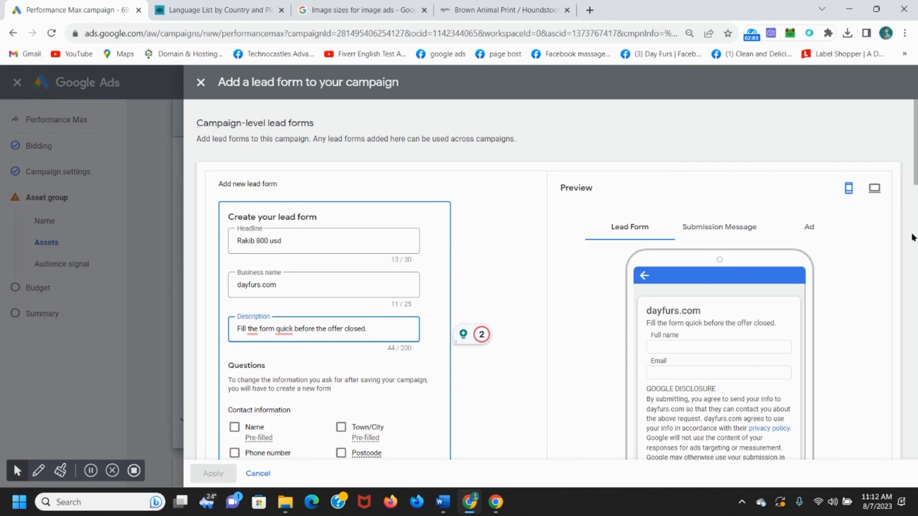
Step: Include name, phone number, email, town/city, postcode and county as the lead form's contact information questions
scroll(916, 182, "down", 2)
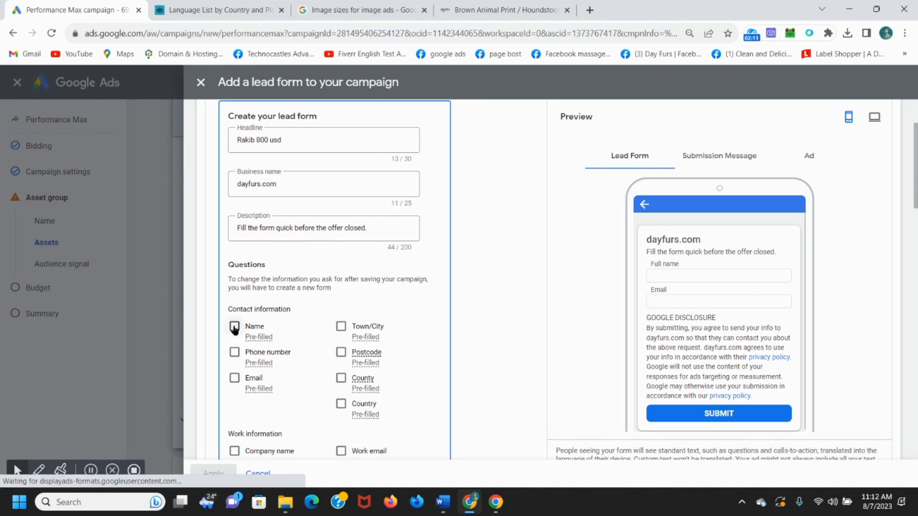
left_click(235, 327)
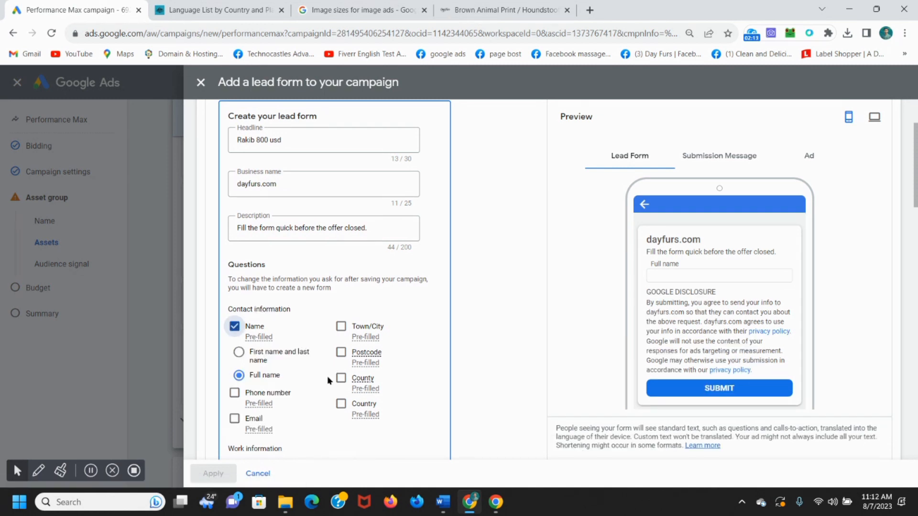
left_click(234, 394)
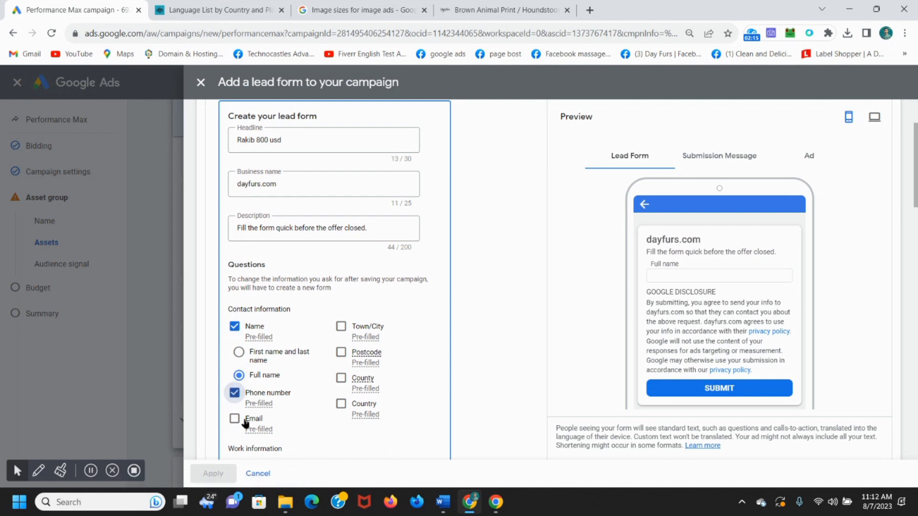
left_click(245, 419)
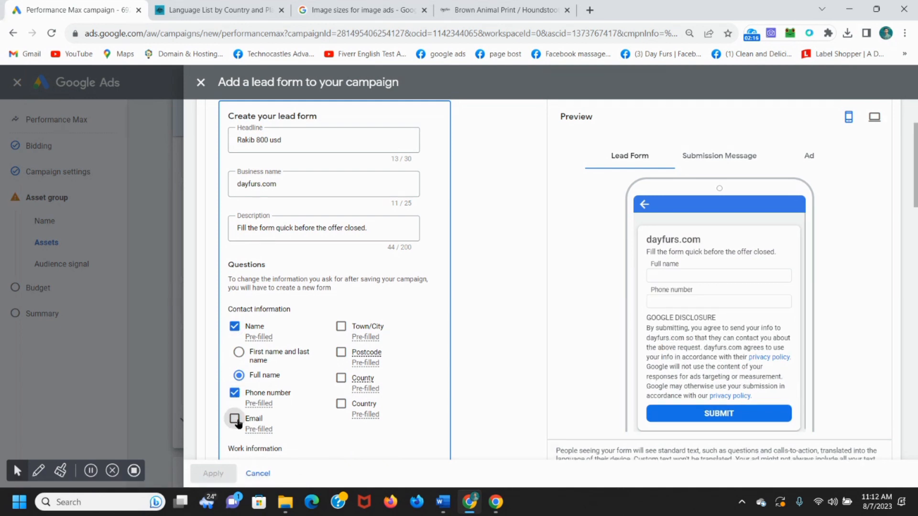
left_click(343, 328)
left_click(340, 353)
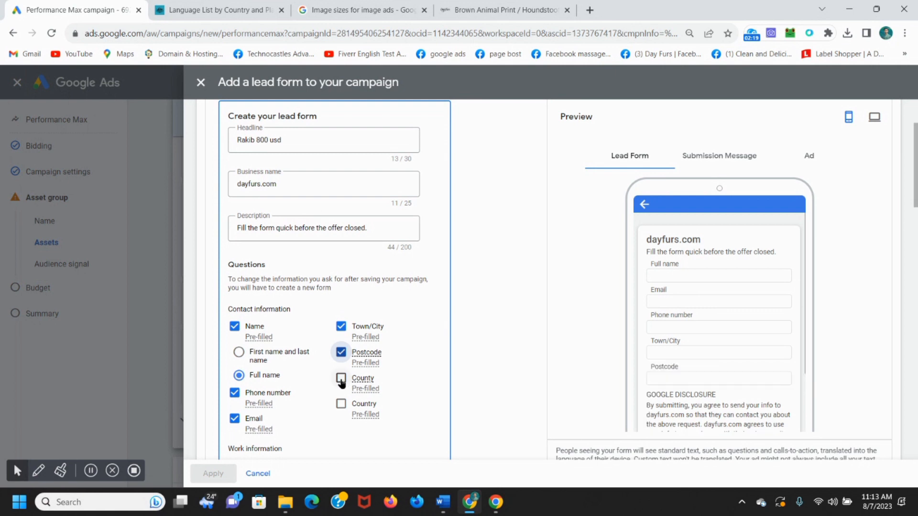
left_click(341, 378)
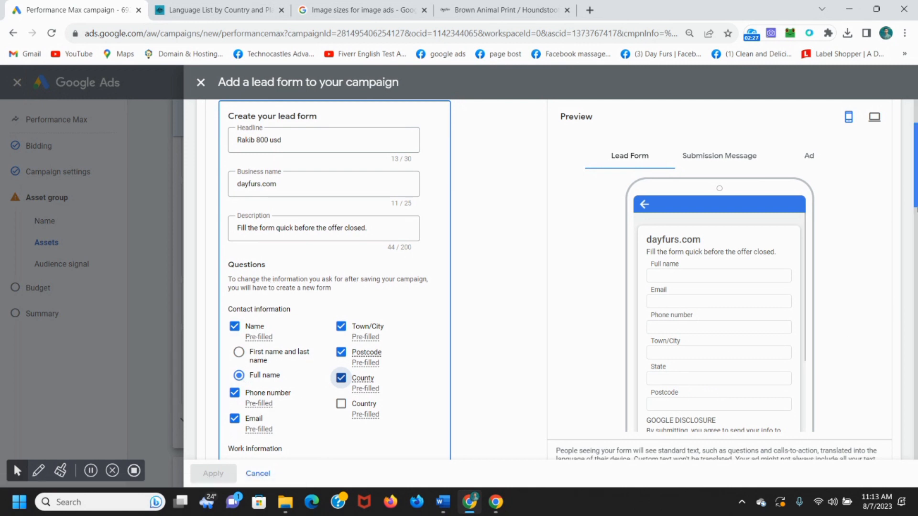
Step: Open the Privacy Policy page of the Day Furs website from the footer of its home page
left_click_drag(916, 206, 916, 255)
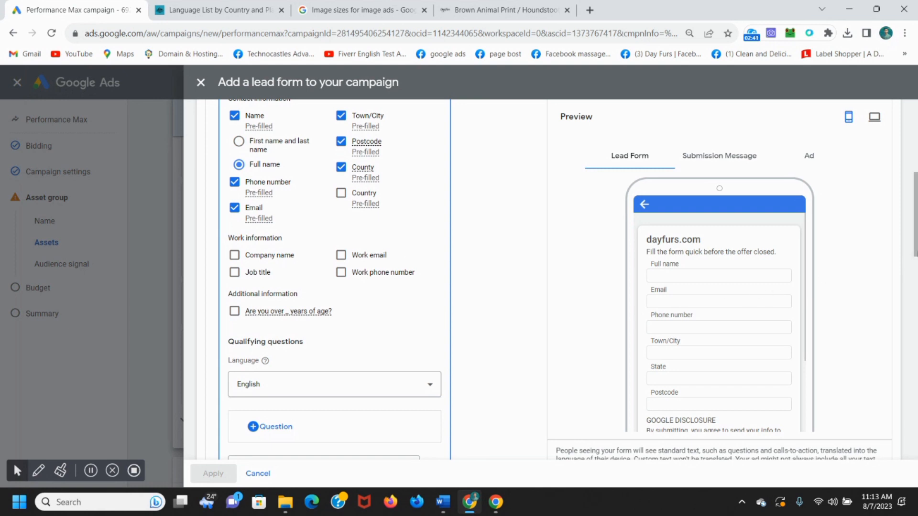
scroll(911, 263, "down", 3)
scroll(910, 263, "down", 1)
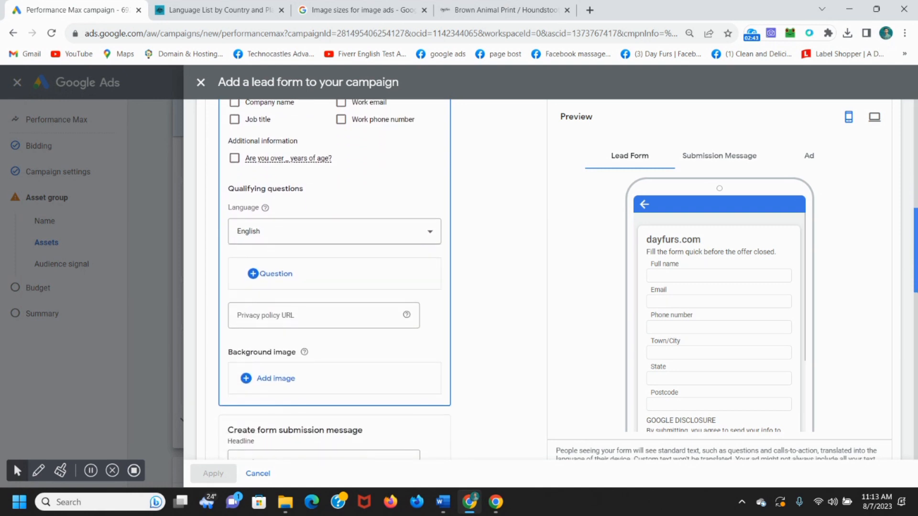
scroll(910, 263, "down", 1)
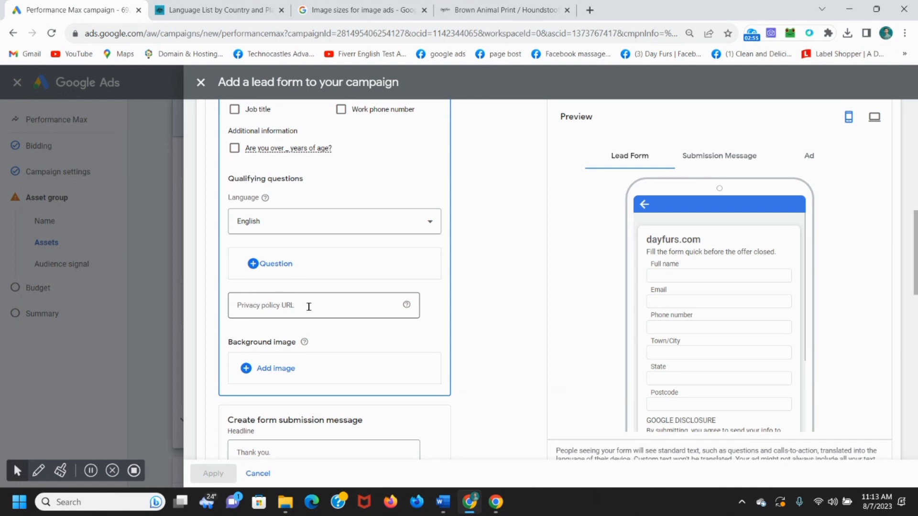
left_click(478, 10)
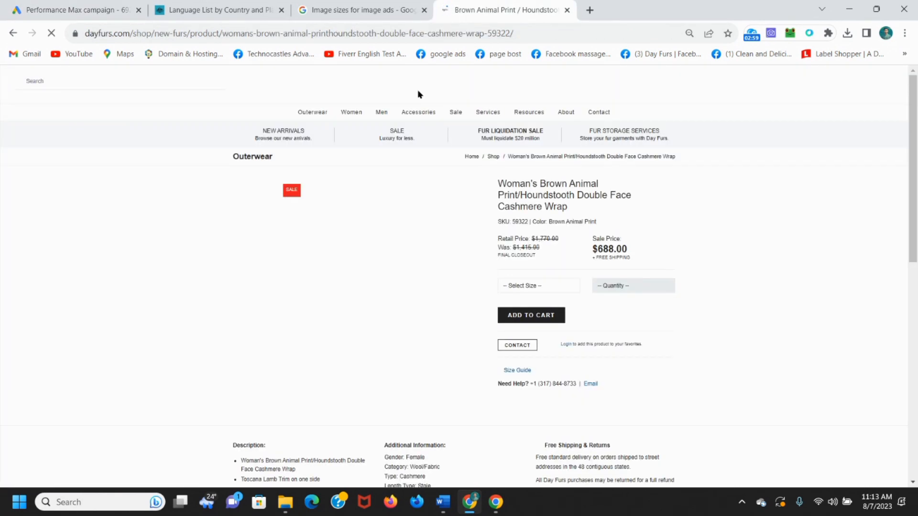
mouse_move(418, 112)
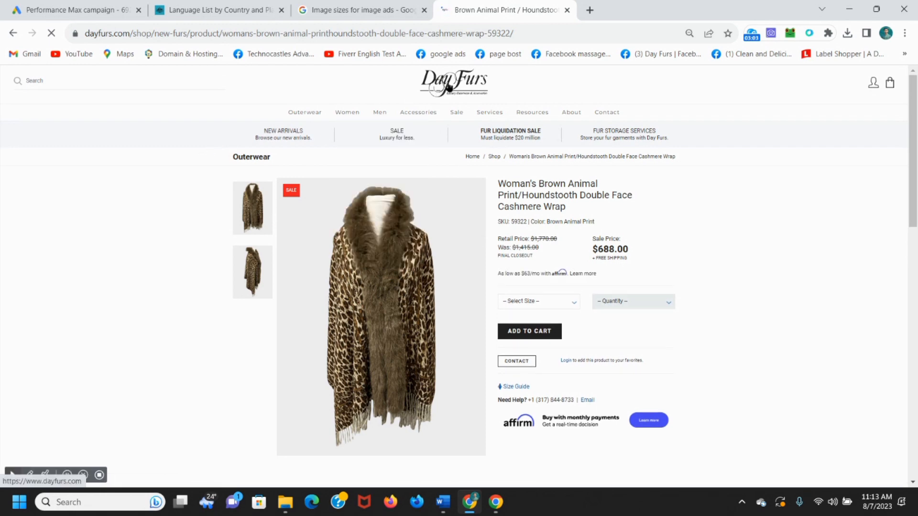
left_click(452, 81)
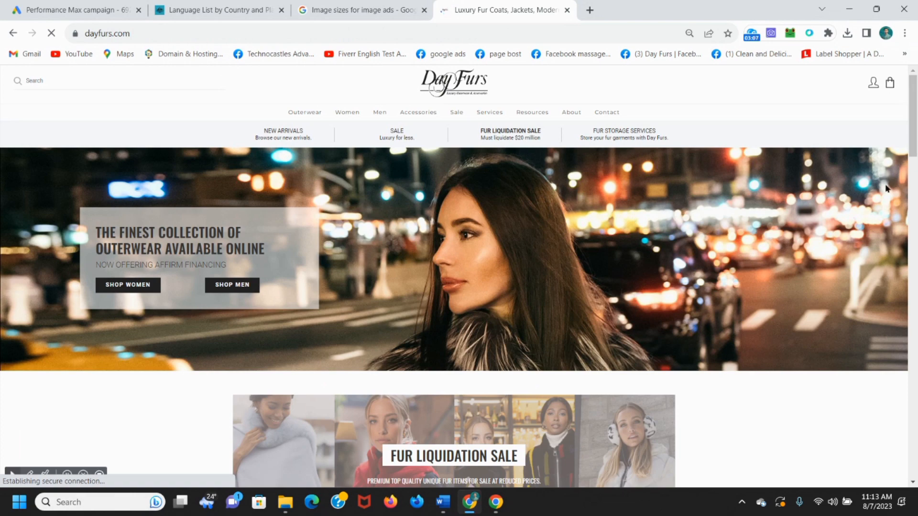
left_click_drag(913, 153, 917, 478)
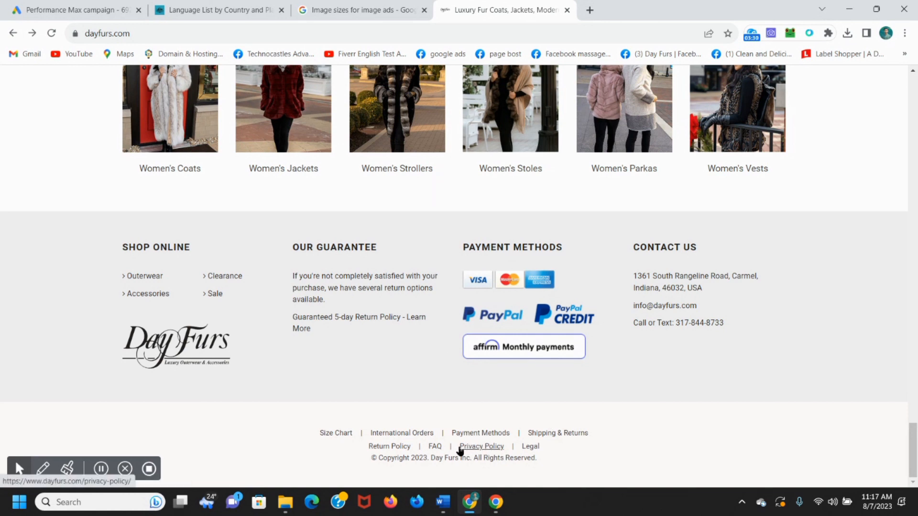
left_click(490, 450)
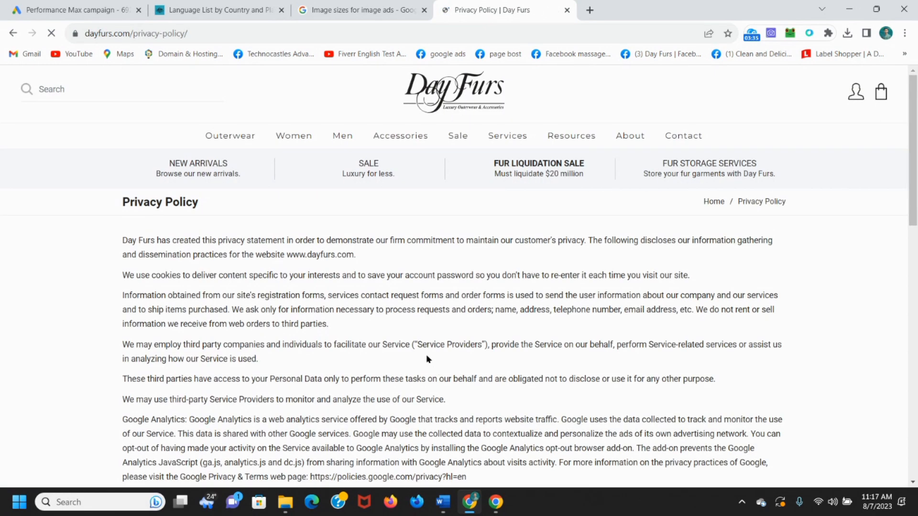
mouse_move(914, 192)
left_mouse_down()
mouse_move(914, 293)
mouse_move(914, 186)
left_mouse_up()
left_click(208, 29)
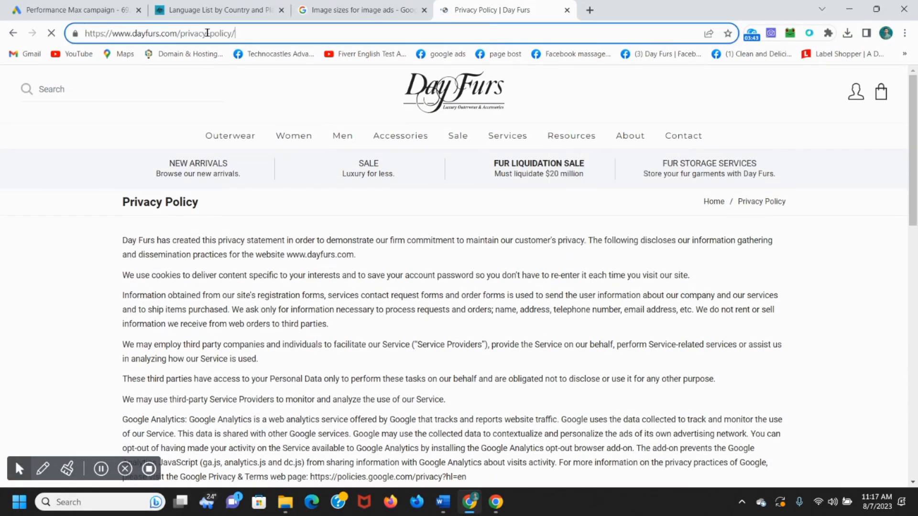
triple_click(250, 34)
key("ctrl+c")
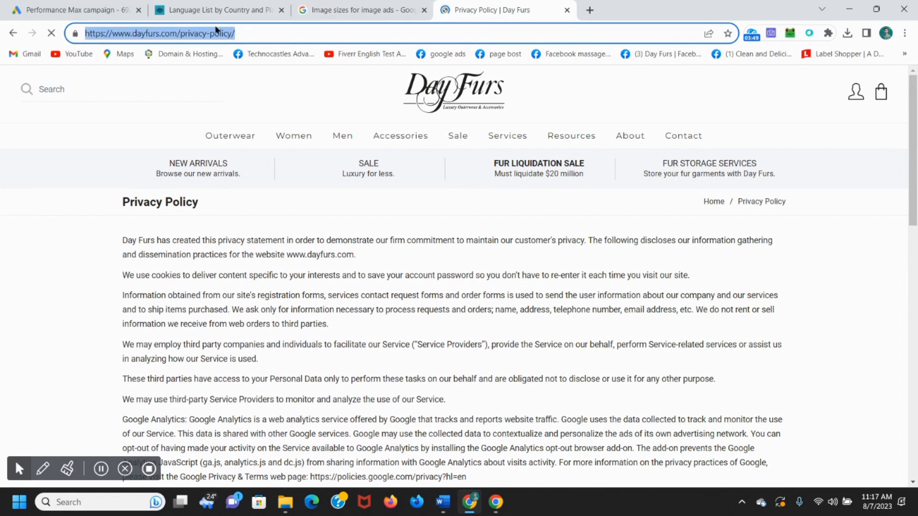
left_click(91, 9)
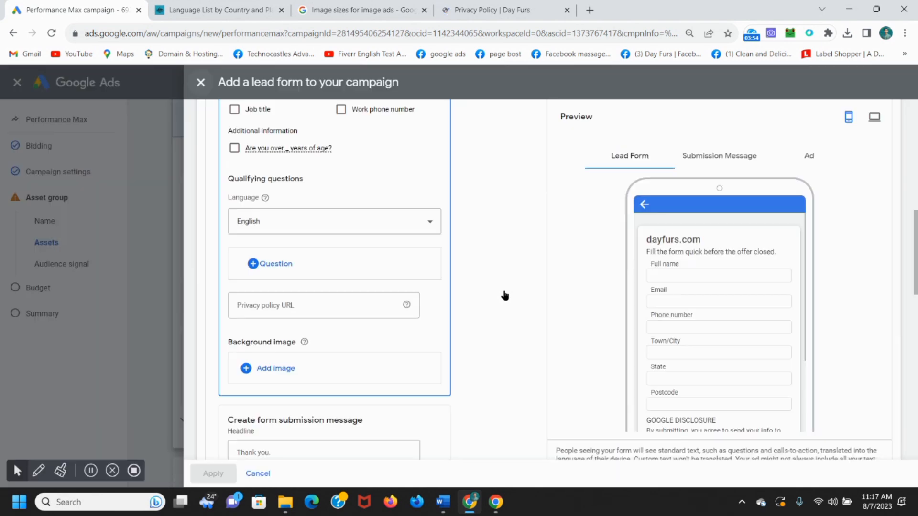
left_click(302, 308)
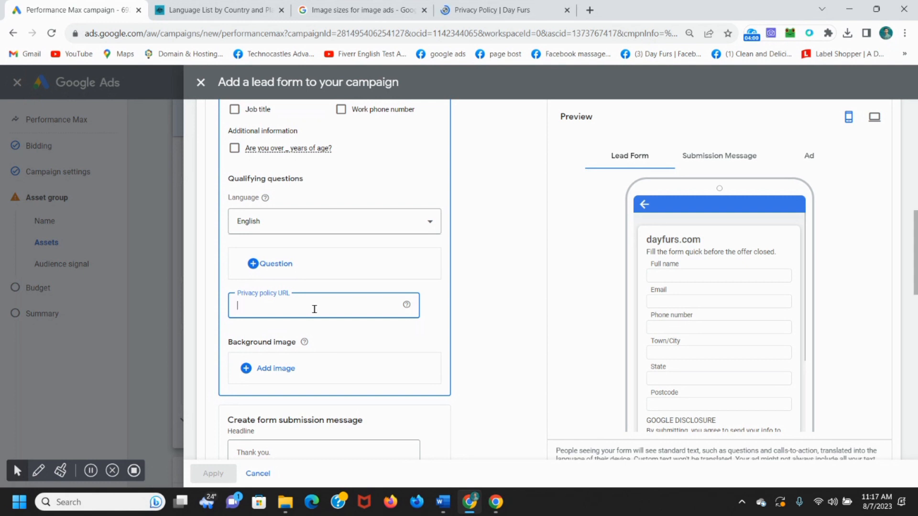
key("ctrl+v")
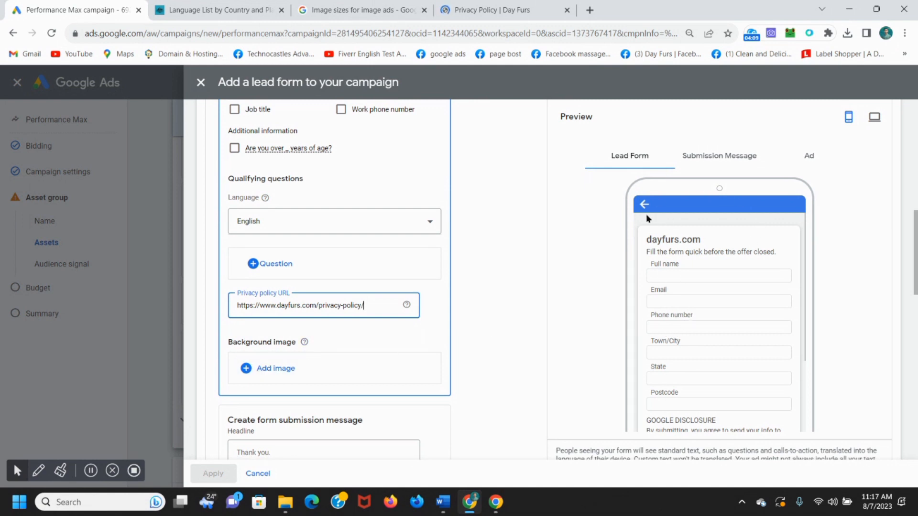
Step: Add revolution.png from the asset library, cropped to 1.91:1, as the lead form's background image
left_click(242, 370)
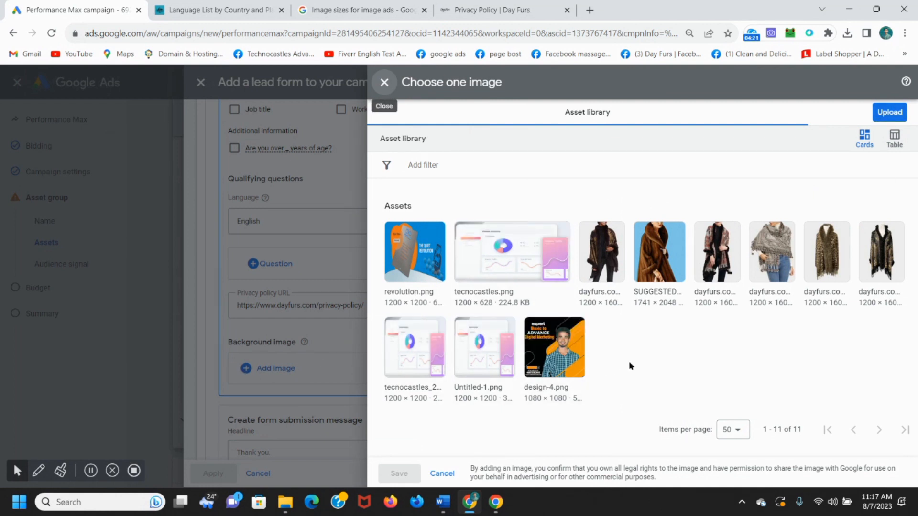
left_click(396, 236)
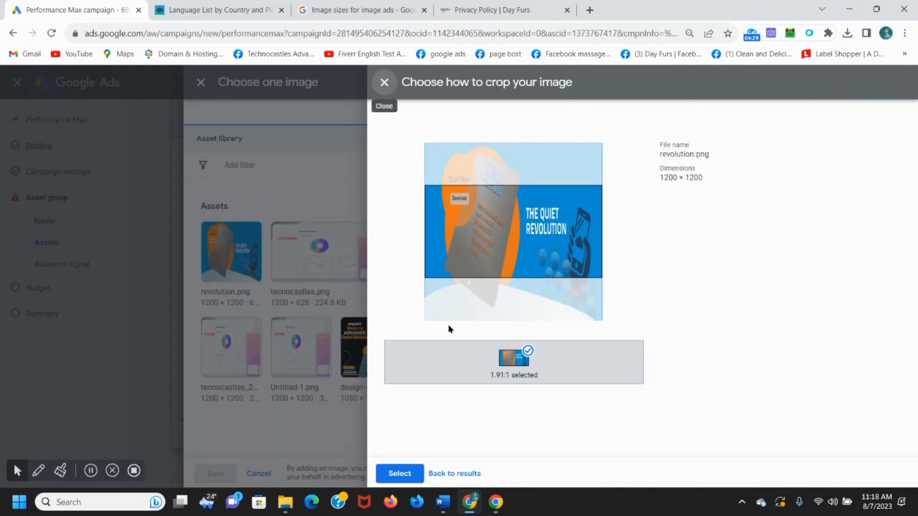
left_click(400, 475)
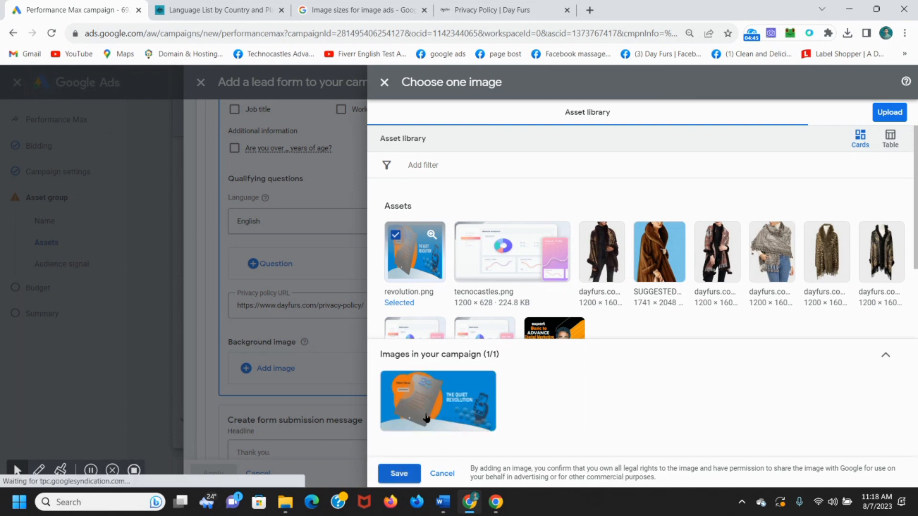
left_click(399, 473)
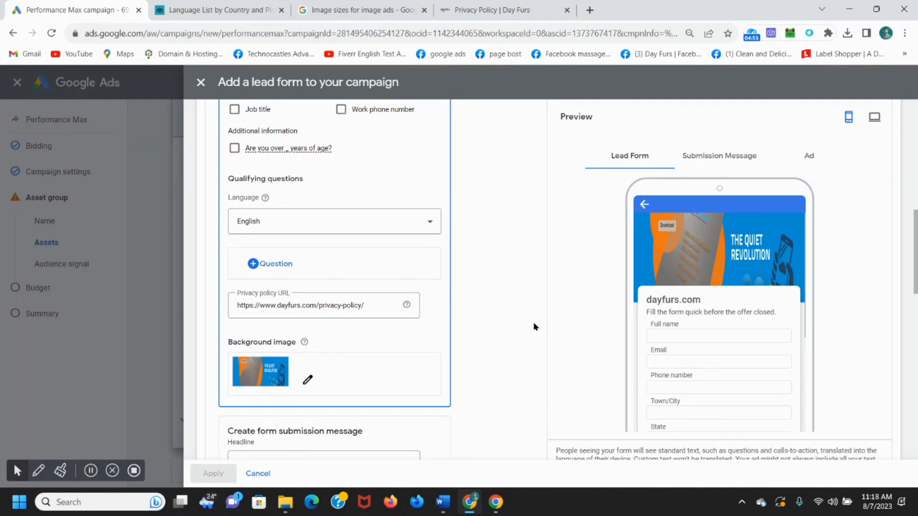
left_click_drag(913, 283, 912, 331)
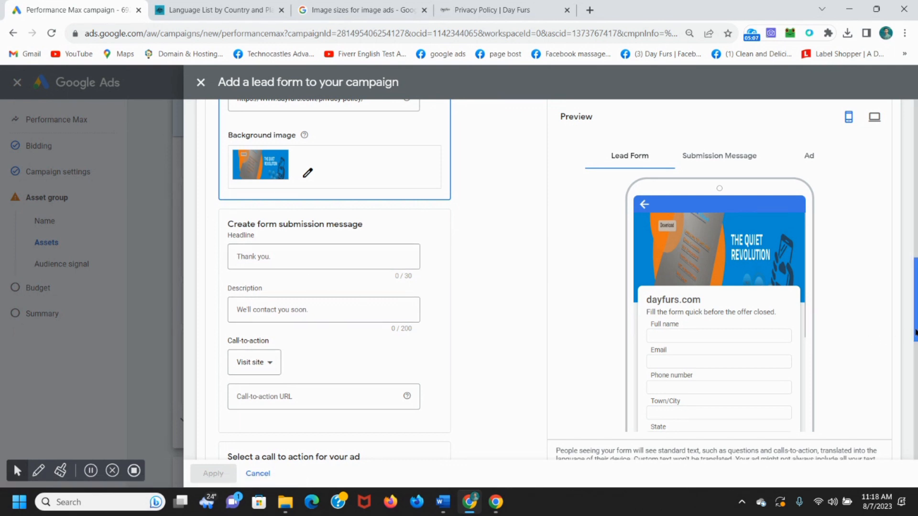
scroll(914, 345, "down", 1)
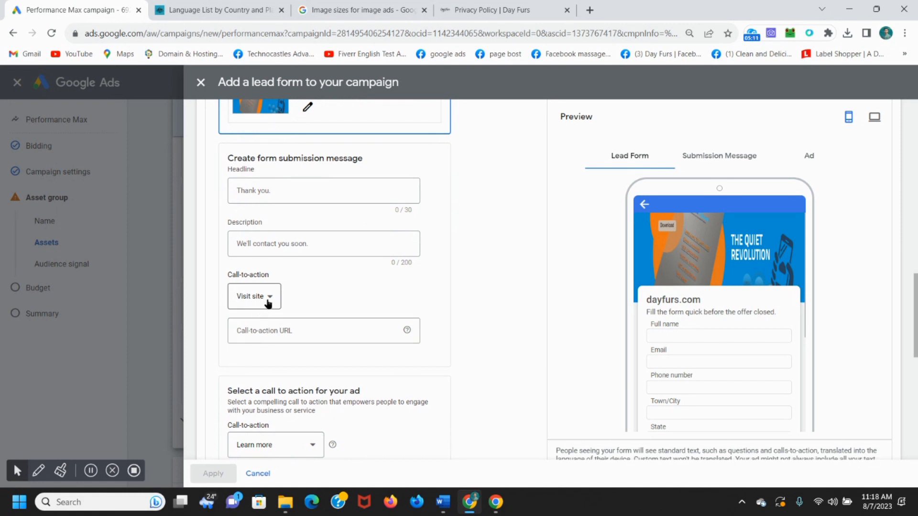
left_click(277, 333)
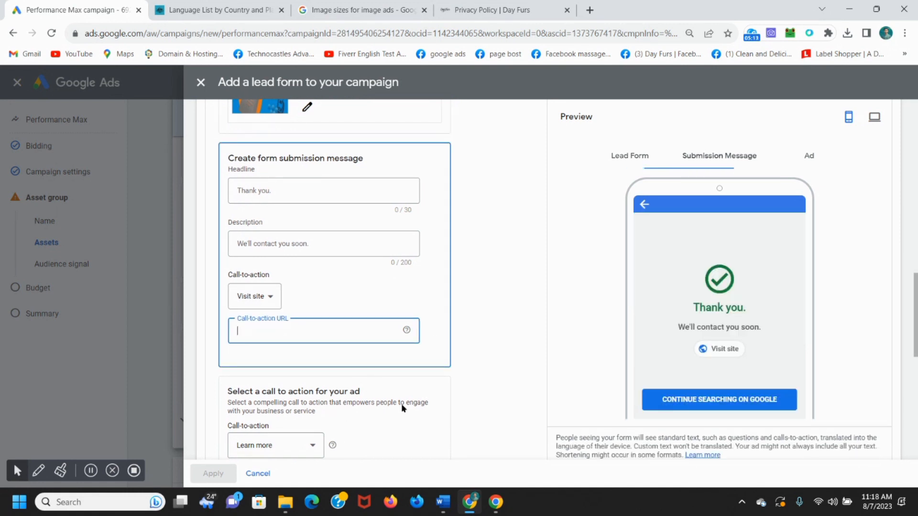
mouse_move(444, 499)
left_click(477, 439)
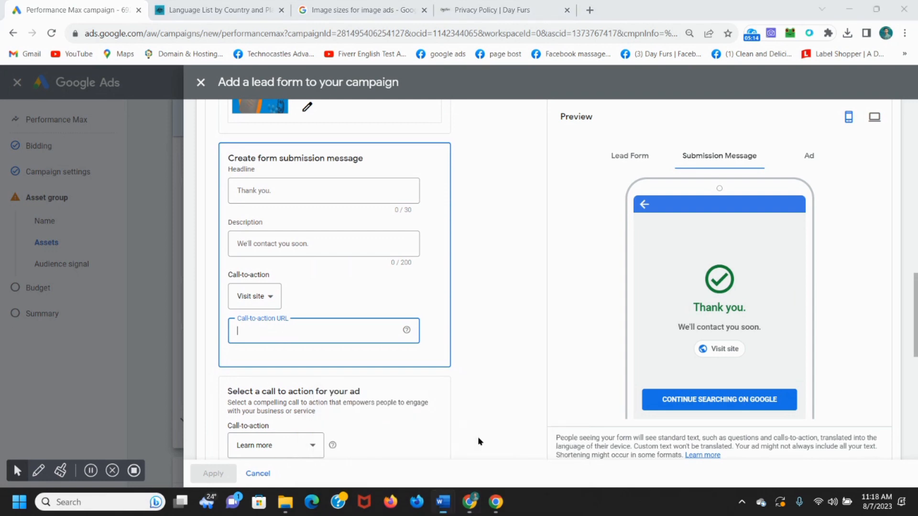
left_click_drag(911, 260, 897, 71)
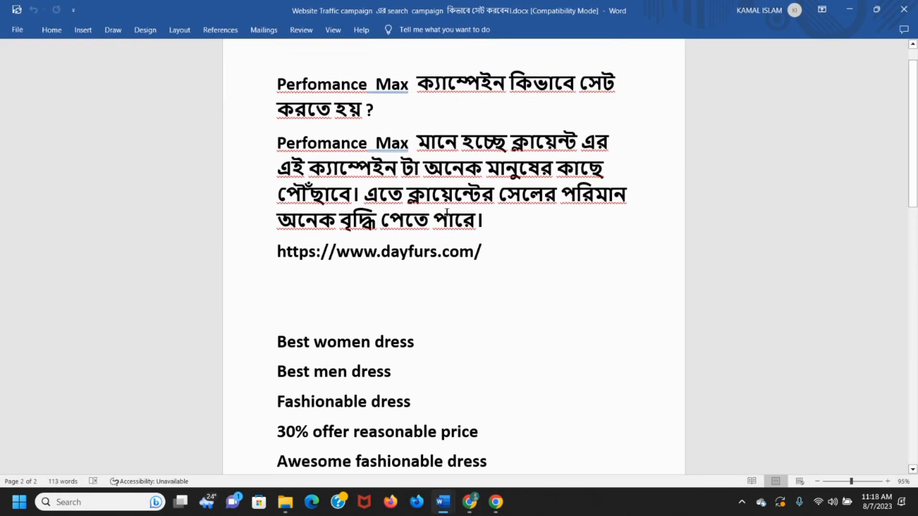
left_click_drag(276, 252, 492, 272)
key("ctrl+c")
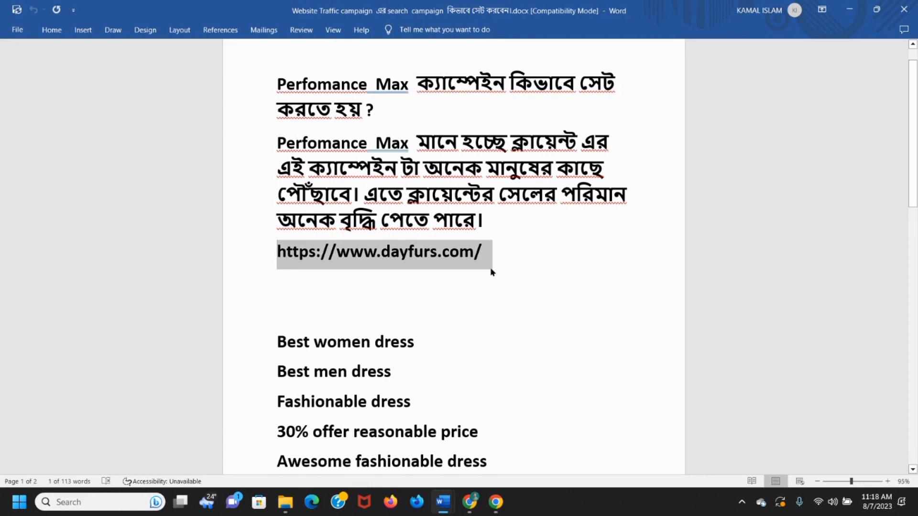
left_click(849, 9)
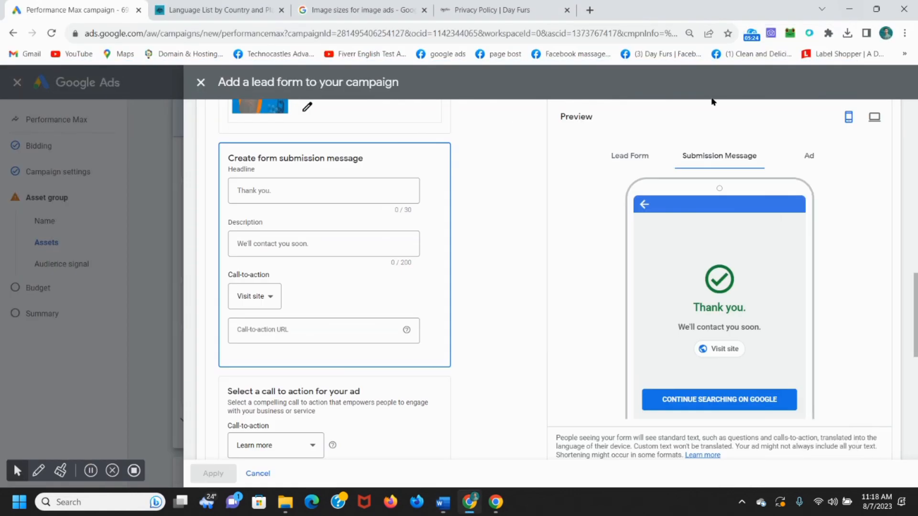
left_click(314, 329)
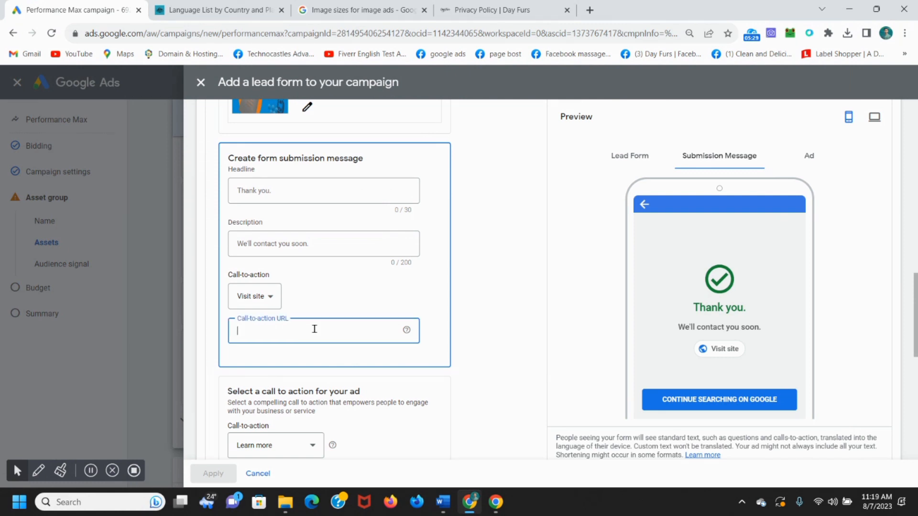
key("ctrl+v")
left_click(893, 366)
scroll(893, 367, "down", 3)
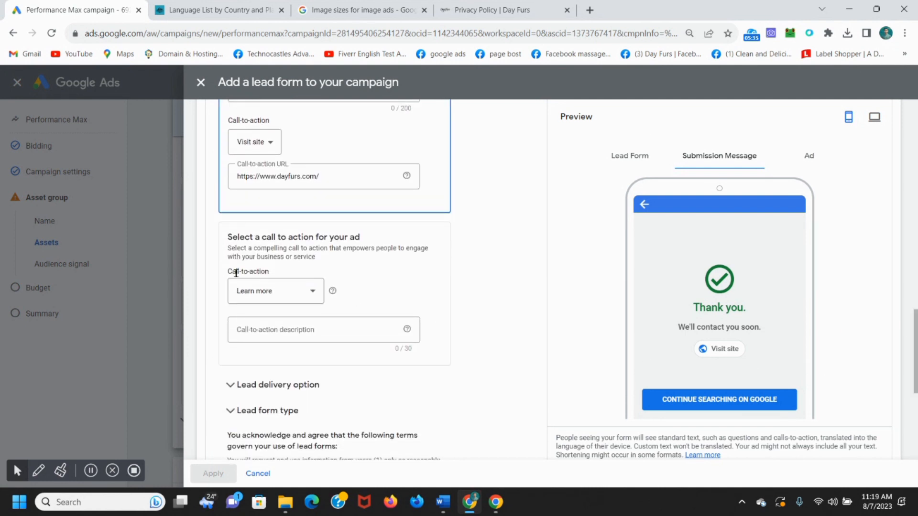
left_click(300, 291)
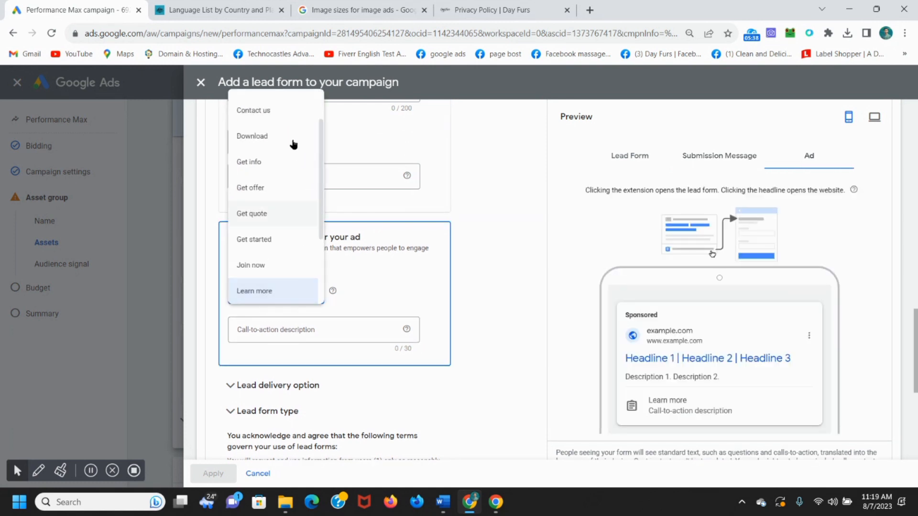
left_click(271, 294)
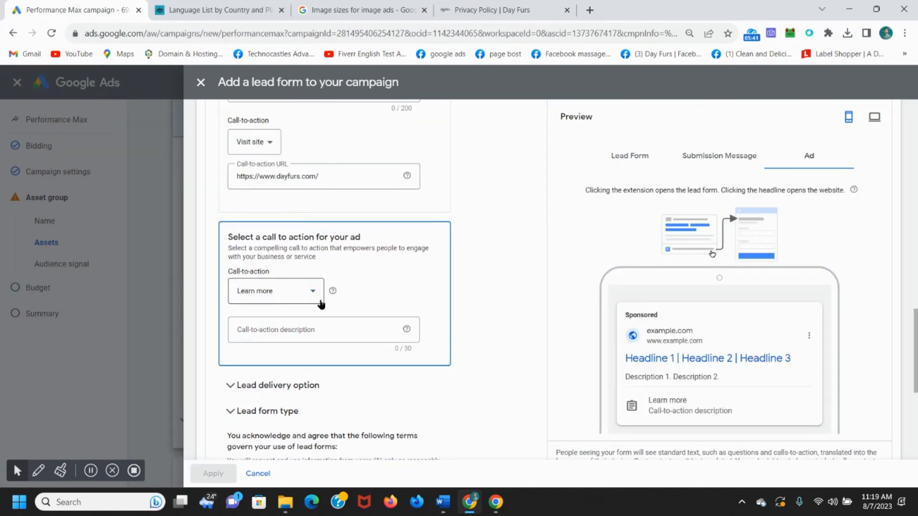
left_click(310, 330)
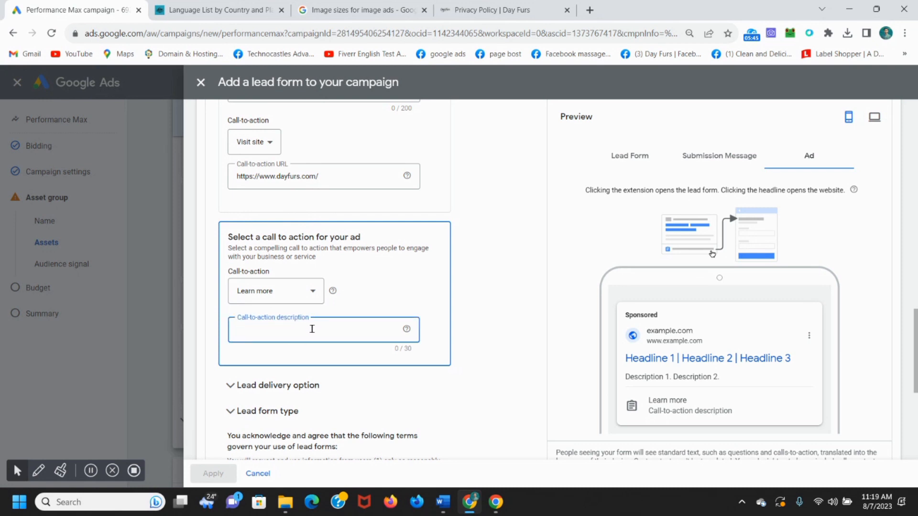
key("ctrl+v")
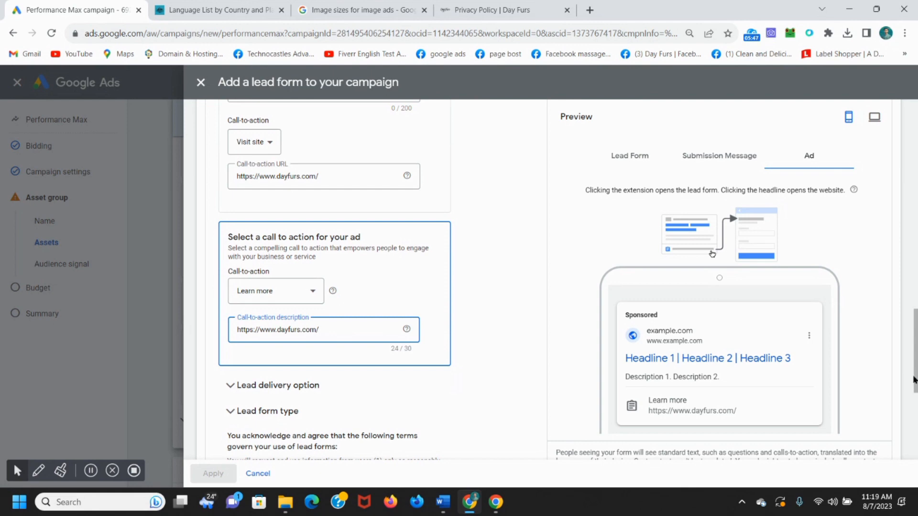
Step: Review the completed lead form, save it and apply it to the campaign
left_click_drag(914, 380, 908, 205)
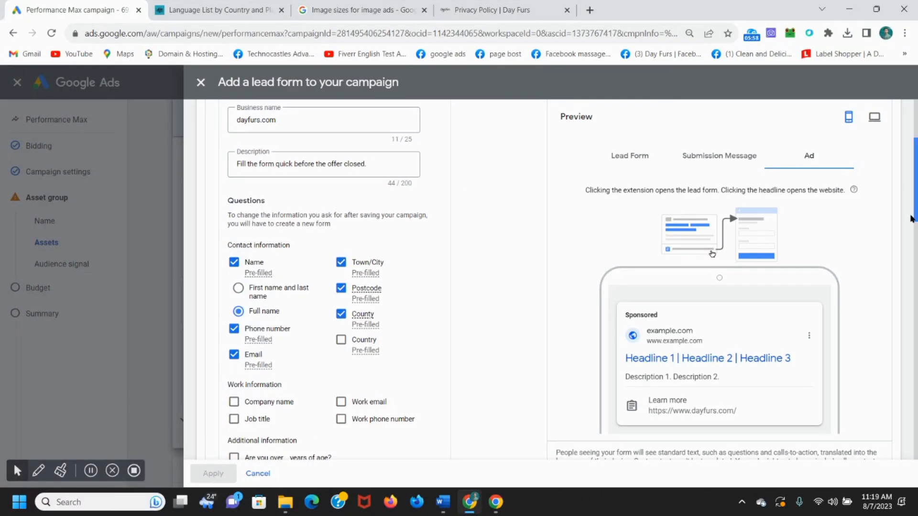
left_click_drag(915, 220, 915, 362)
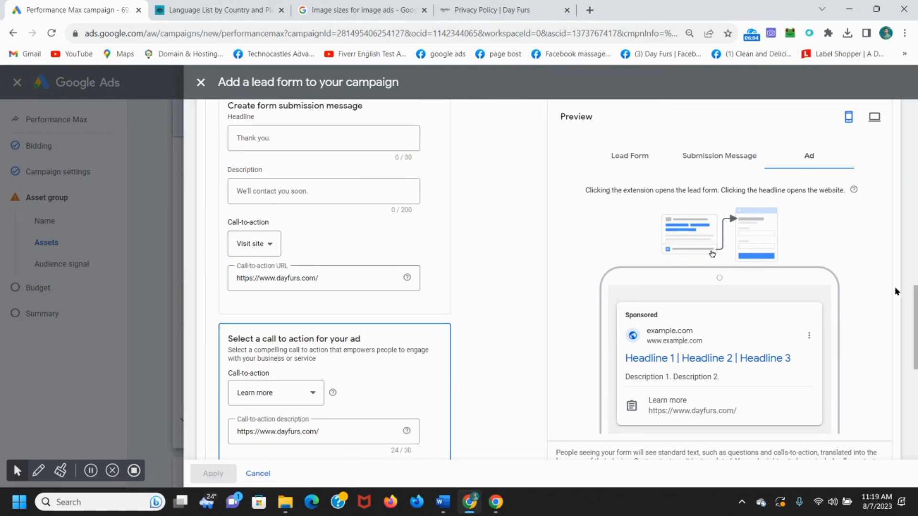
left_click_drag(915, 311, 717, 309)
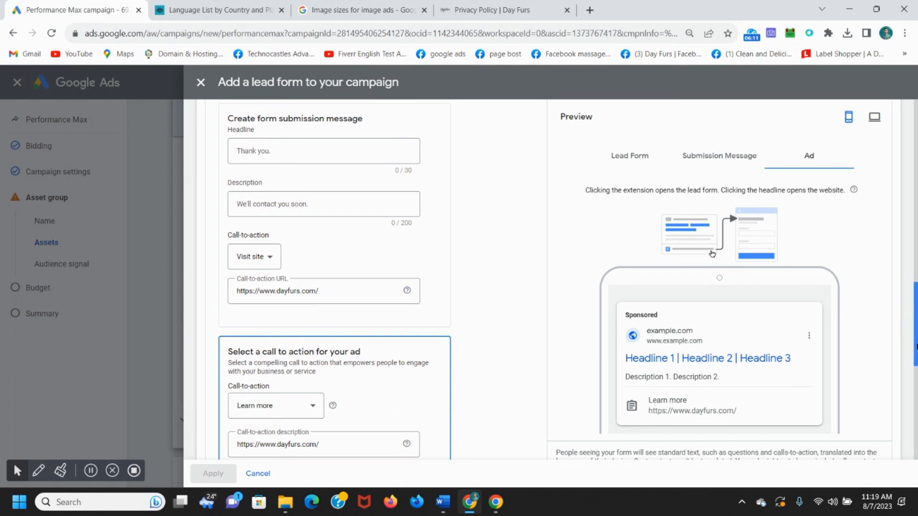
left_click_drag(915, 347, 915, 440)
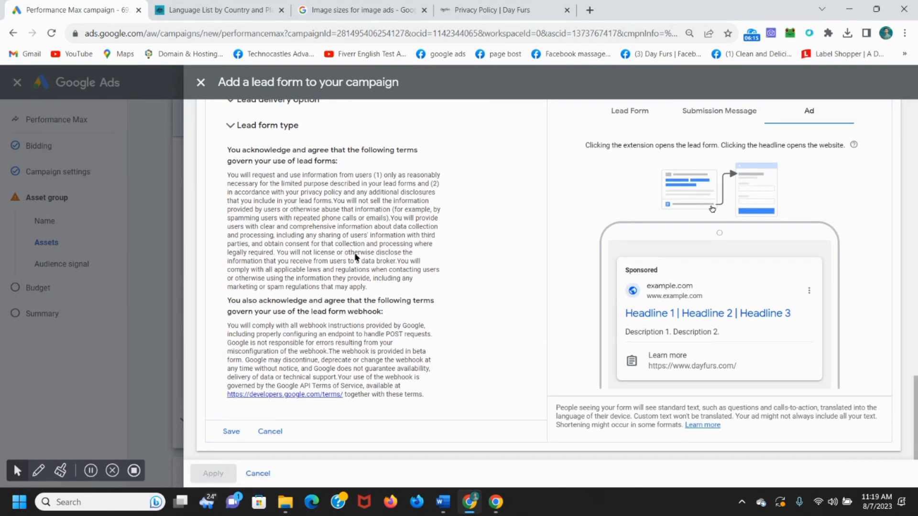
left_click(230, 433)
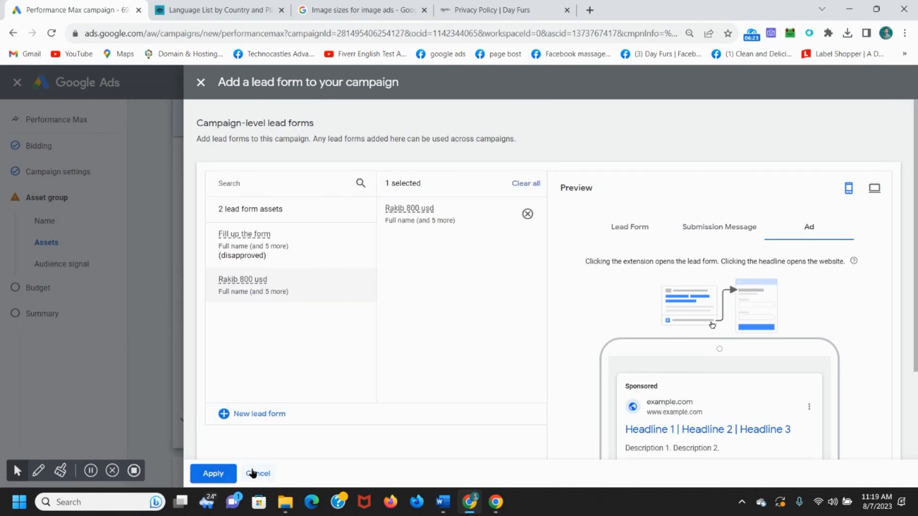
left_click(213, 473)
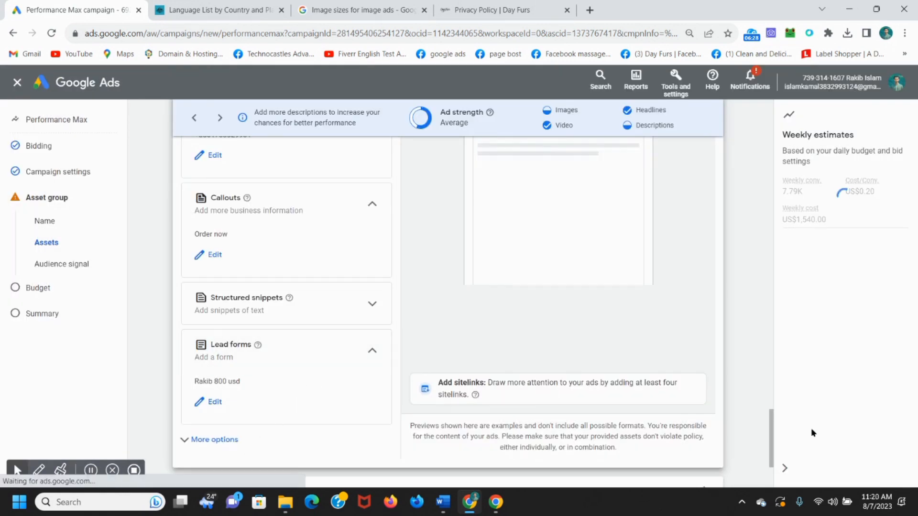
Step: Continue to the campaign's budget settings without creating an audience signal
left_click_drag(771, 465, 772, 486)
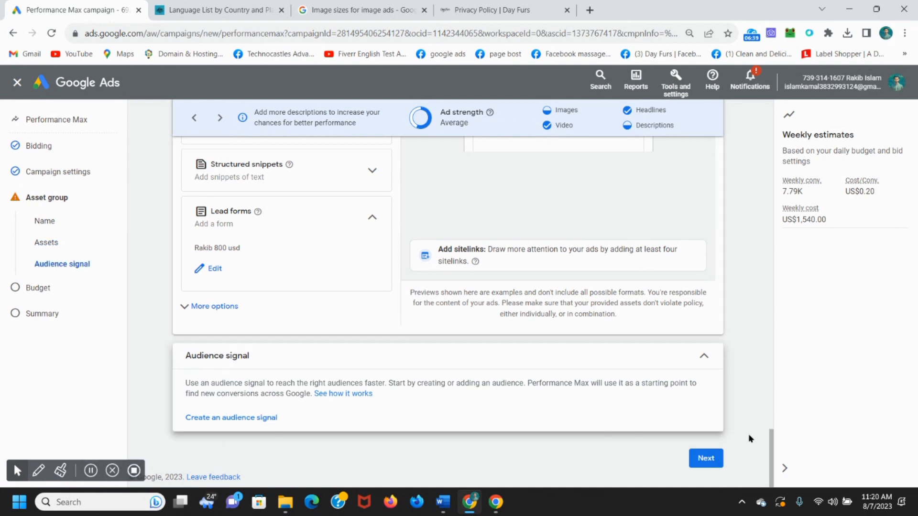
left_click(706, 459)
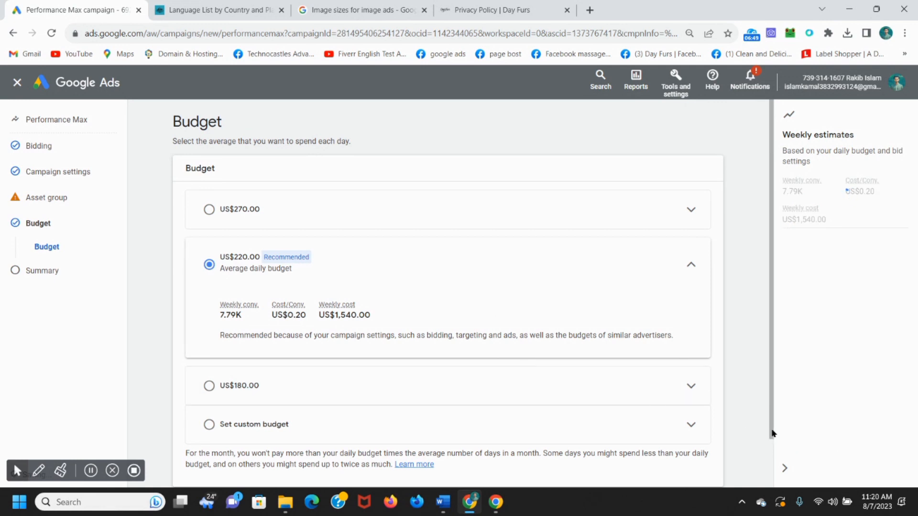
left_click_drag(771, 433, 770, 441)
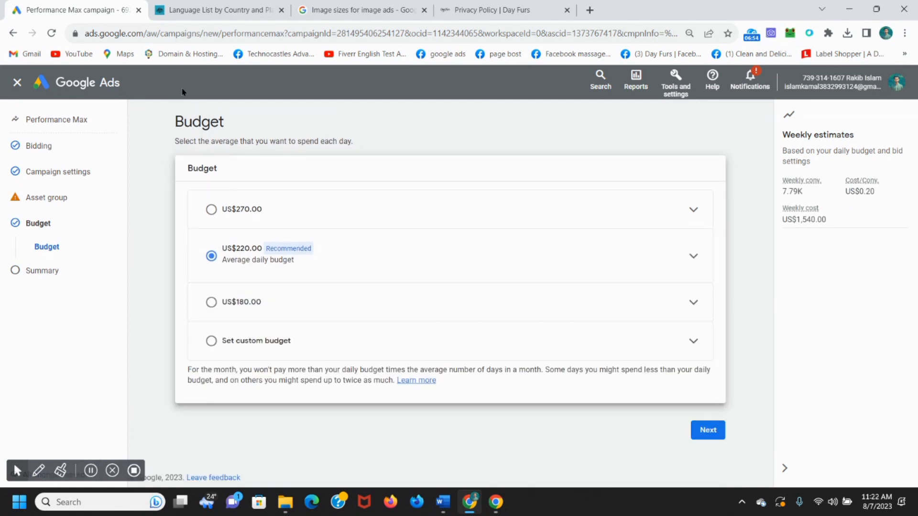
left_click_drag(167, 122, 250, 119)
left_click(249, 125)
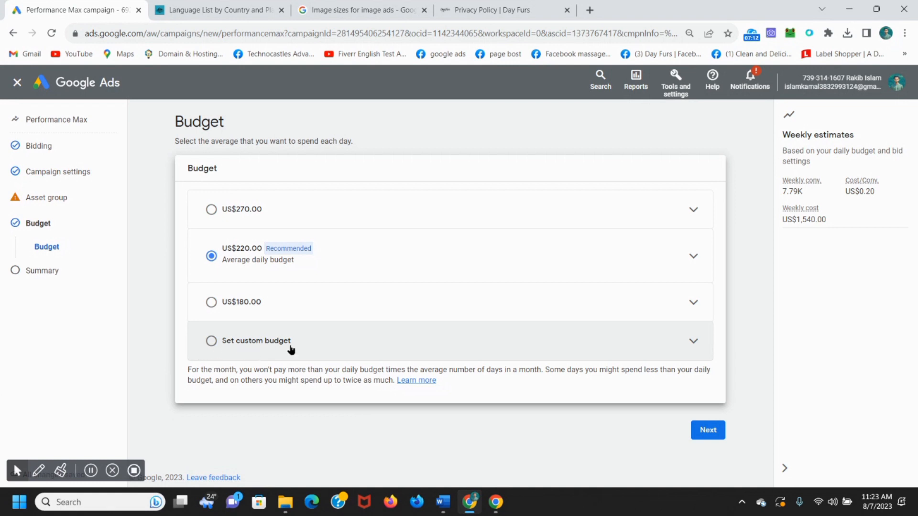
Step: Set a custom average daily budget of US$100 and try applying the suggested budget raise
left_click(211, 342)
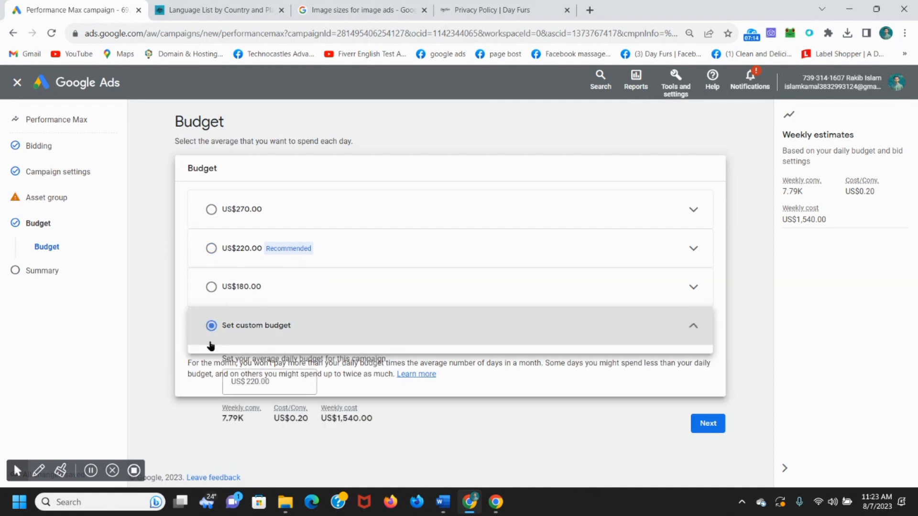
left_click(275, 389)
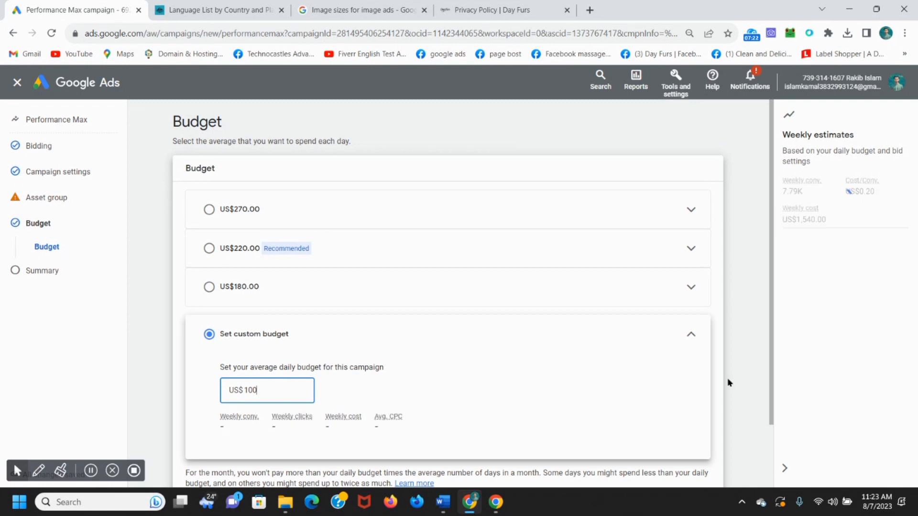
left_click(775, 422)
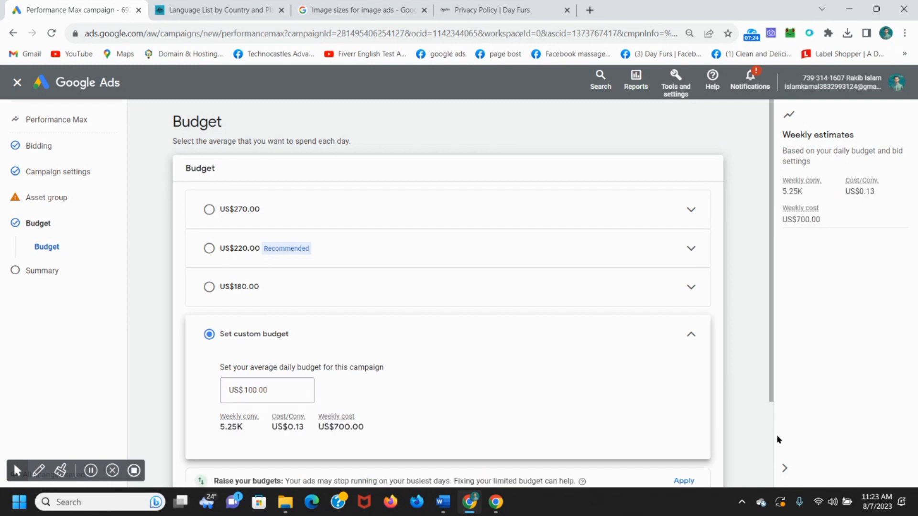
mouse_move(776, 458)
left_mouse_down()
mouse_move(737, 404)
mouse_move(773, 403)
mouse_move(775, 472)
left_mouse_up()
left_click(740, 395)
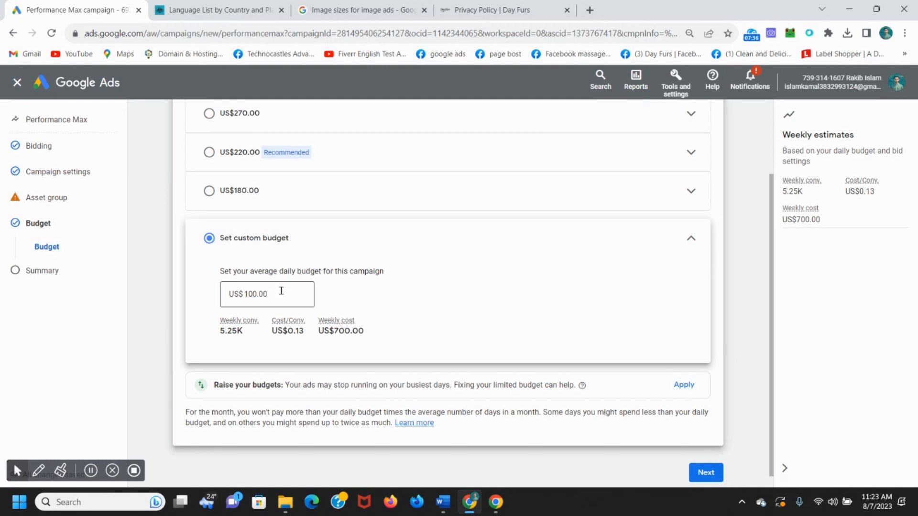
left_click(683, 385)
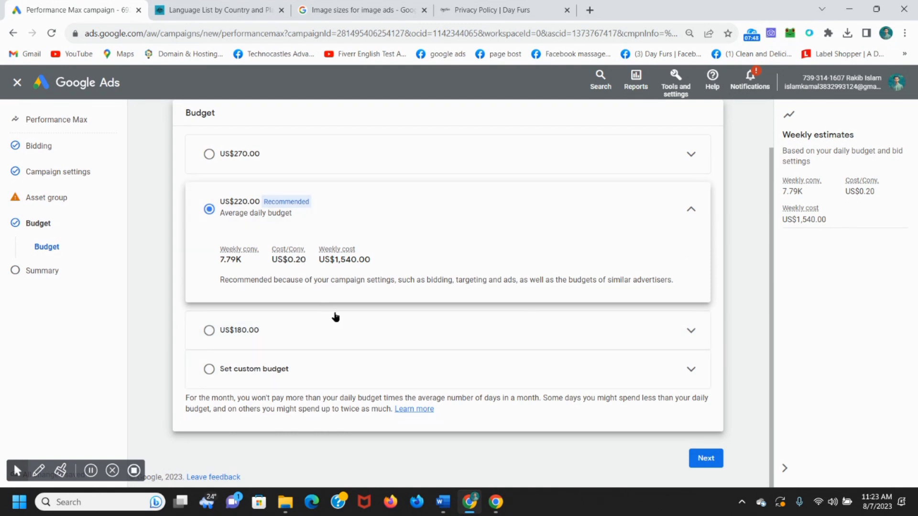
Step: Choose a custom budget again with an average of US$100 per day and continue to the campaign summary
left_click(208, 370)
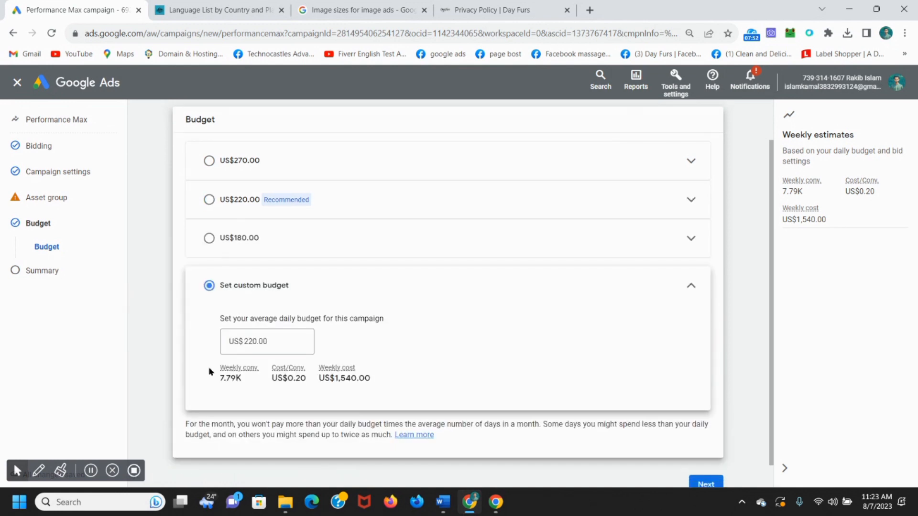
left_click(278, 340)
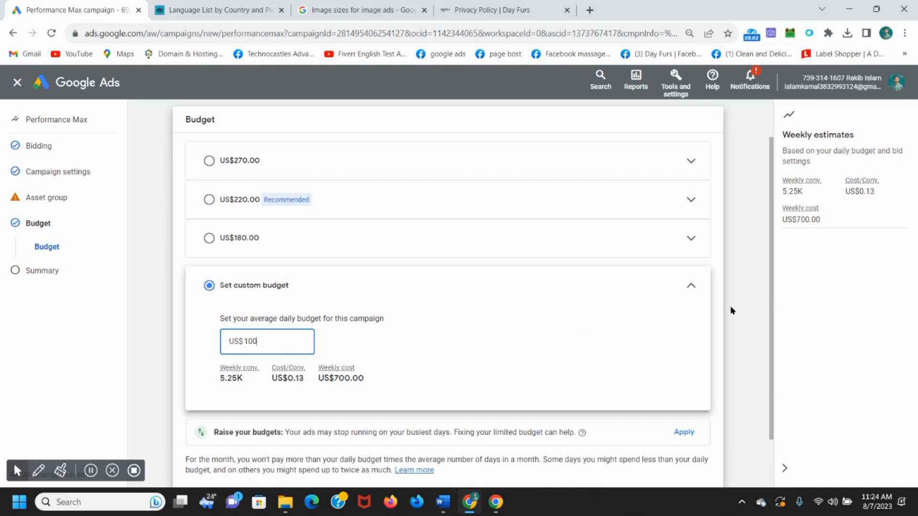
left_click(729, 326)
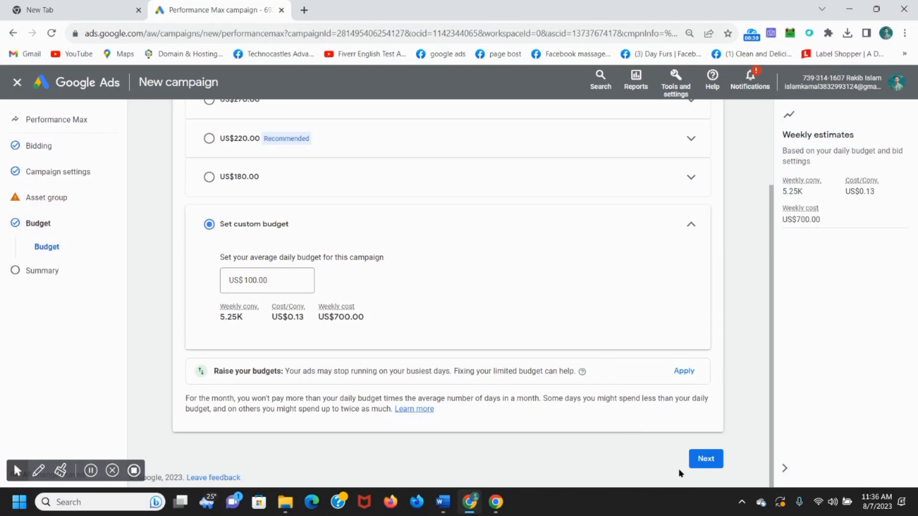
left_click(705, 458)
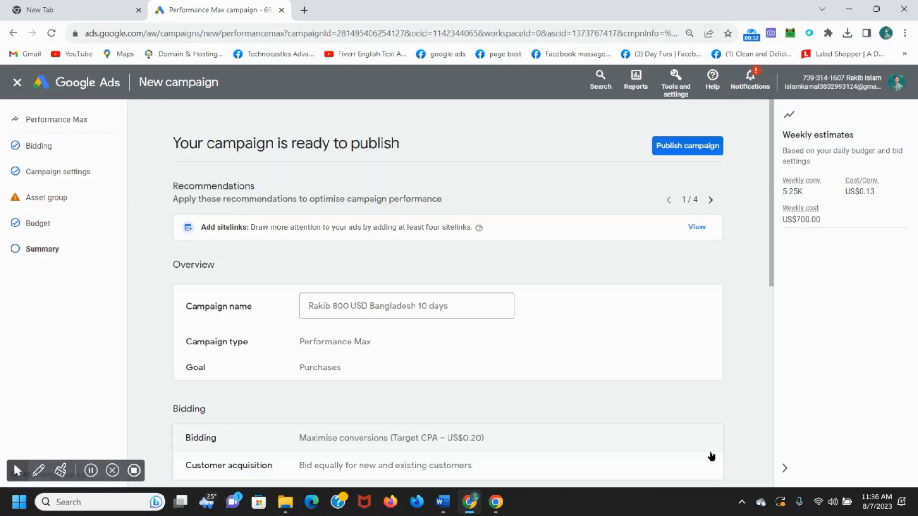